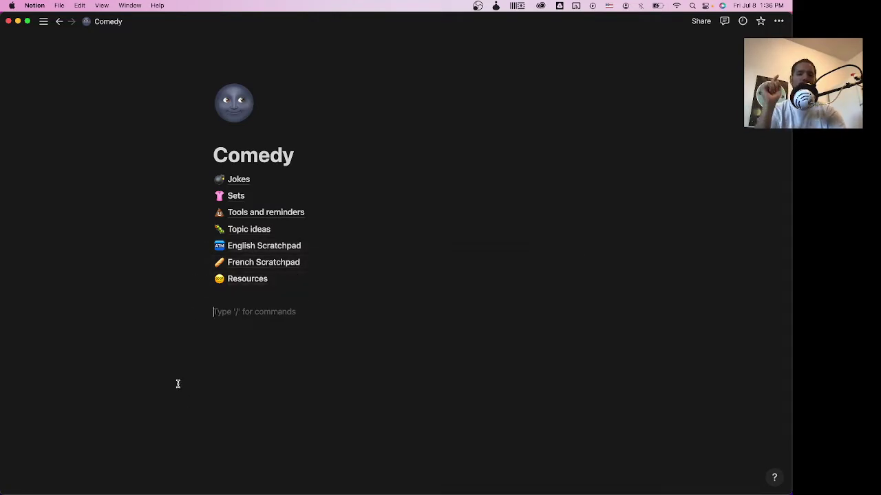
# - Switch to Chrome and load notion.so in the open tab
pyautogui.hotkey('ctrl', 'Right')
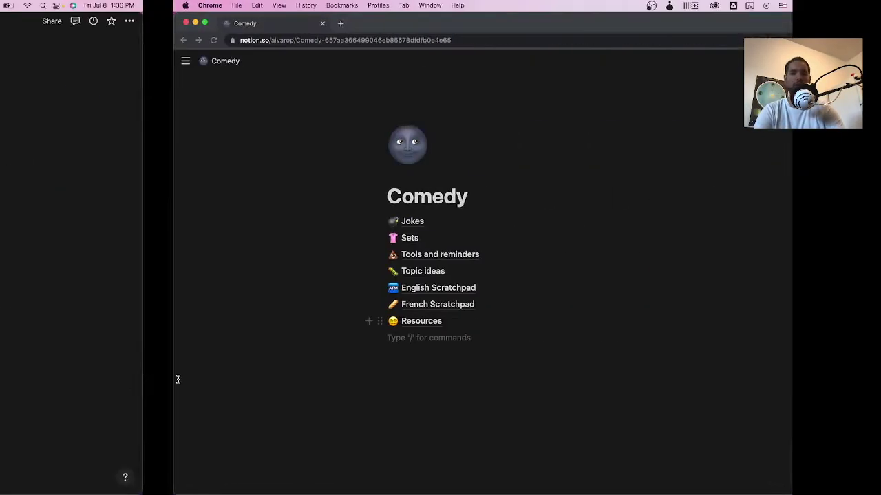
pyautogui.click(120, 40)
pyautogui.write('notio')
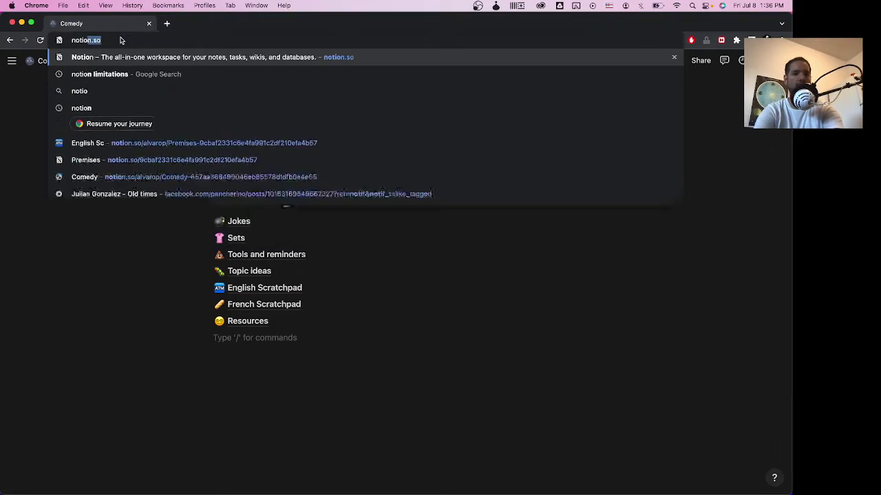
pyautogui.press('Return')
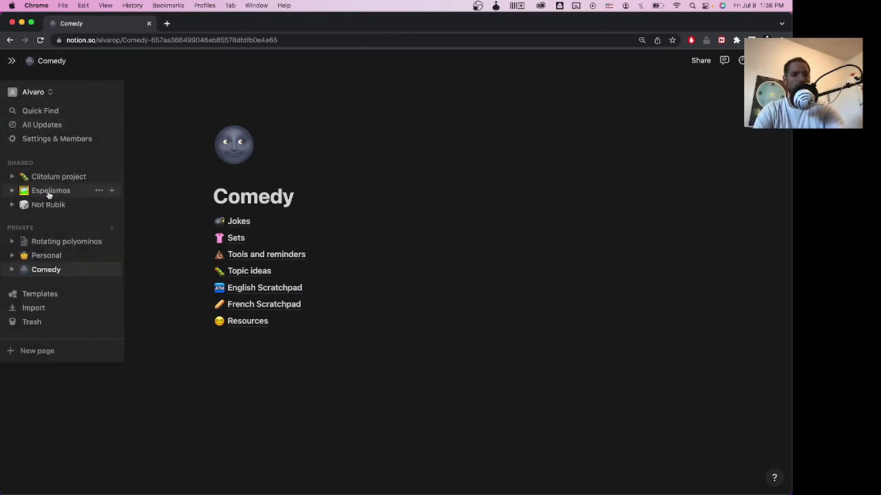
# - Create a new private page titled "Jokes template"
pyautogui.click(110, 228)
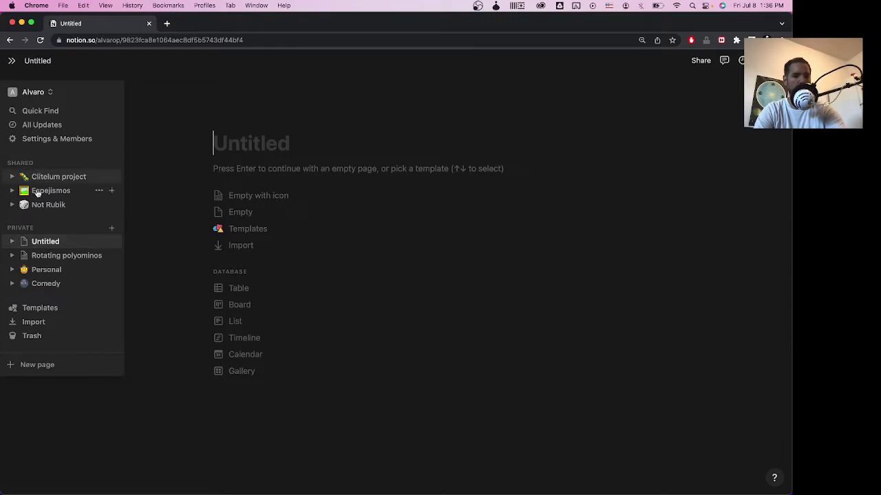
pyautogui.write('J')
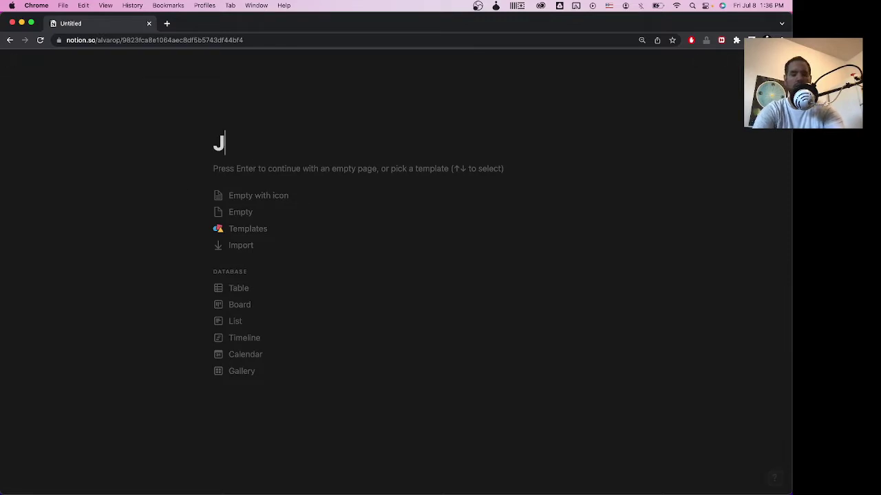
pyautogui.write('okes template')
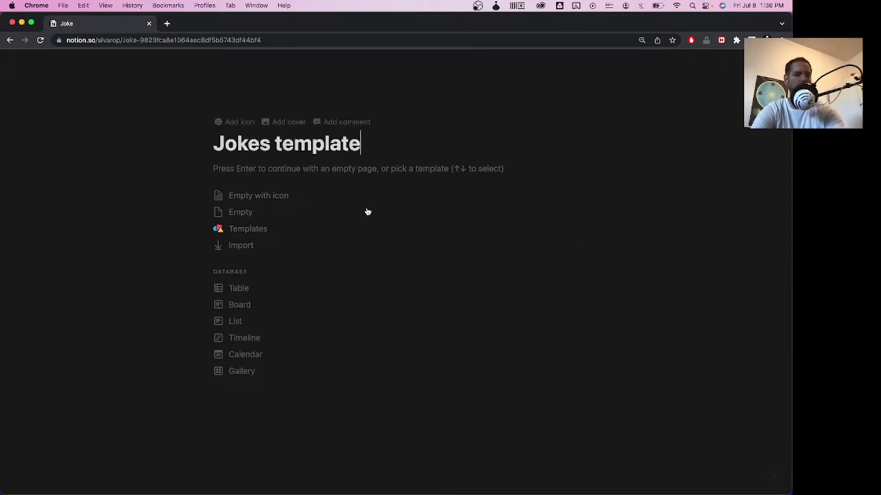
# - Switch to the Notion desktop app, open the Jokes database from the Comedy page and look across its columns
pyautogui.hotkey('ctrl', 'Left')
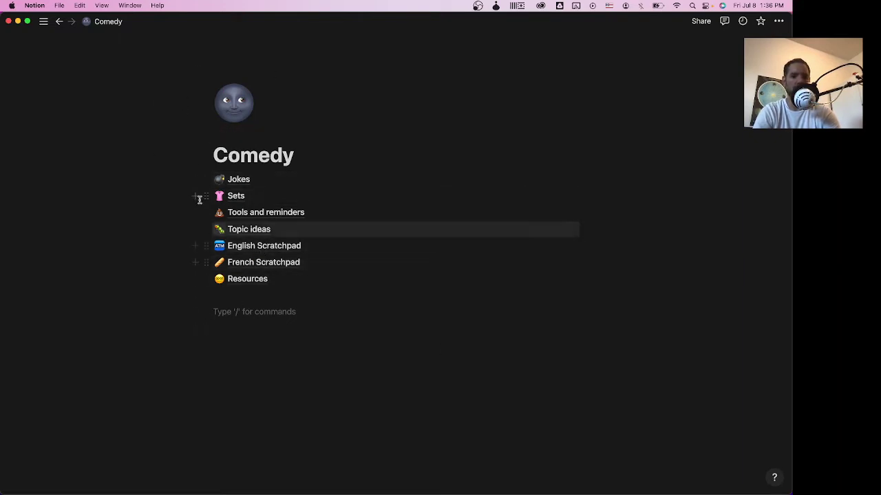
pyautogui.click(235, 180)
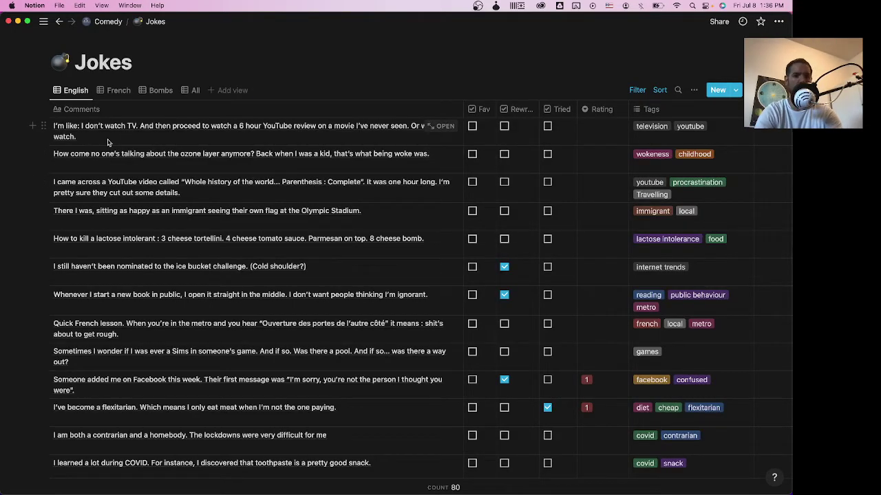
pyautogui.hscroll(6, 108, 143)
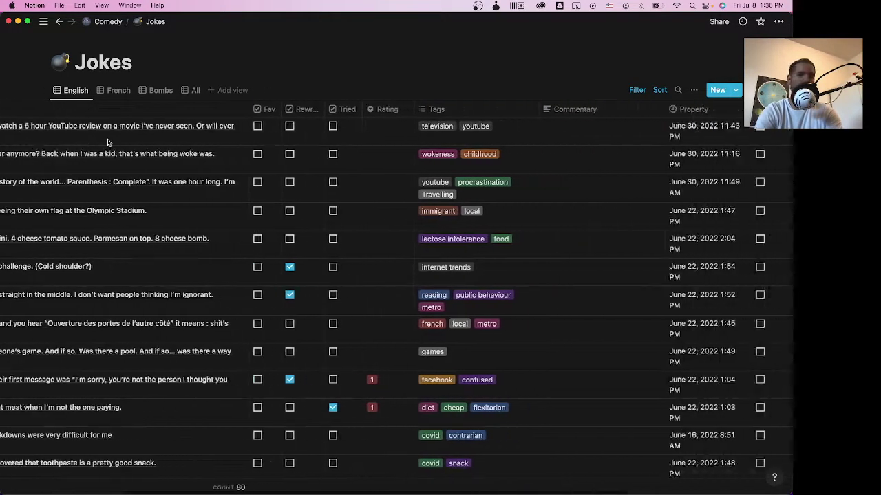
pyautogui.hscroll(-6, 107, 143)
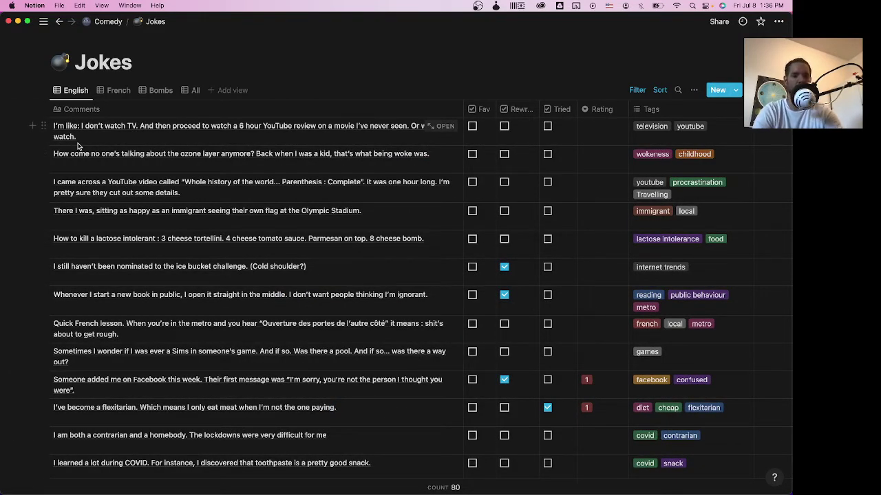
# - Sort the English jokes by Rating, once in descending and once in ascending order, and review the ordered list
pyautogui.hscroll(2, 78, 145)
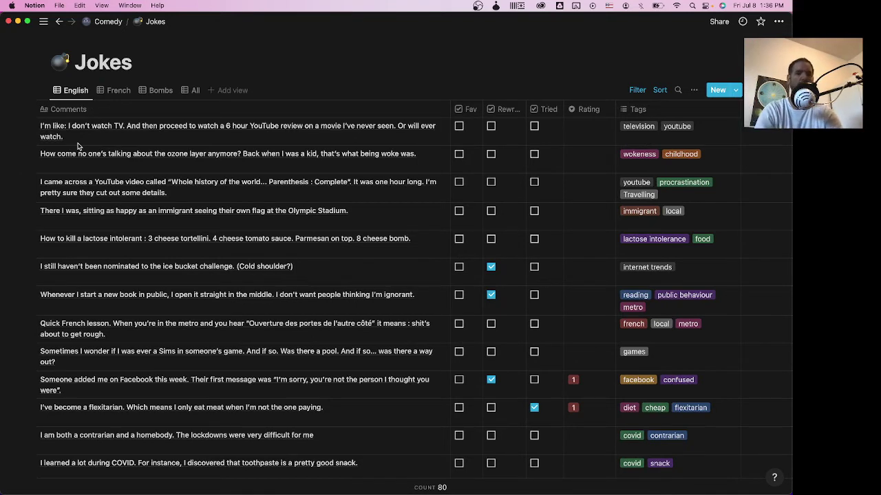
pyautogui.click(586, 109)
pyautogui.click(609, 164)
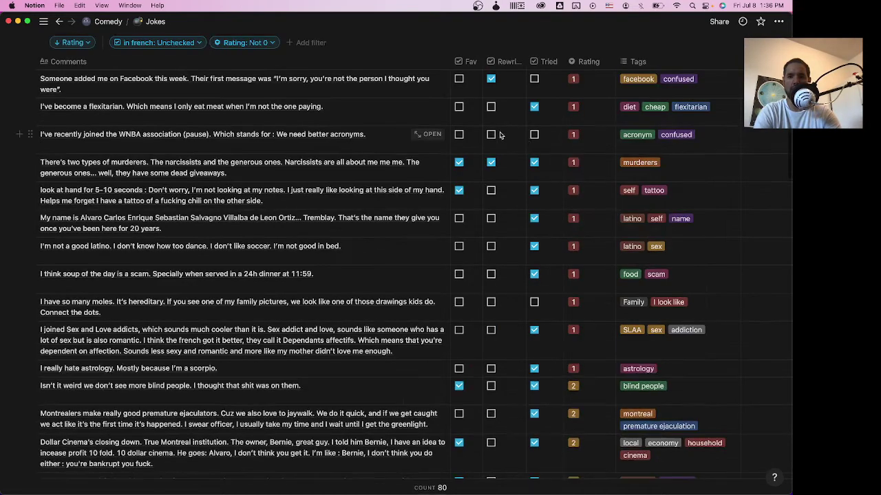
pyautogui.click(588, 62)
pyautogui.click(599, 133)
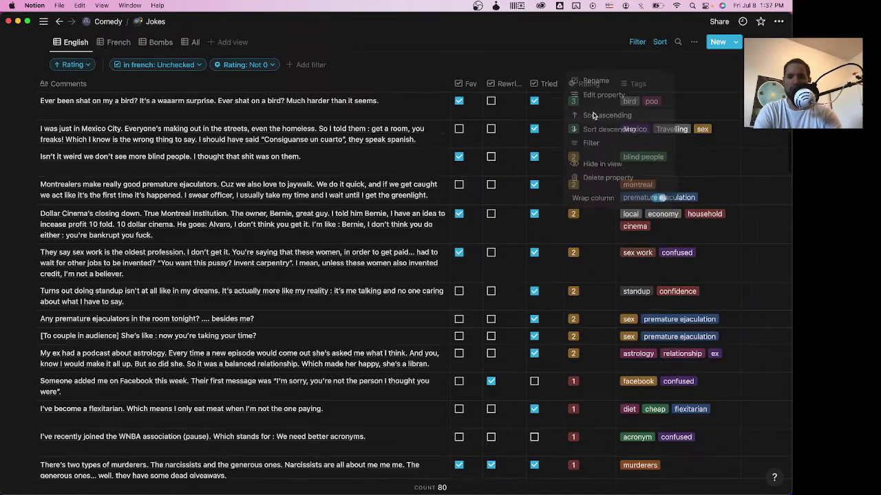
pyautogui.scroll(-5, 481, 165)
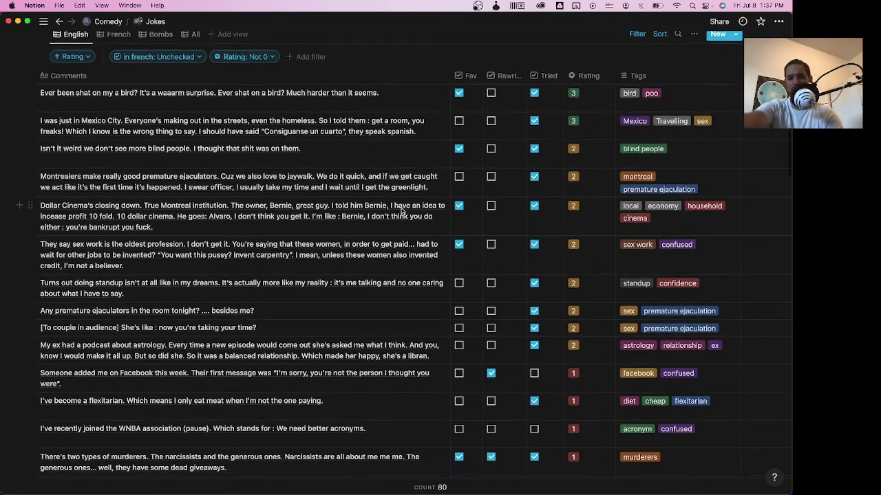
pyautogui.scroll(10, 402, 211)
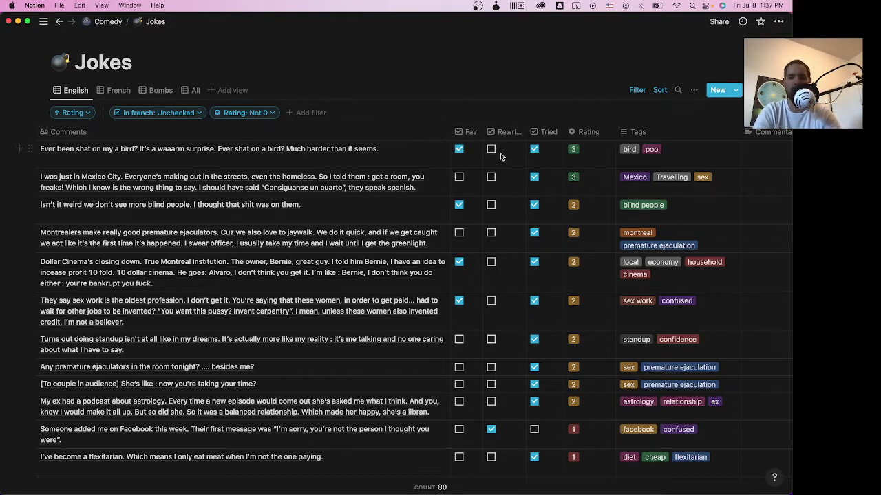
# - Sort the English jokes by Tags in descending order
pyautogui.hscroll(4, 592, 158)
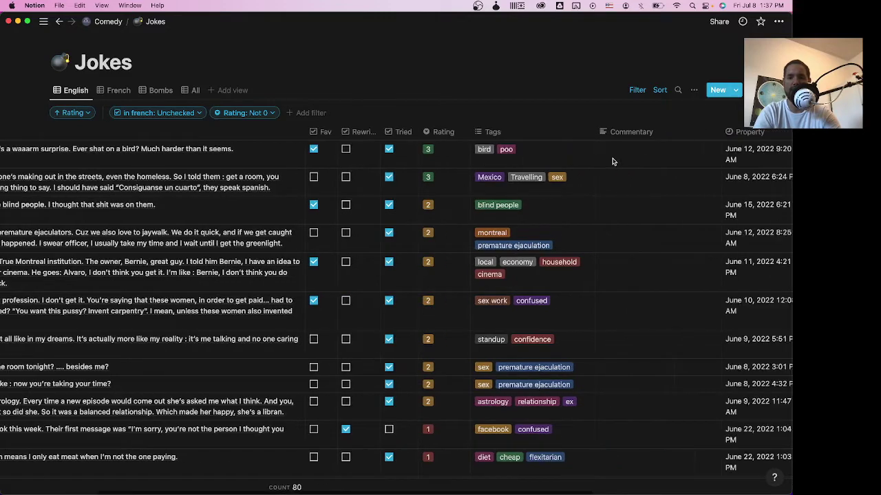
pyautogui.click(520, 134)
pyautogui.click(498, 201)
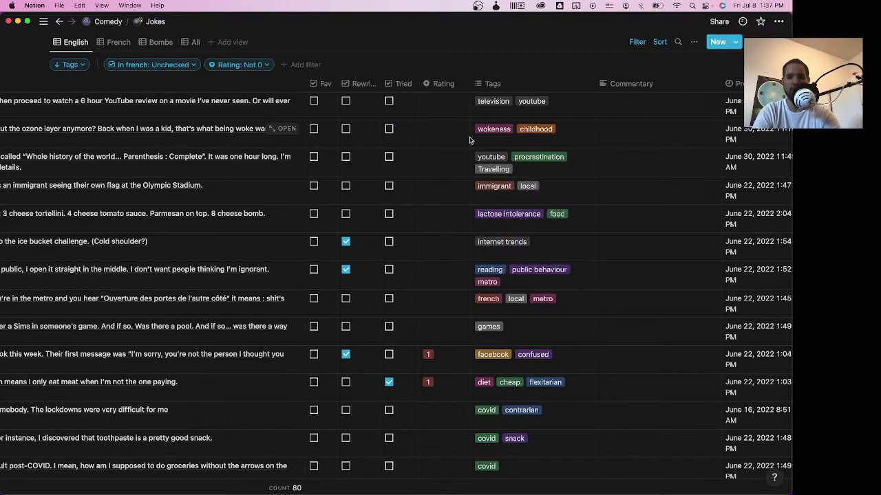
# - Examine the tag grouping of the jokes through the whole English list, down to its end and back up
pyautogui.scroll(-5, 469, 140)
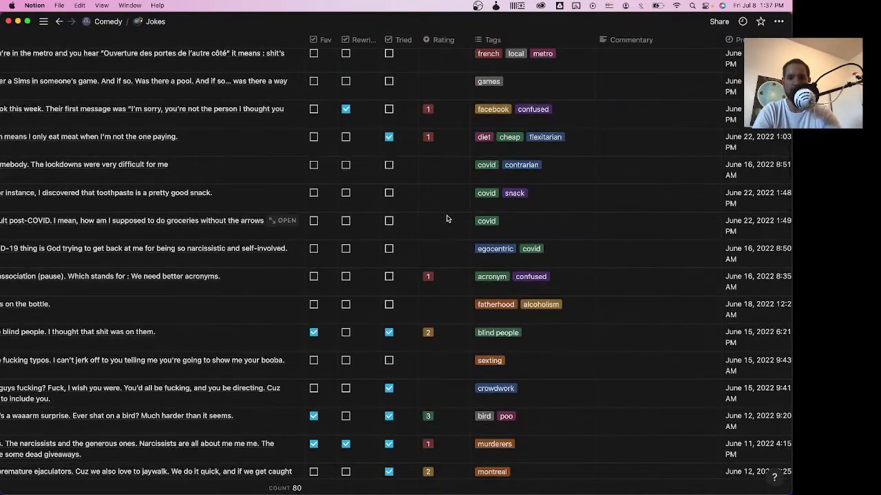
pyautogui.scroll(-9, 448, 234)
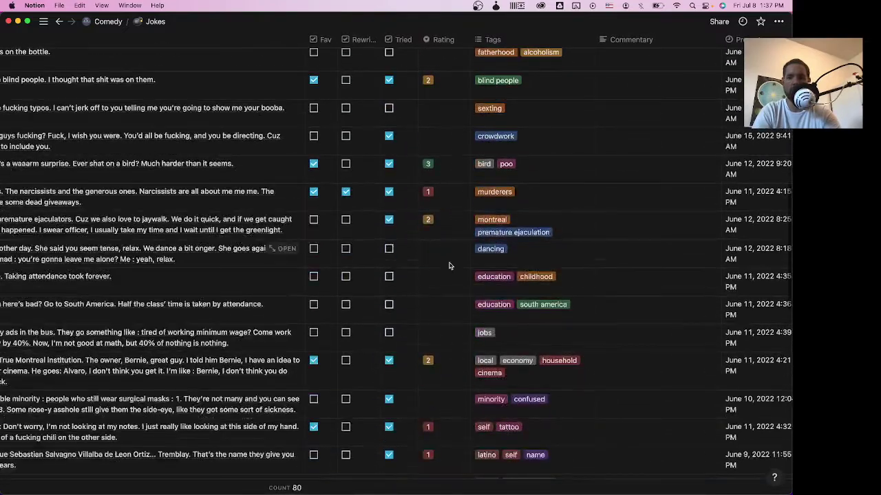
pyautogui.scroll(-10, 474, 241)
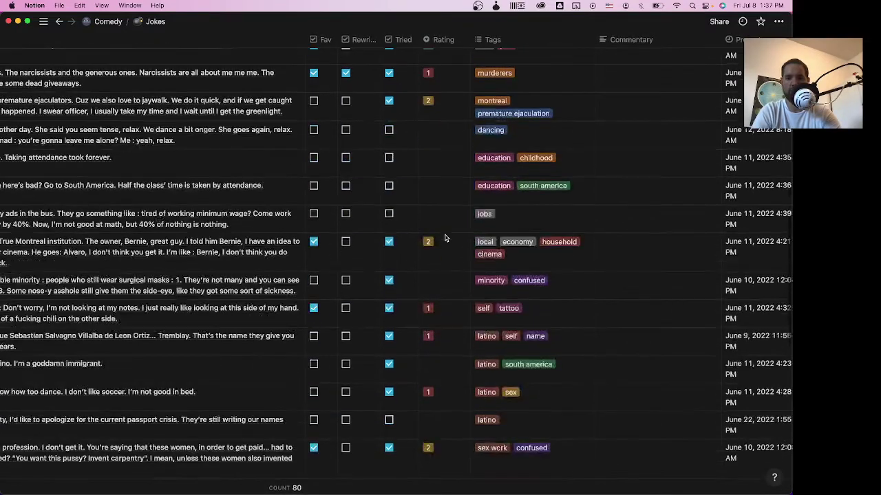
pyautogui.scroll(-5, 473, 271)
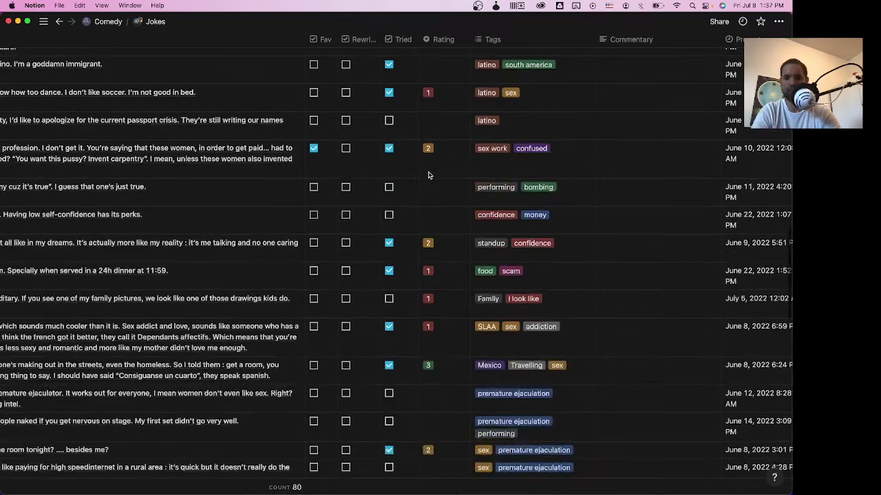
pyautogui.scroll(-5, 541, 219)
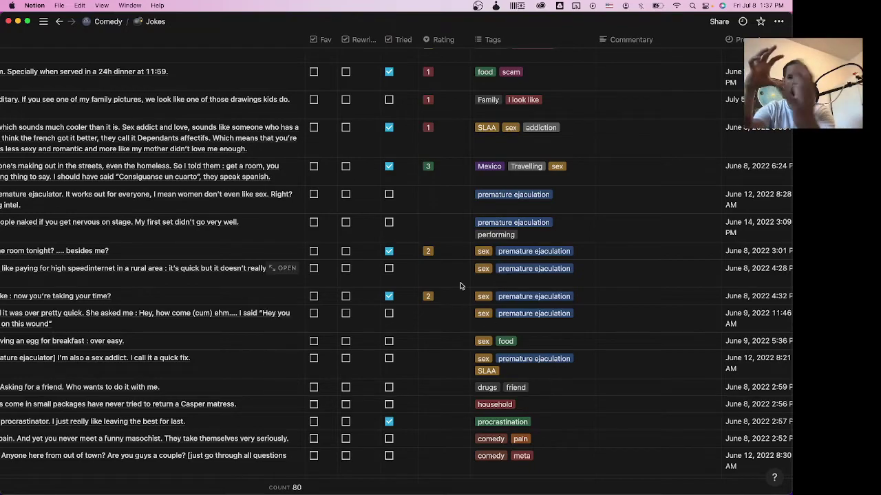
pyautogui.scroll(-5, 461, 285)
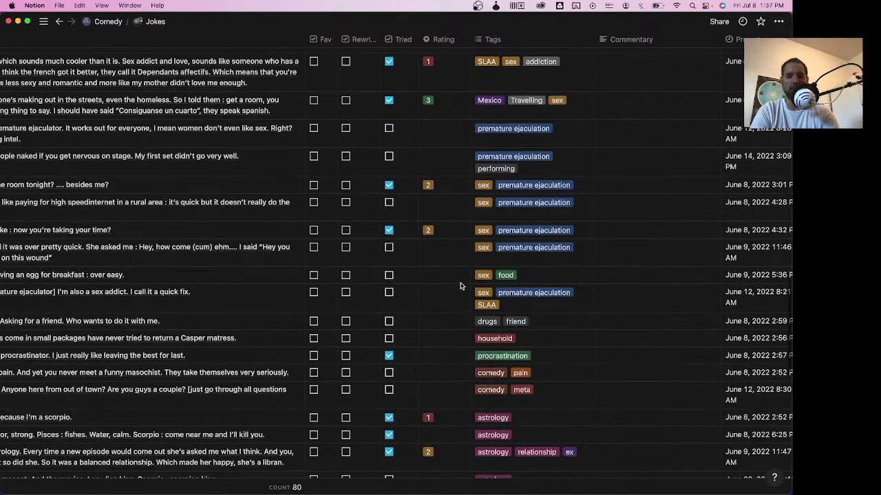
pyautogui.scroll(-6, 466, 341)
pyautogui.hscroll(-4, 466, 341)
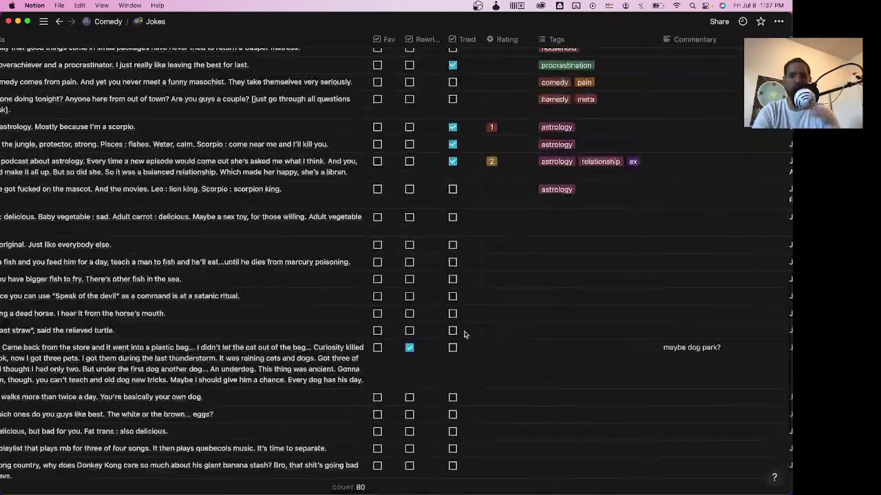
pyautogui.scroll(-5, 610, 181)
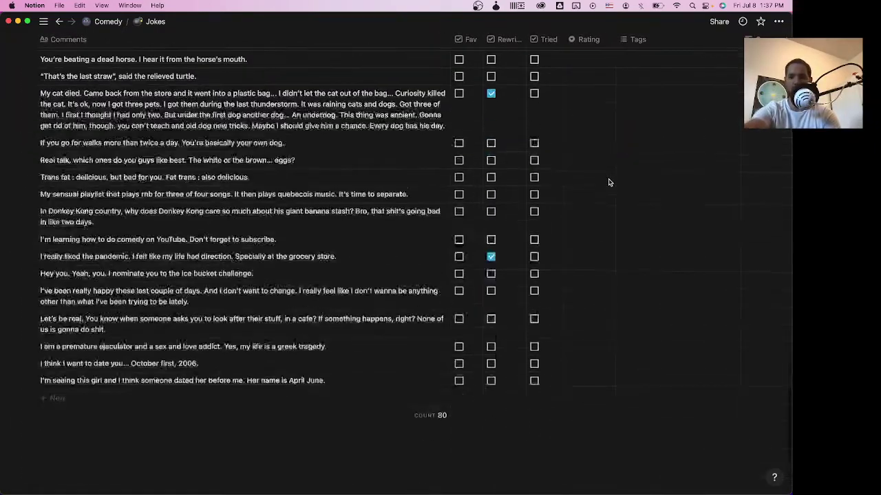
pyautogui.scroll(4, 609, 181)
pyautogui.scroll(-1, 609, 183)
pyautogui.scroll(1, 609, 182)
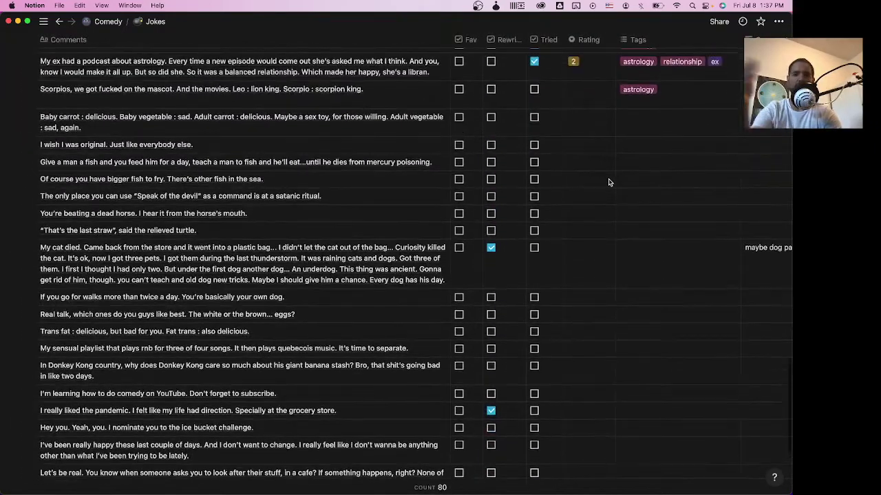
pyautogui.scroll(15, 563, 244)
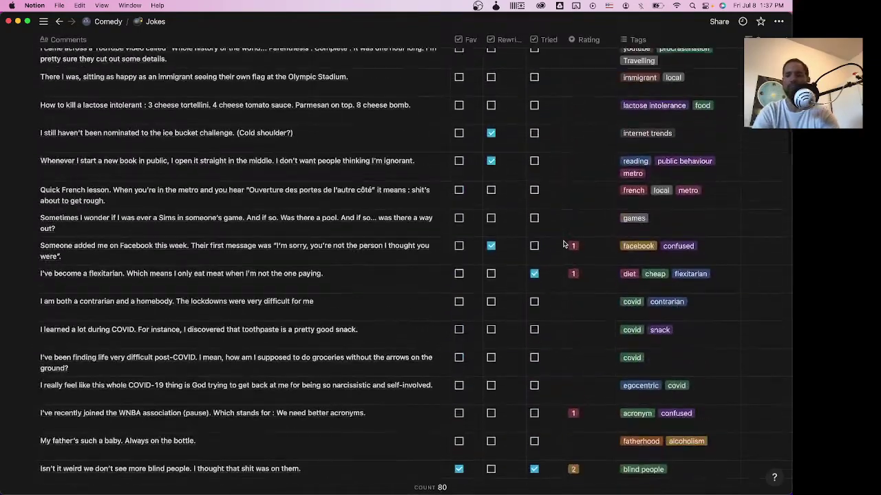
# - Delete the Date property from the Jokes database and confirm its removal
pyautogui.hscroll(6, 578, 165)
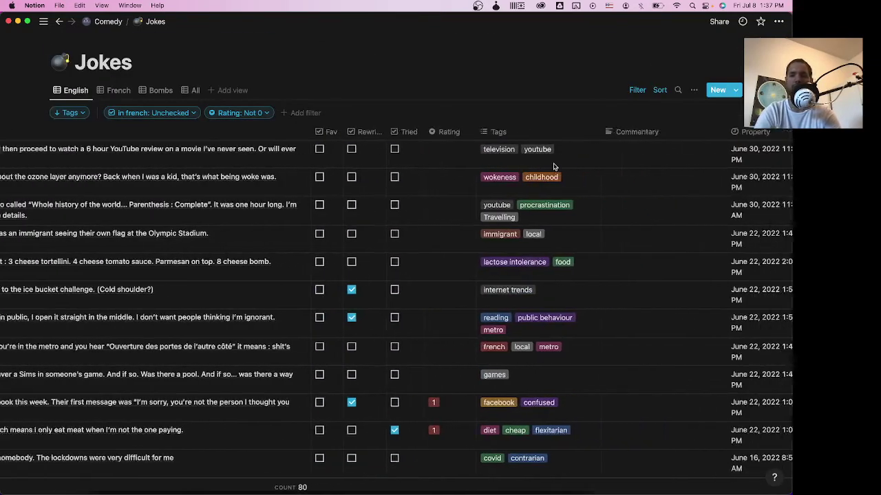
pyautogui.hscroll(5, 578, 165)
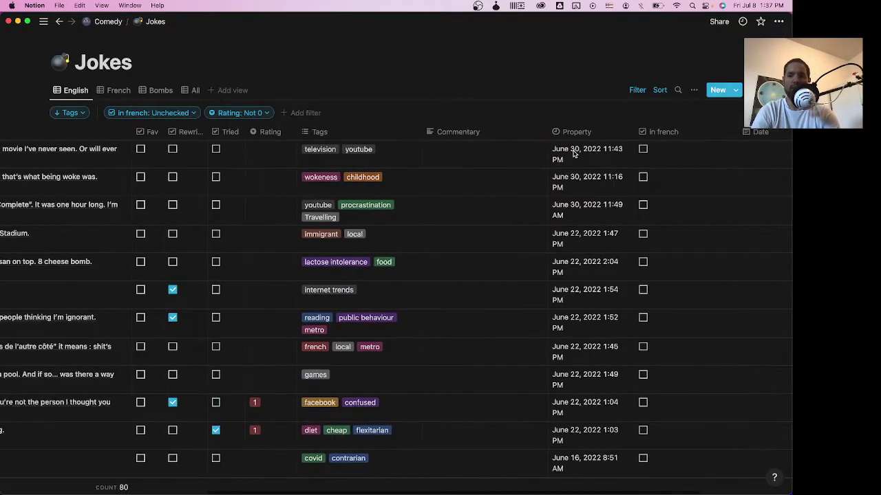
pyautogui.hscroll(2, 597, 160)
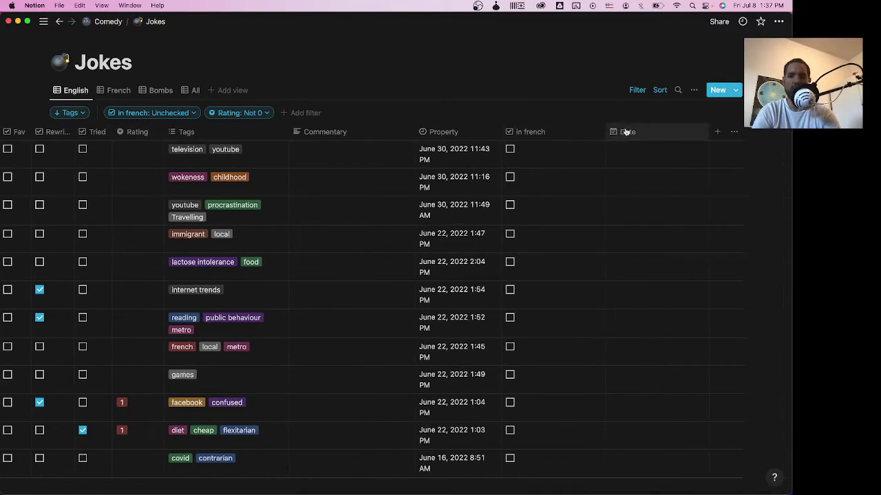
pyautogui.click(621, 131)
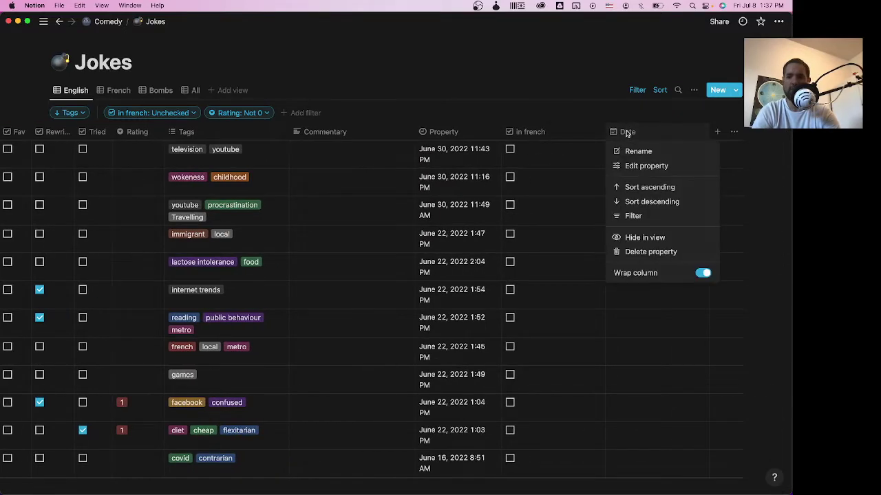
pyautogui.click(660, 252)
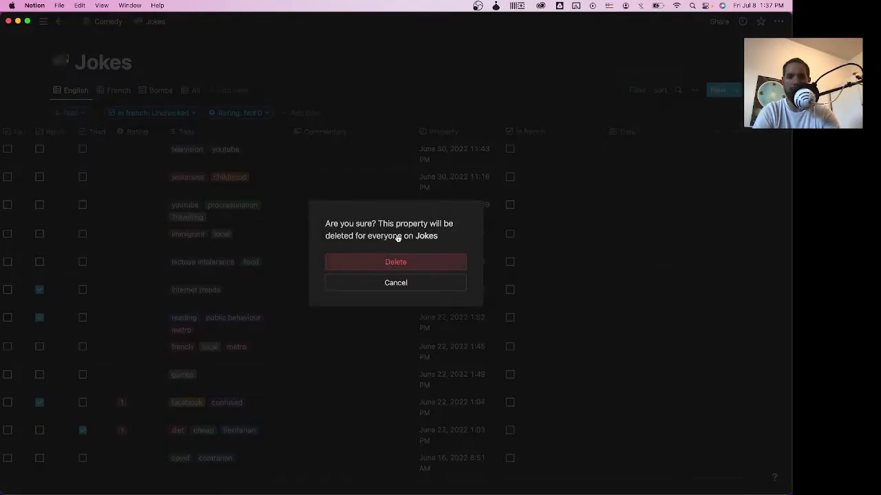
pyautogui.click(386, 263)
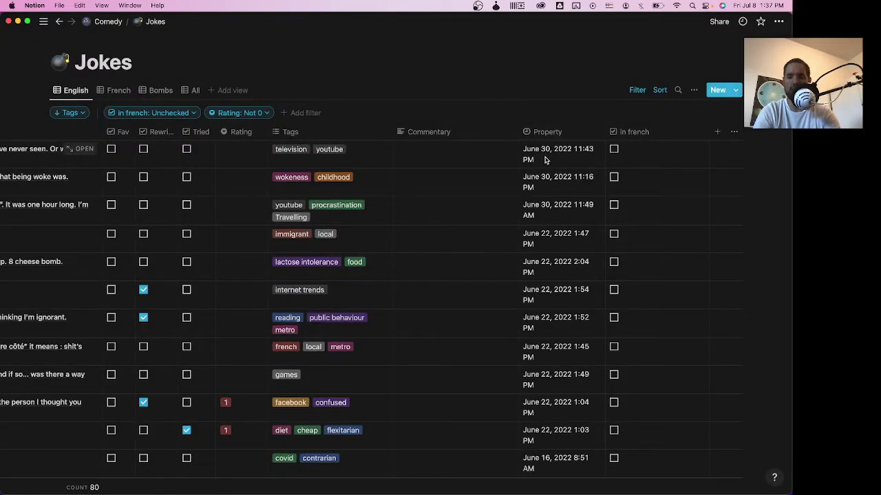
# - Review the timestamps in the Property column throughout the English list and return to its start
pyautogui.scroll(-15, 548, 161)
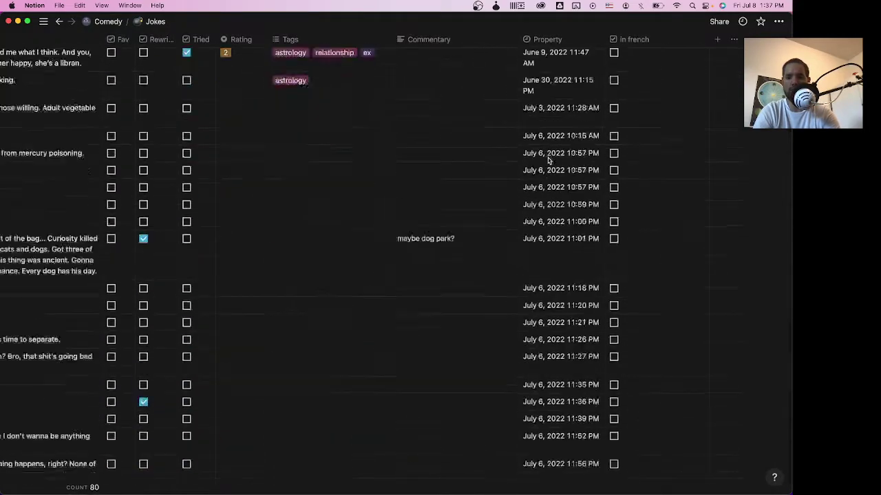
pyautogui.scroll(8, 549, 160)
pyautogui.scroll(15, 548, 160)
pyautogui.hscroll(-5, 549, 160)
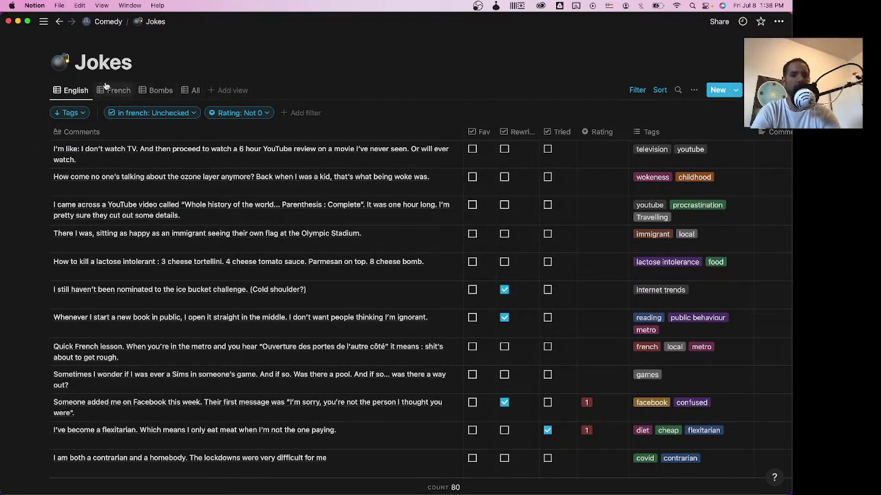
# - Compare the All, Bombs and English views of the Jokes database, scanning the full list and the English jokes
pyautogui.click(189, 90)
pyautogui.scroll(-15, 242, 174)
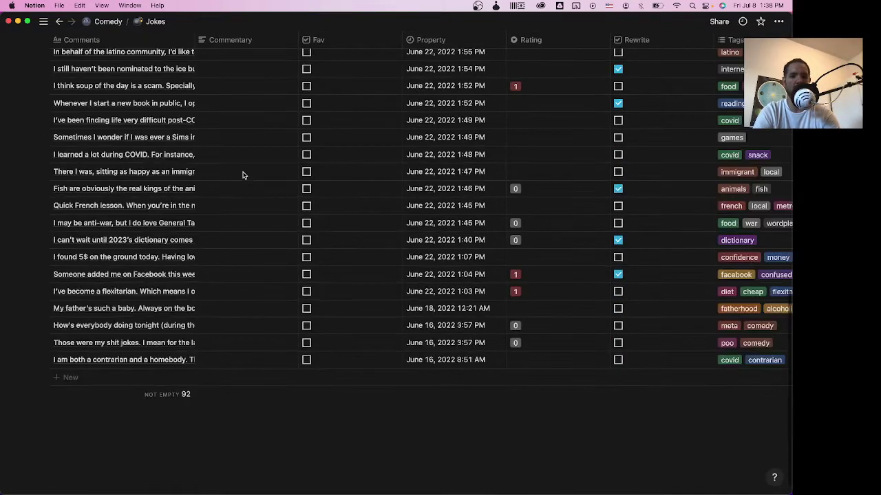
pyautogui.scroll(15, 242, 175)
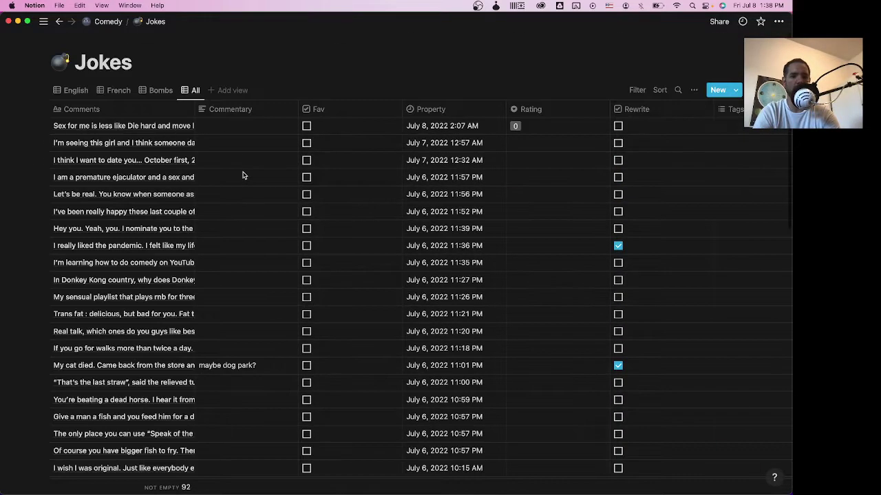
pyautogui.click(158, 90)
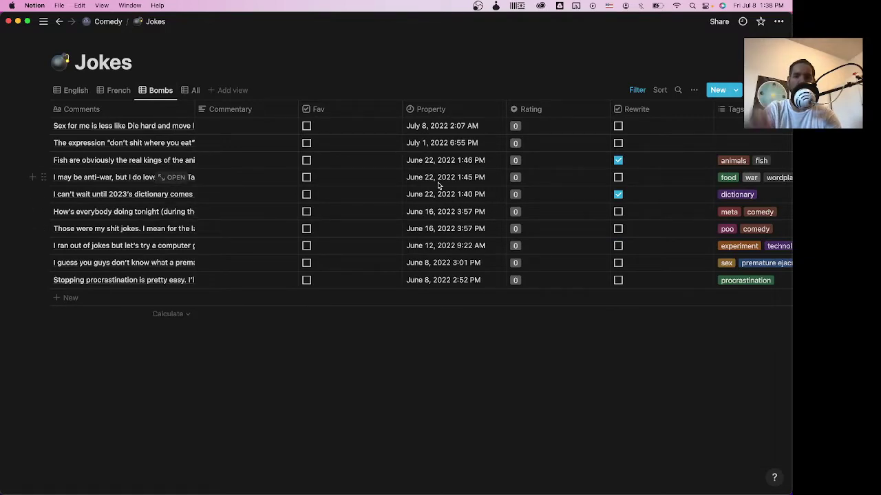
pyautogui.moveTo(43, 21)
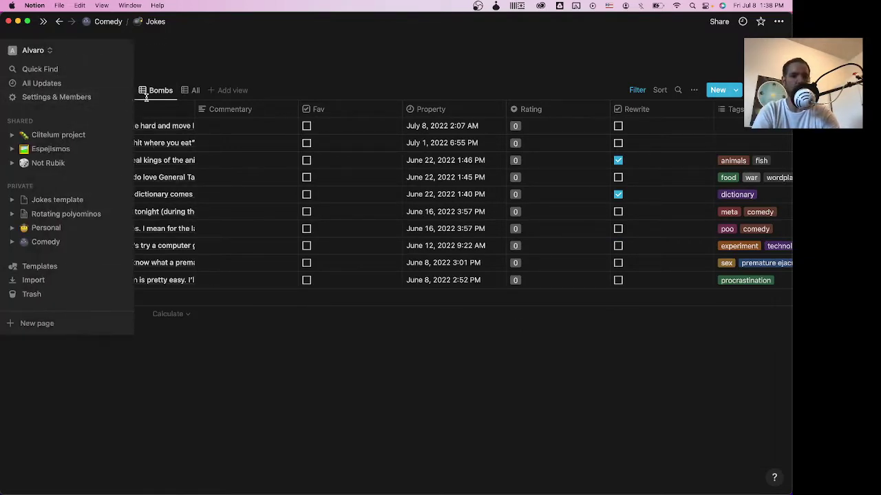
pyautogui.click(77, 90)
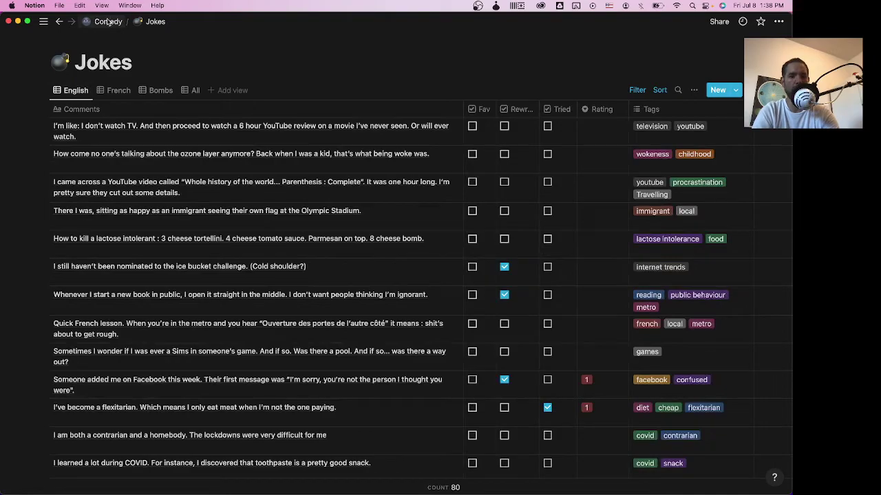
pyautogui.scroll(-10, 227, 124)
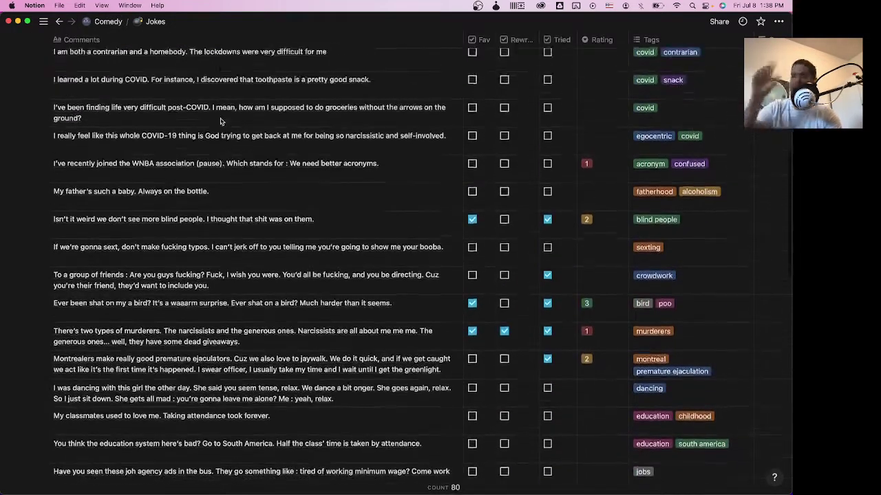
pyautogui.scroll(10, 220, 121)
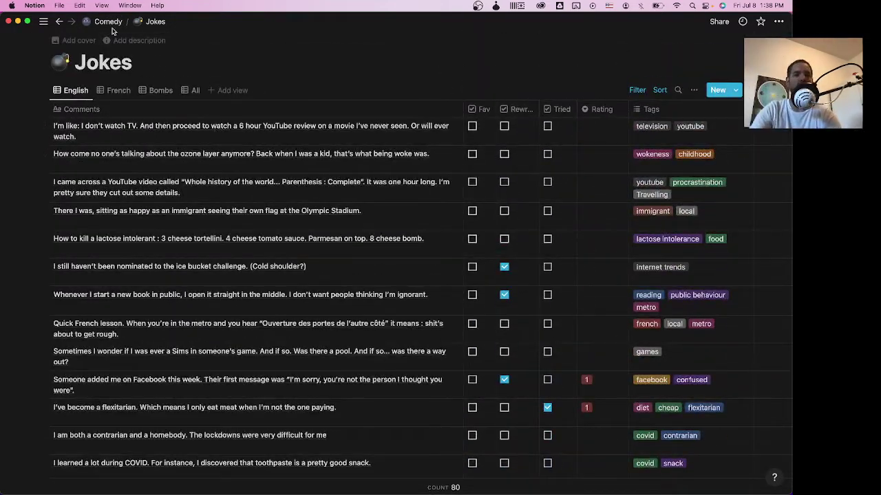
# - Open the Tools and reminders page under Comedy and add a period after "Get on stage as much as you can"
pyautogui.click(109, 23)
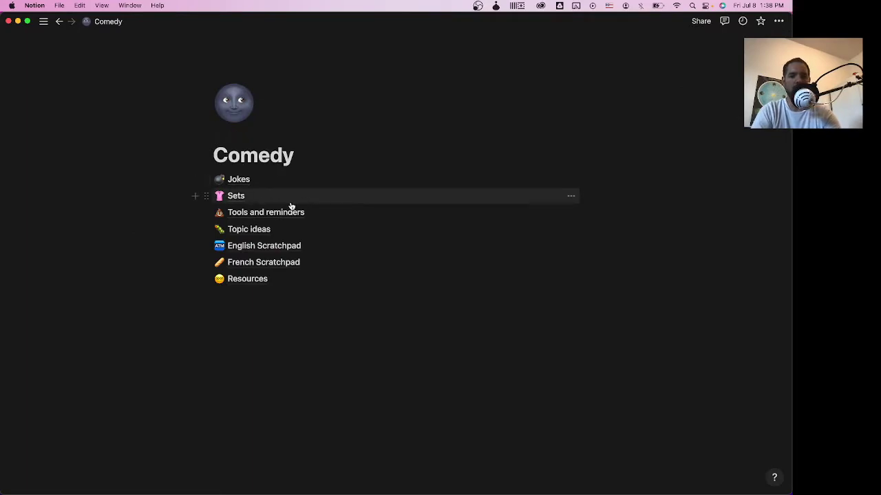
pyautogui.click(244, 215)
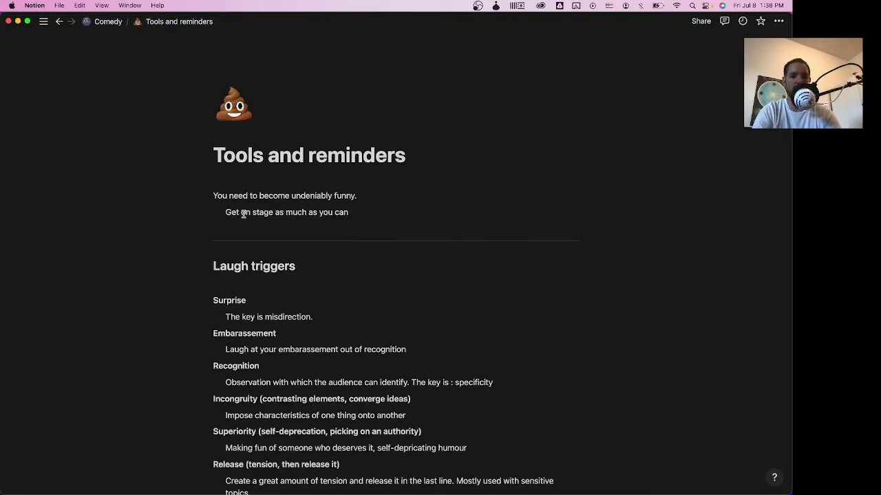
pyautogui.scroll(-2, 489, 179)
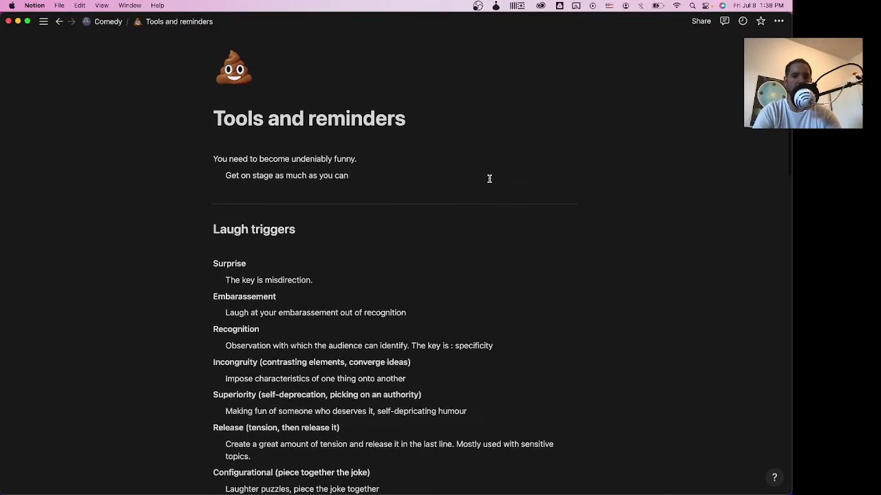
pyautogui.moveTo(371, 171); pyautogui.dragTo(379, 149)
pyautogui.click(379, 155)
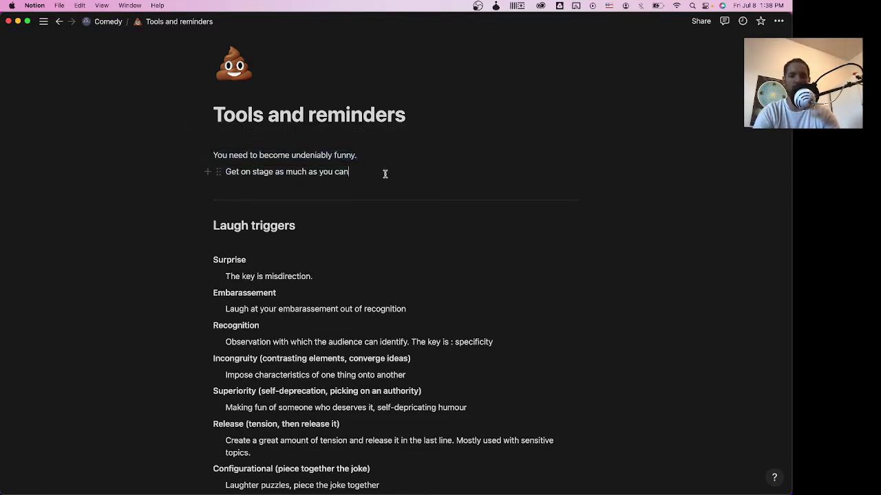
# - Read the Tools and reminders page from Laugh triggers through Comedy structures and Internal joke structure to General notes, and return to its start
pyautogui.scroll(-5, 348, 173)
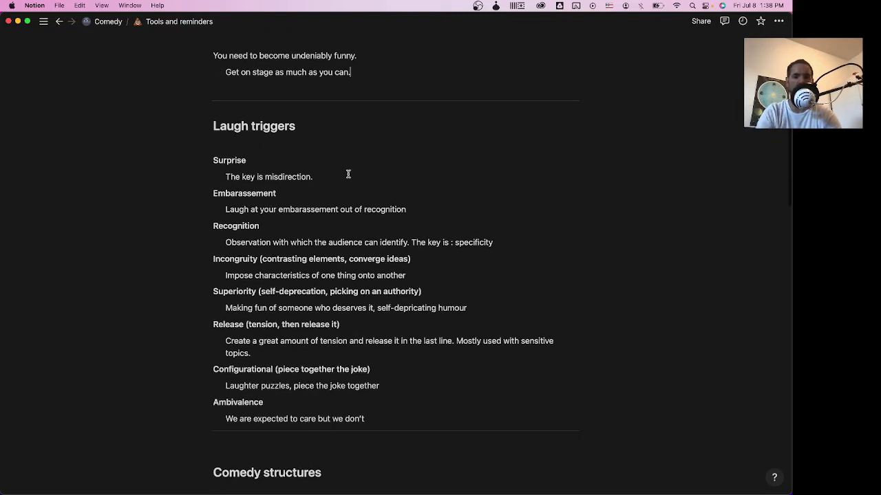
pyautogui.scroll(-1, 348, 175)
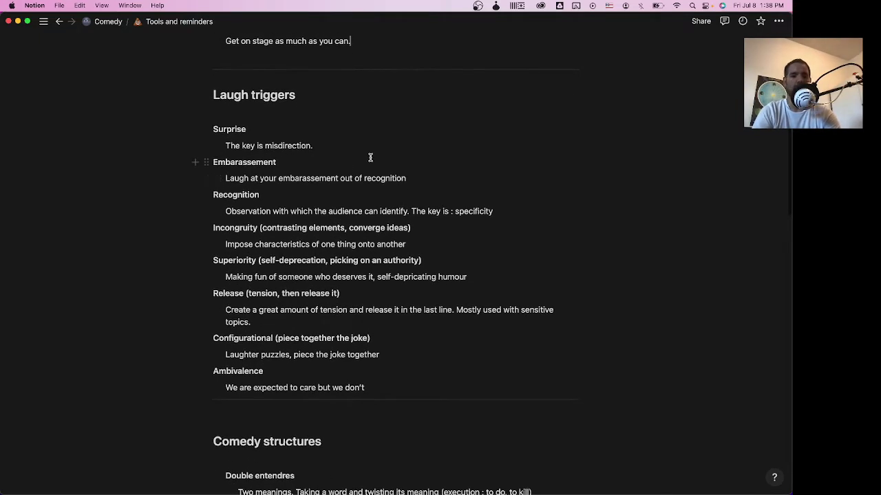
pyautogui.scroll(-1, 370, 158)
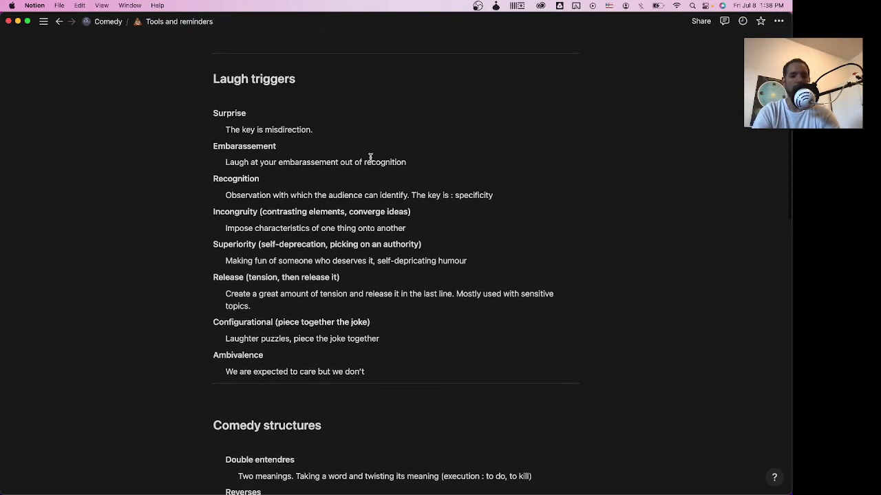
pyautogui.scroll(-9, 370, 157)
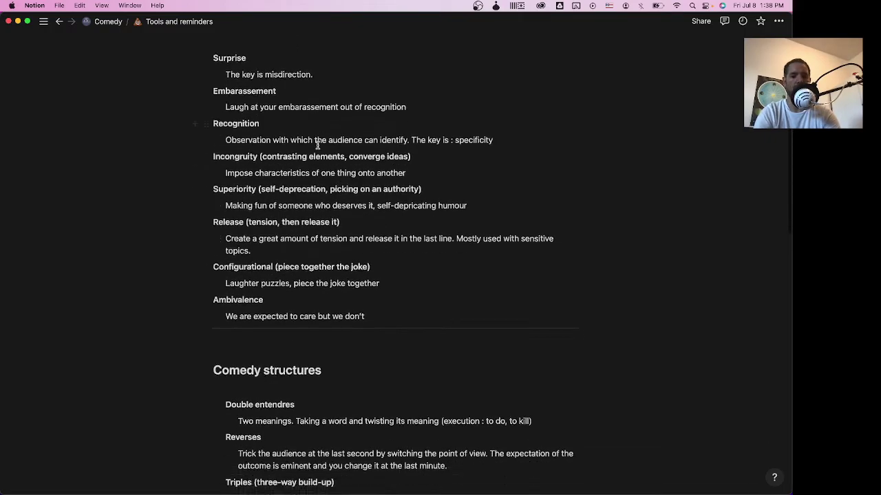
pyautogui.scroll(-20, 318, 145)
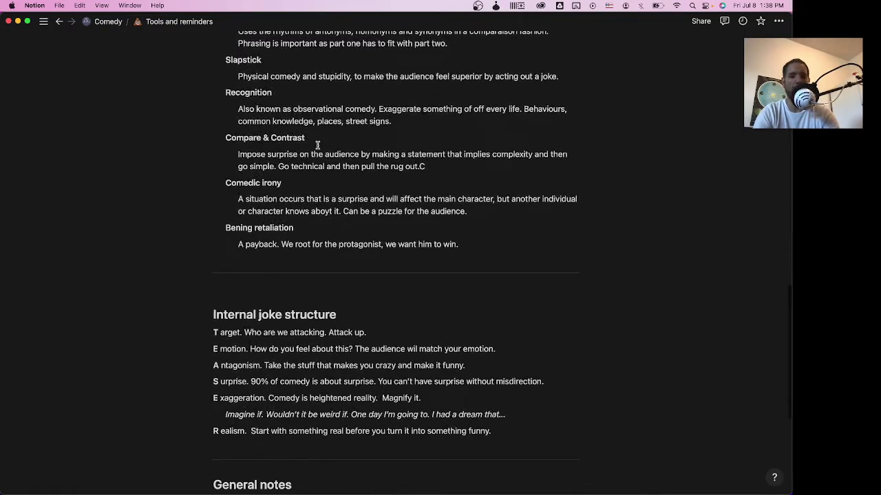
pyautogui.scroll(-7, 317, 145)
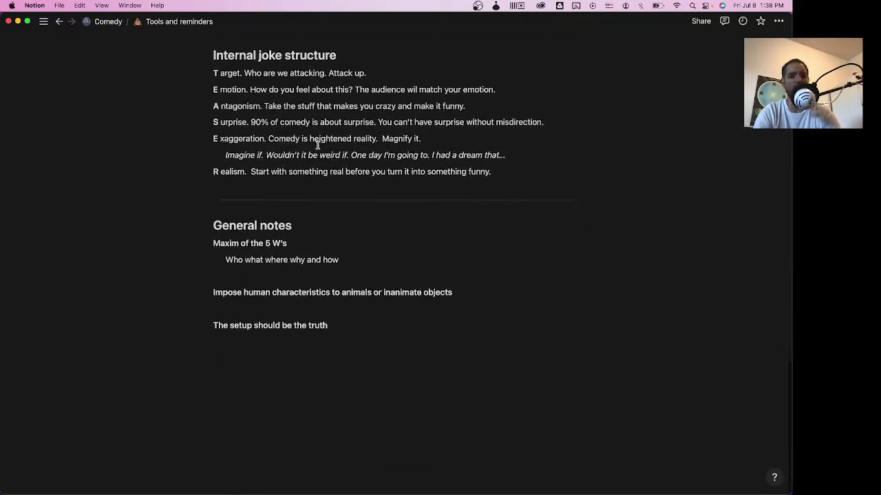
pyautogui.scroll(8, 319, 211)
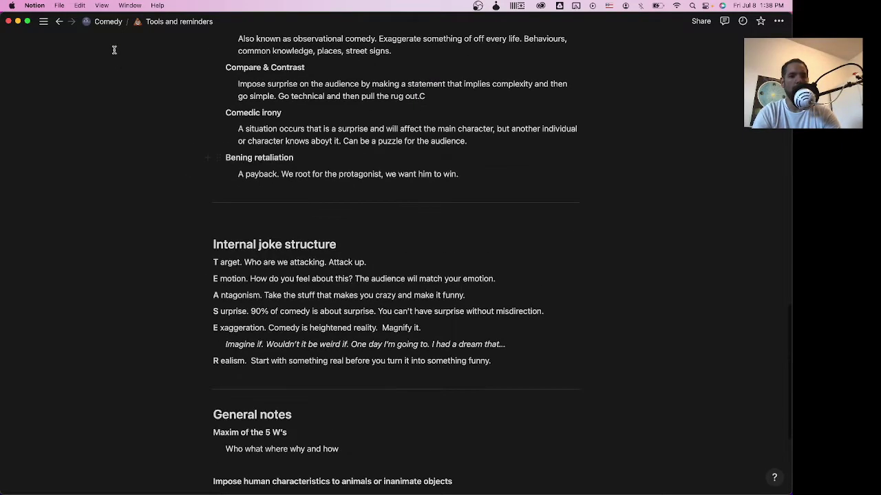
pyautogui.scroll(20, 382, 351)
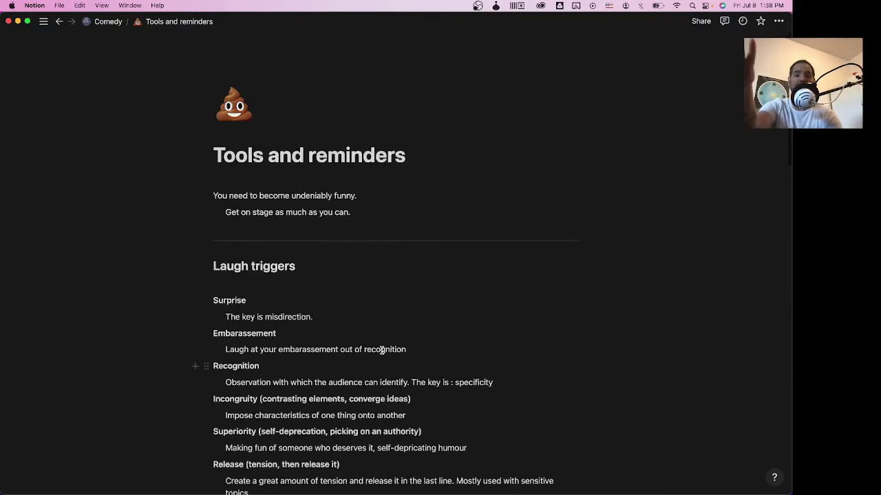
# - Open the English Scratchpad page under Comedy and skim its joke ideas down to the last entries
pyautogui.click(106, 24)
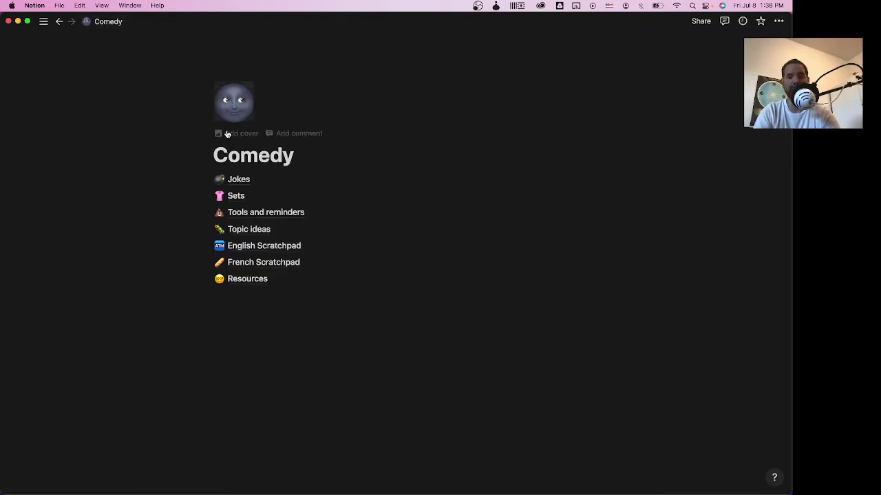
pyautogui.click(258, 245)
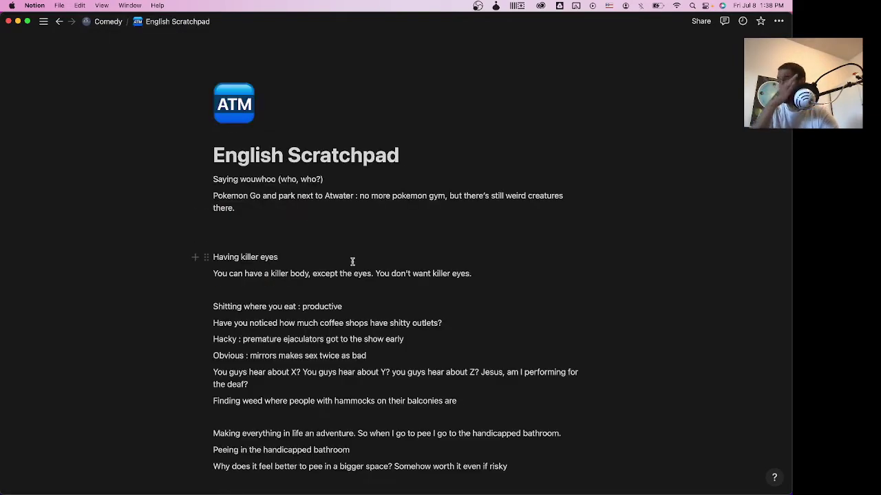
pyautogui.scroll(-20, 445, 255)
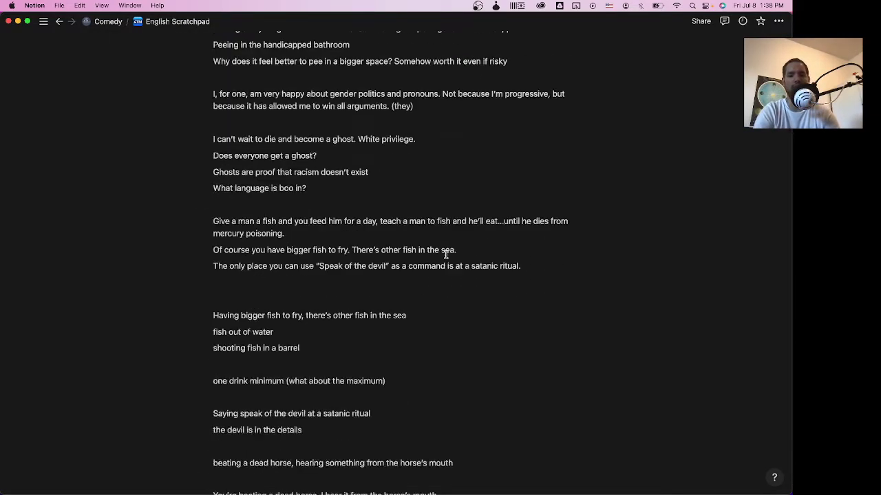
pyautogui.scroll(-20, 446, 255)
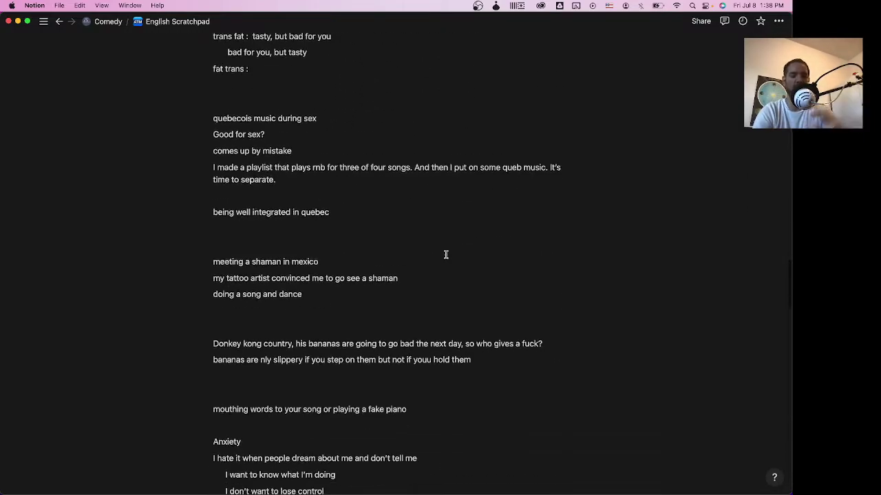
pyautogui.scroll(-20, 446, 254)
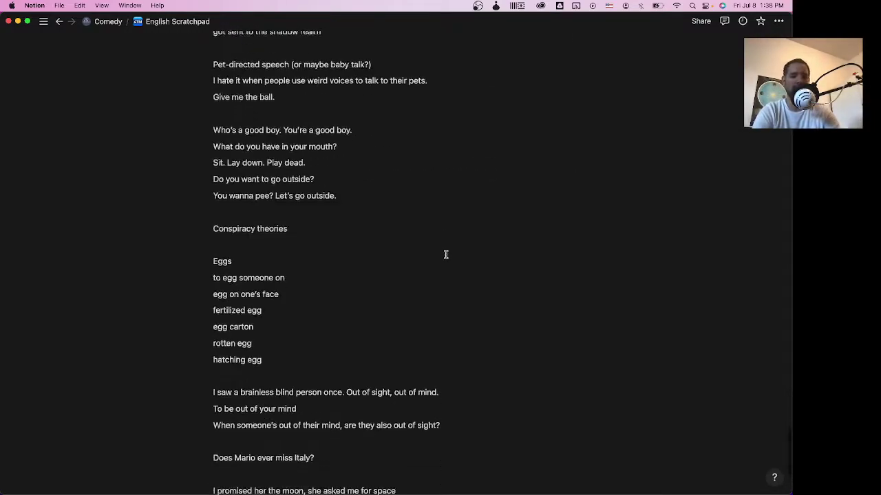
pyautogui.scroll(5, 360, 163)
pyautogui.scroll(-2, 360, 163)
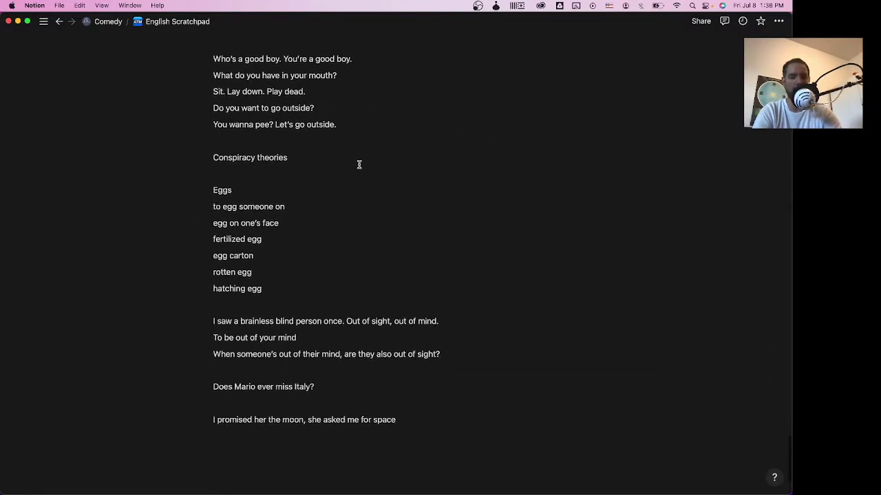
# - Add the line "brown egg white egg" below "hatching egg" in the Eggs list of the English Scratchpad
pyautogui.doubleClick(226, 183)
pyautogui.press('Left')
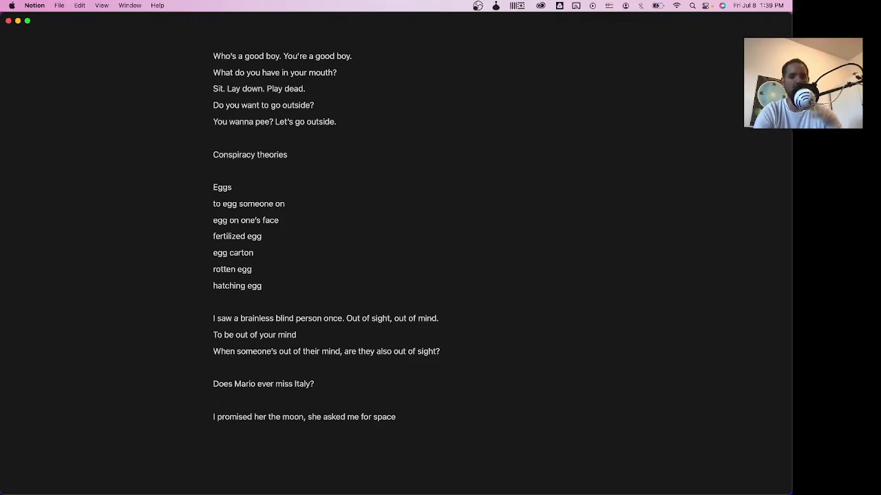
pyautogui.press('Return')
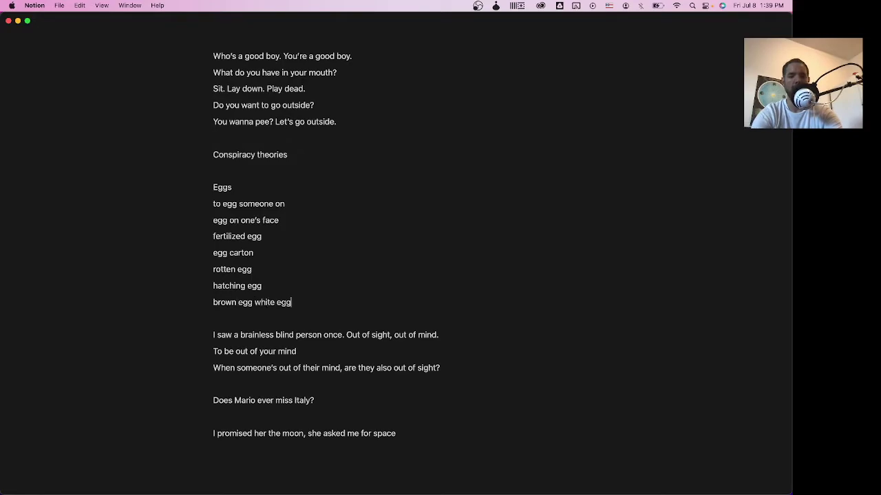
# - Look back up through the English Scratchpad notes and return to the Comedy page
pyautogui.scroll(10, 329, 226)
pyautogui.scroll(-1, 329, 227)
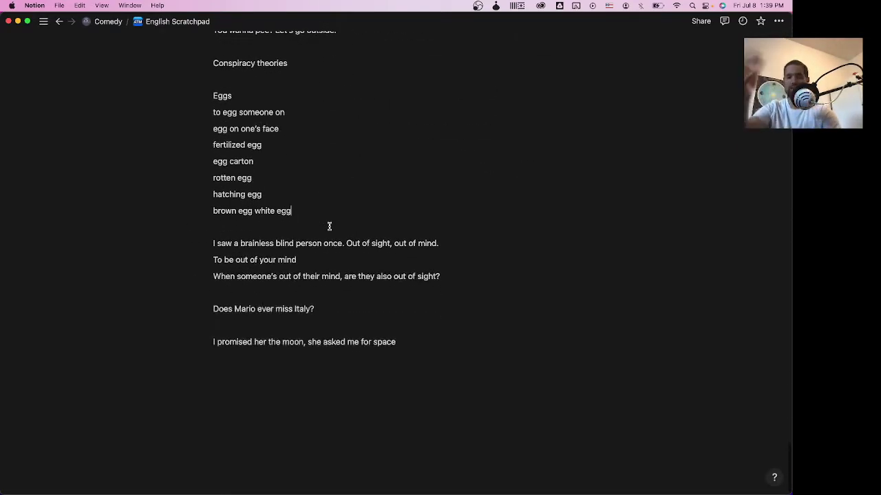
pyautogui.scroll(20, 329, 226)
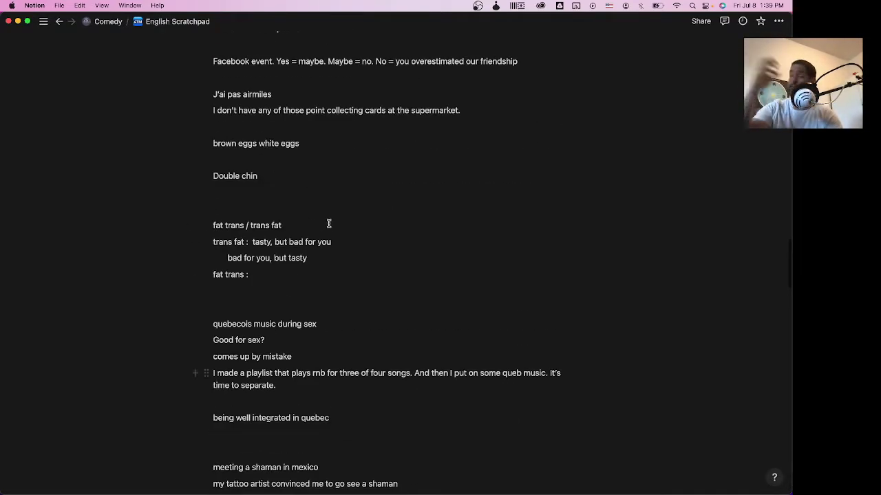
pyautogui.scroll(10, 312, 219)
pyautogui.click(108, 21)
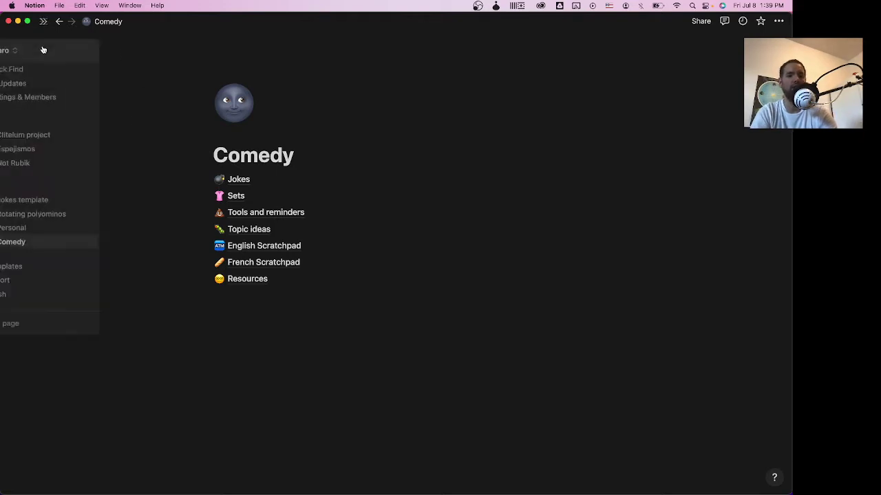
# - Open the private Jokes template page and start its body as an empty page
pyautogui.moveTo(43, 21)
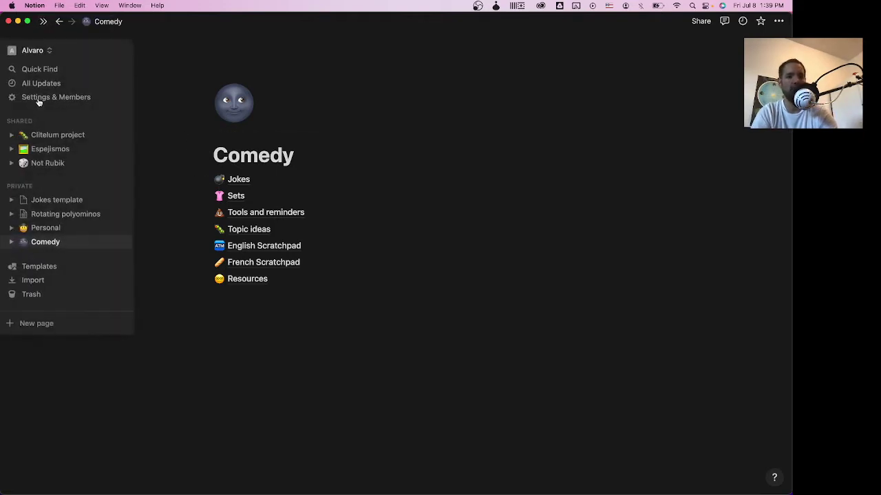
pyautogui.click(53, 199)
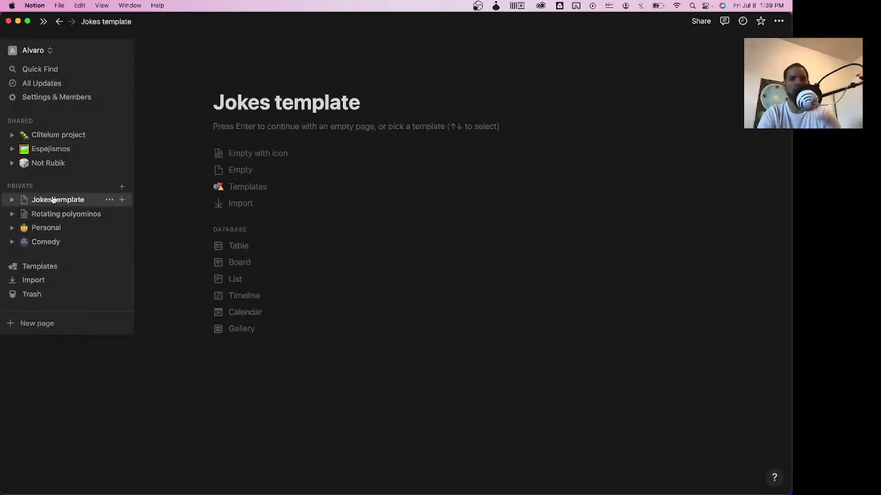
pyautogui.click(307, 123)
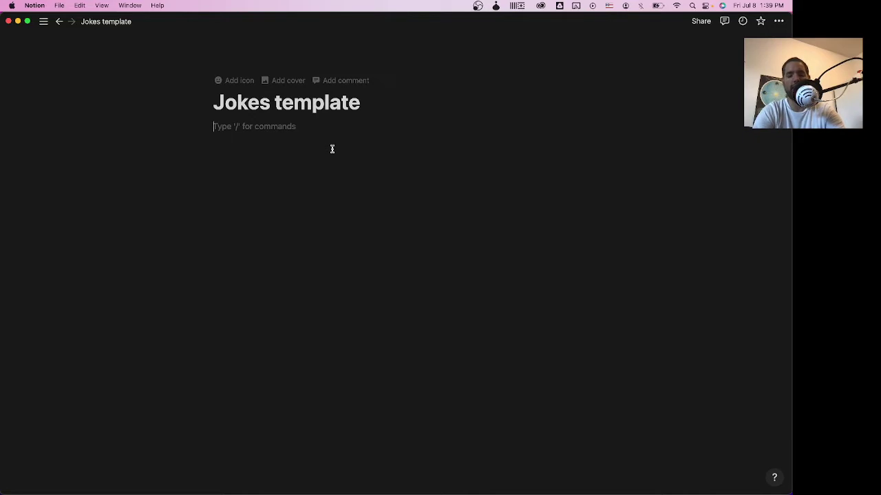
# - Write the sample line "I can write right here" in the Jokes template body and delete it again
pyautogui.write('Id')
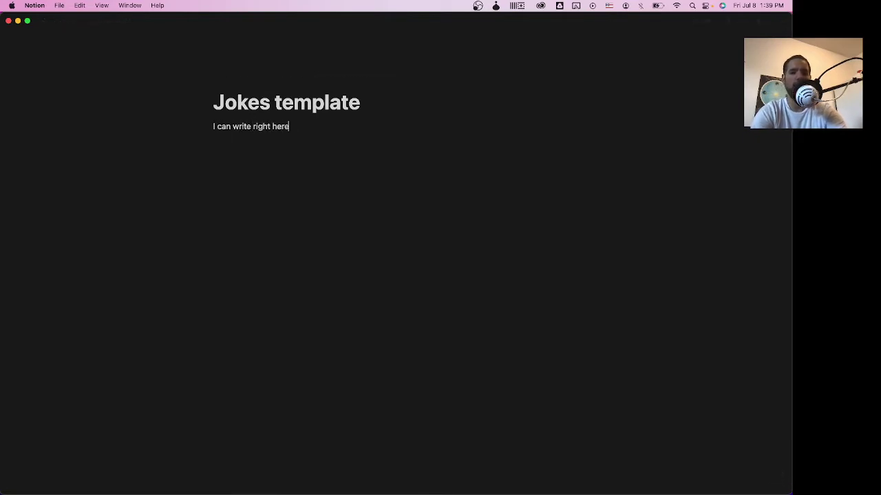
pyautogui.press('super+a')
pyautogui.press('BackSpace')
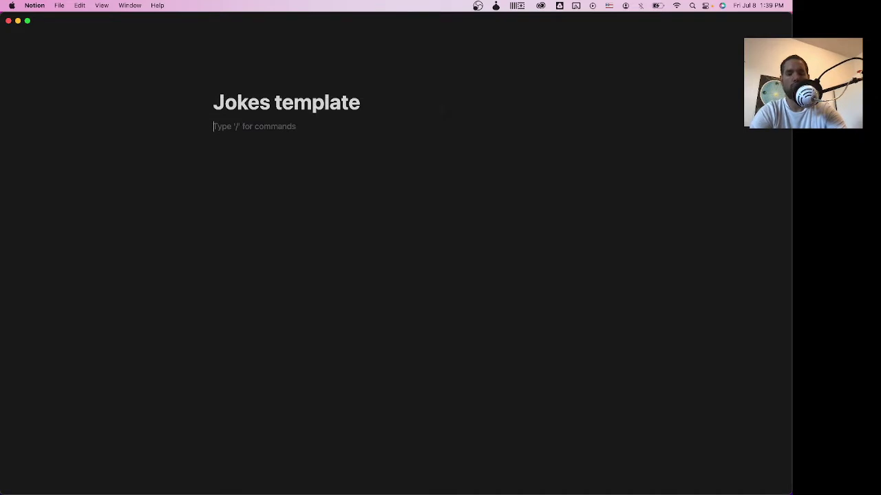
pyautogui.click(409, 475)
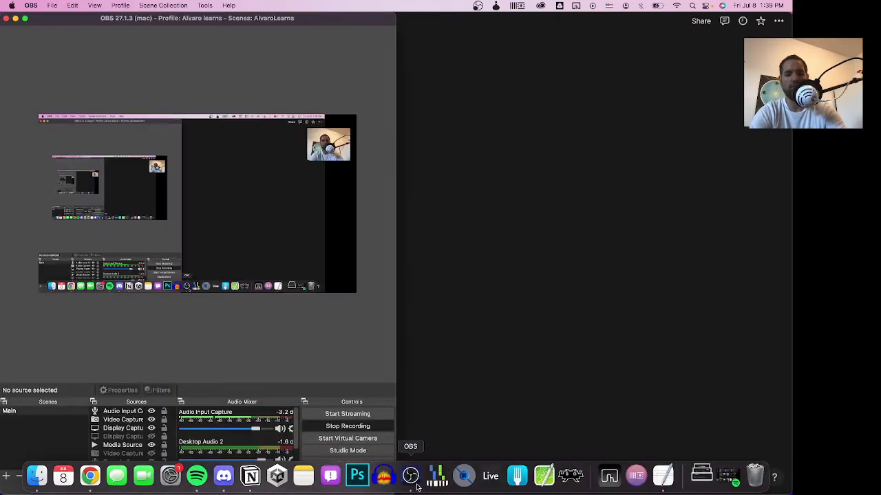
pyautogui.click(498, 303)
# - Create a sub-page titled "Notes" in the Jokes template and write "Here will be all my notes" in its body
pyautogui.write('/')
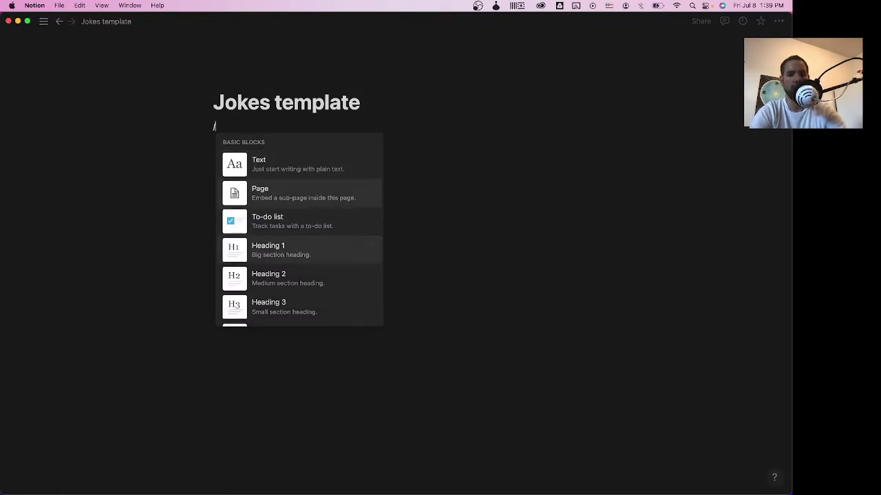
pyautogui.click(303, 193)
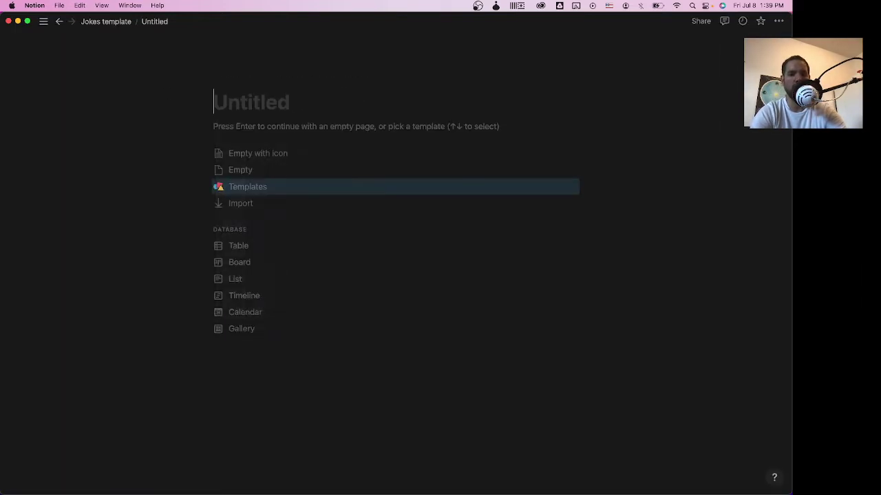
pyautogui.write('Notes')
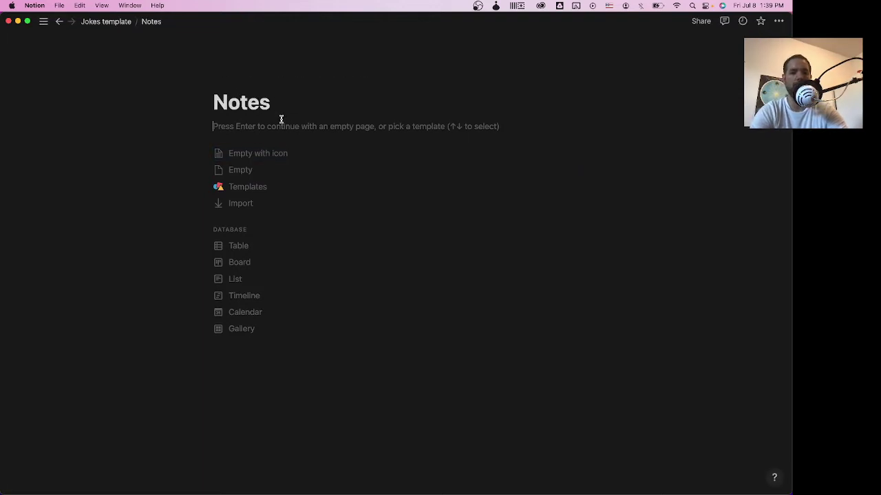
pyautogui.press('Return')
pyautogui.press('Return')
pyautogui.write('Here will be all my notes')
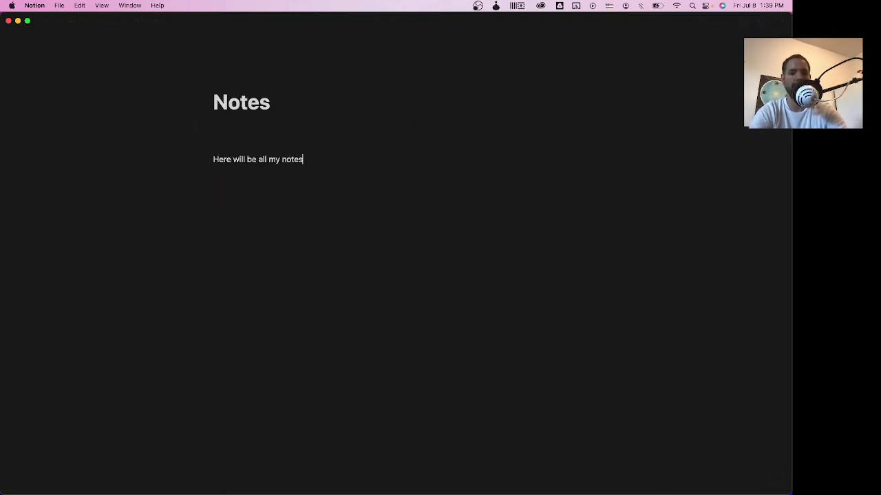
# - Remove the blank line above the text in the Notes sub-page and return to the Jokes template page
pyautogui.click(106, 22)
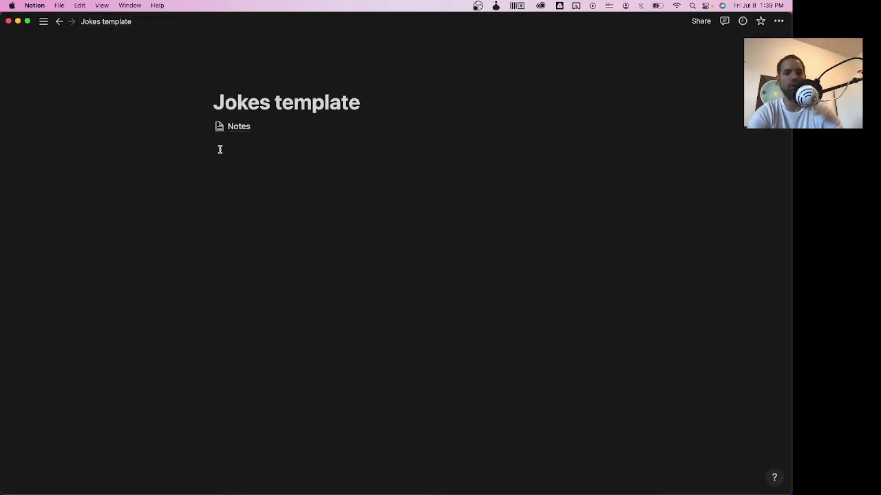
pyautogui.click(279, 179)
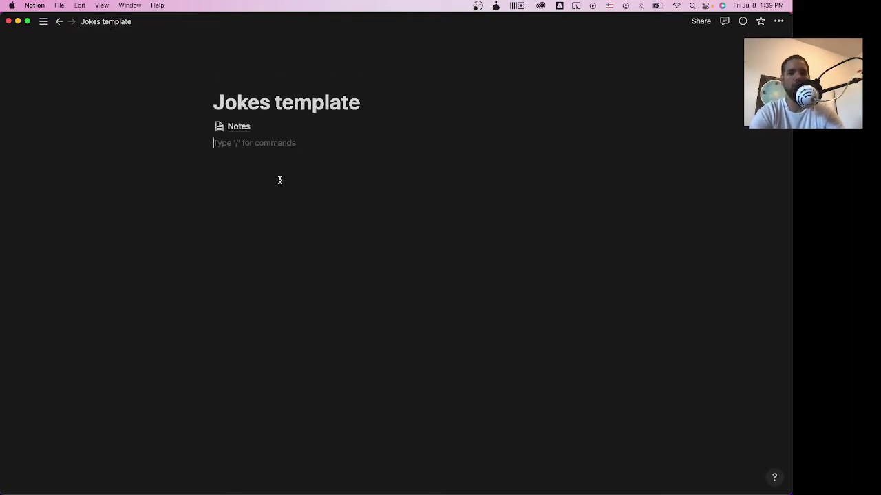
pyautogui.click(238, 127)
pyautogui.click(257, 141)
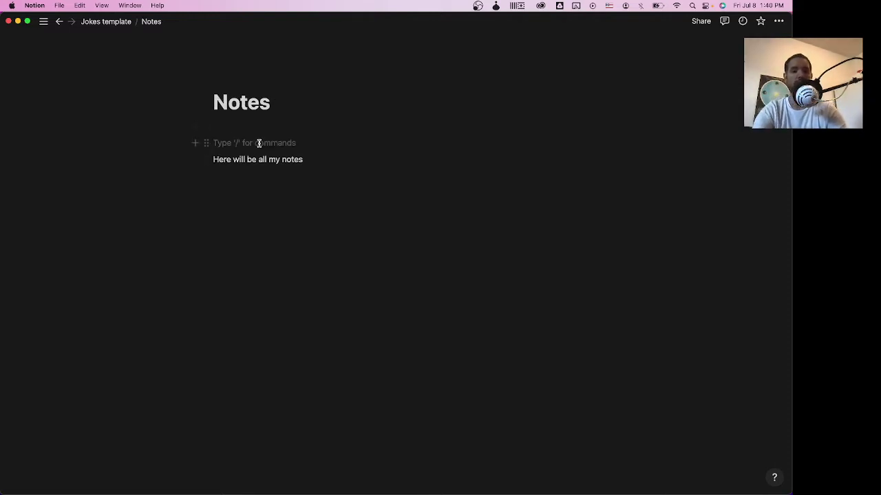
pyautogui.press('BackSpace')
pyautogui.click(112, 22)
pyautogui.click(259, 141)
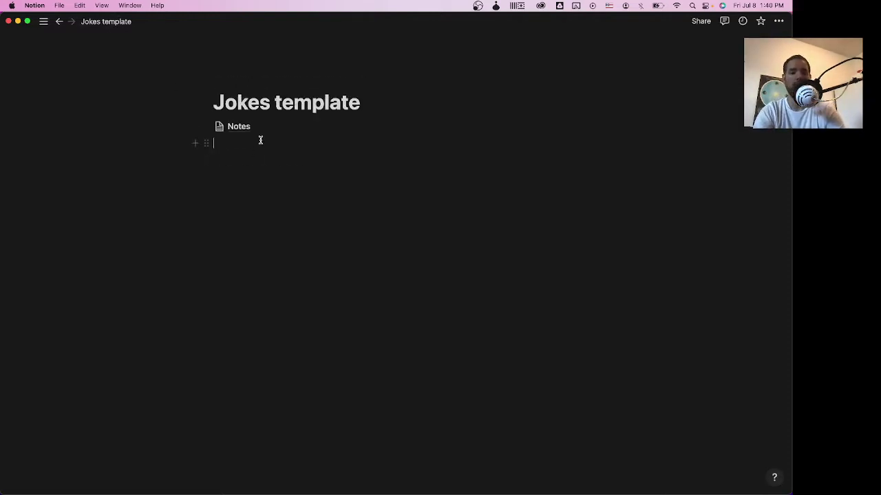
# - Give the Notes sub-page the notepad emoji as its icon
pyautogui.click(220, 127)
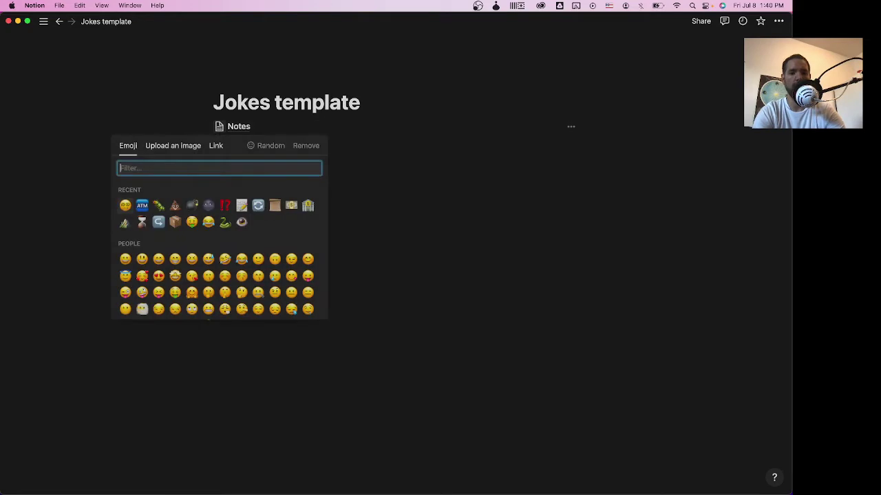
pyautogui.write('notepad')
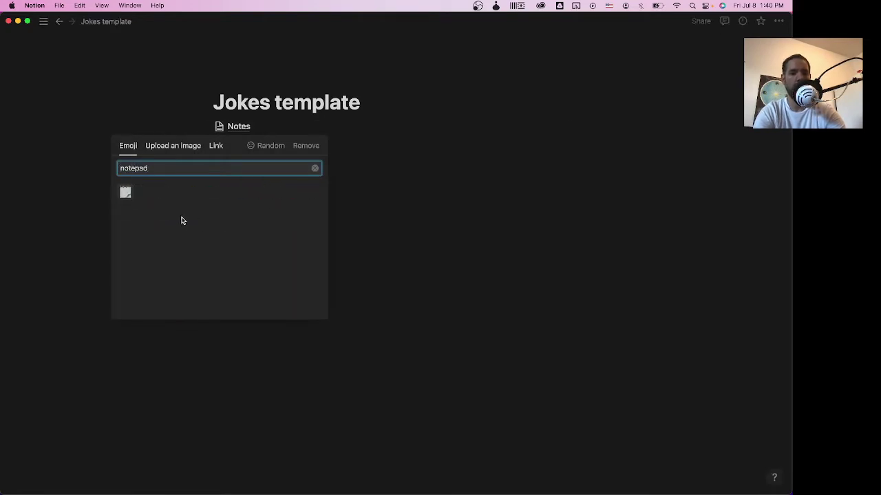
pyautogui.click(124, 193)
pyautogui.click(393, 103)
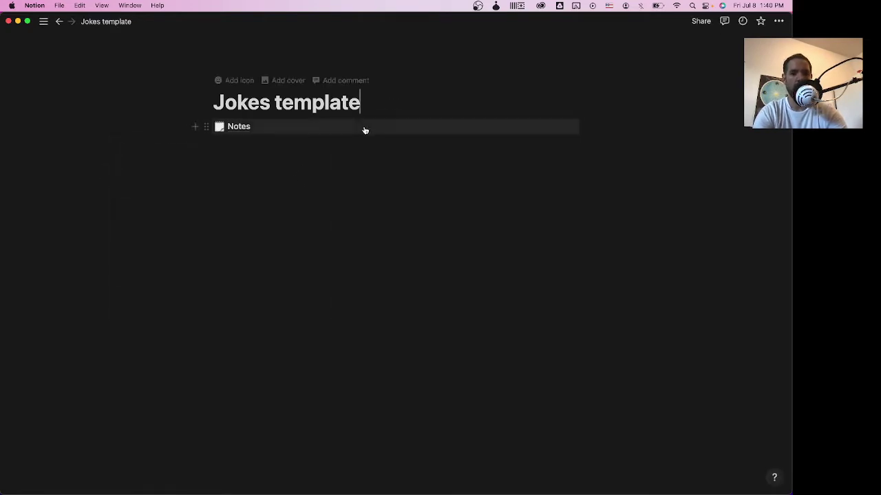
pyautogui.press('Return')
pyautogui.write('/')
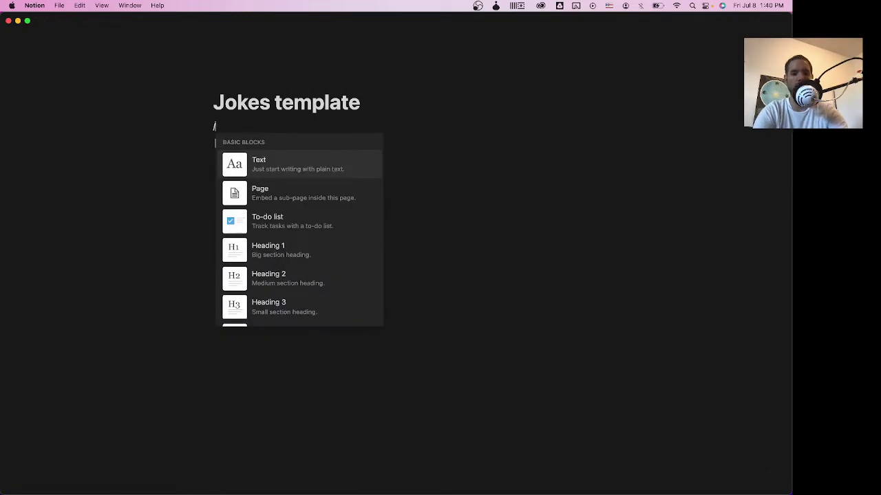
pyautogui.write('data')
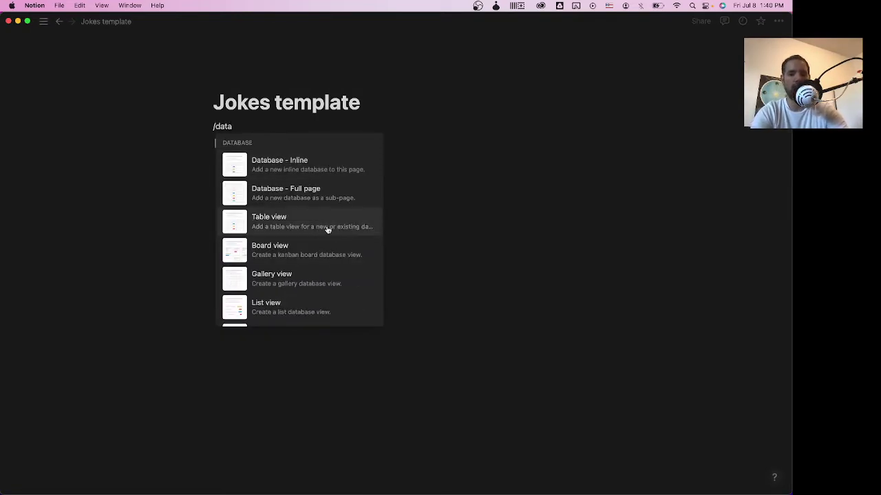
pyautogui.click(265, 168)
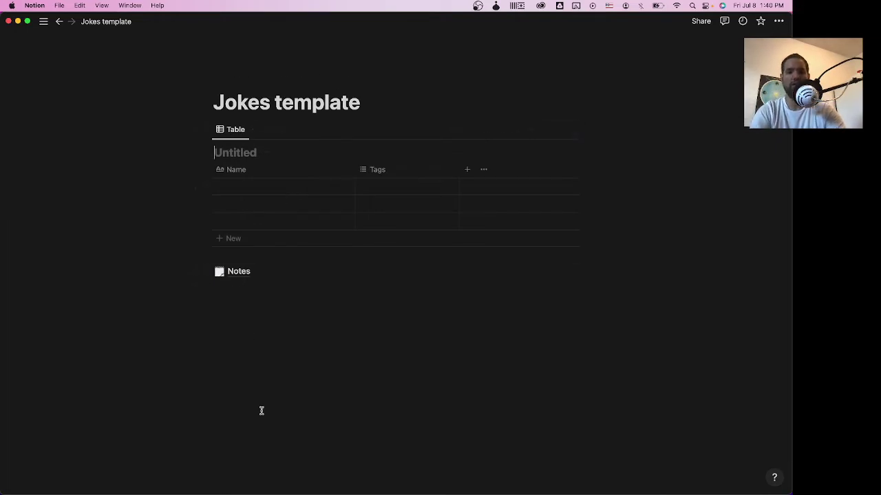
pyautogui.write('Sh')
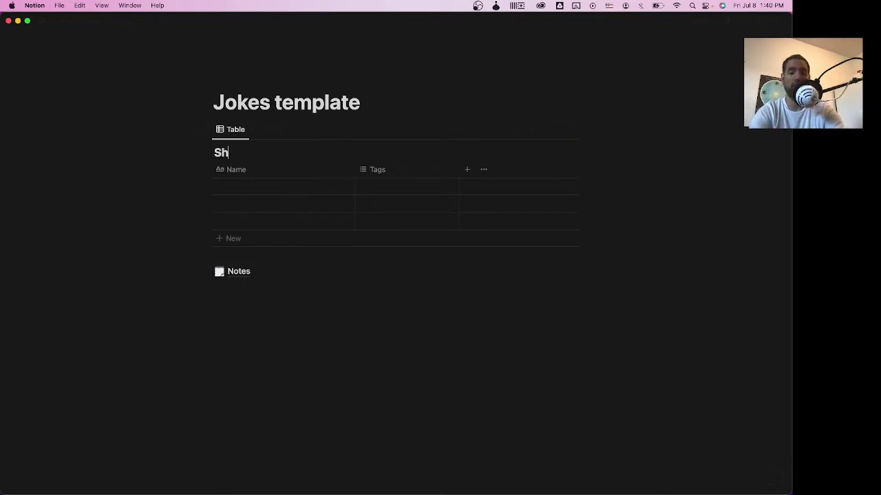
pyautogui.write('chedul')
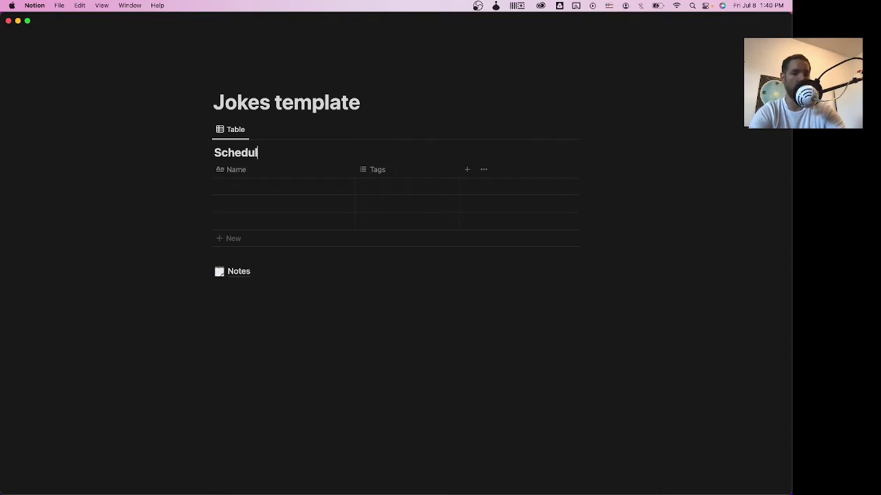
pyautogui.press('BackSpace')
pyautogui.press('BackSpace')
pyautogui.press('BackSpace')
pyautogui.press('BackSpace')
pyautogui.press('BackSpace')
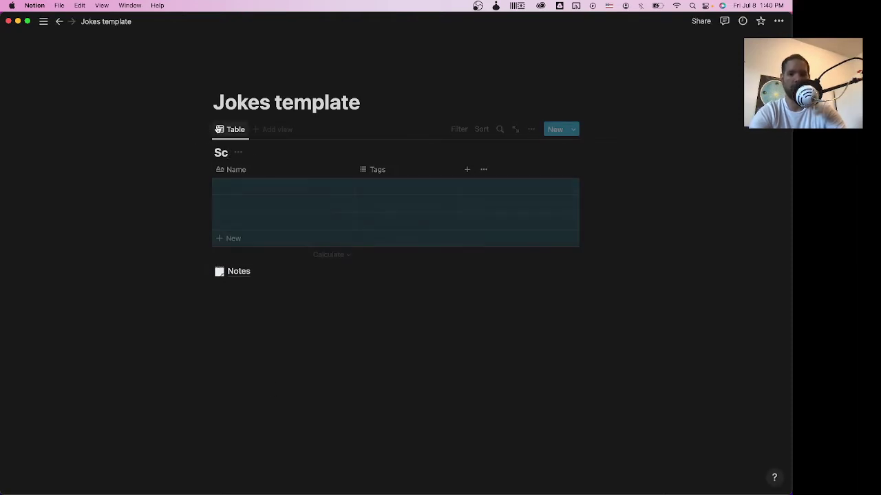
pyautogui.press('BackSpace')
# - Insert a full-page database above the Notes sub-page in the Jokes template
pyautogui.click(360, 104)
pyautogui.press('Return')
pyautogui.write('/')
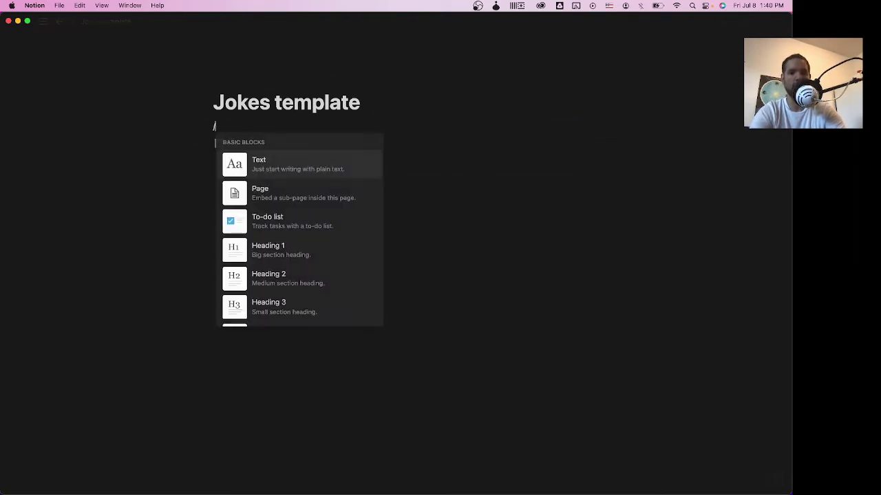
pyautogui.write('databa')
pyautogui.press('Down')
pyautogui.press('Return')
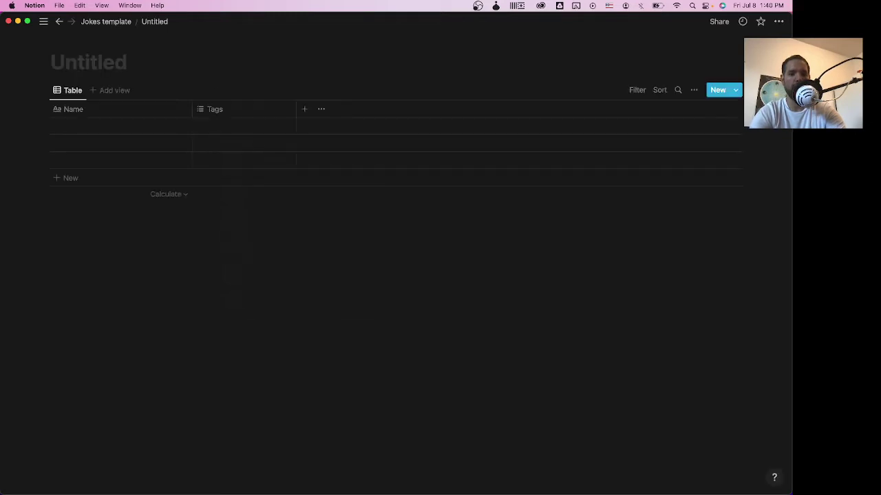
# - Check the untitled database's entry on the Jokes template page, then reopen the database and title it "Jokes"
pyautogui.click(106, 22)
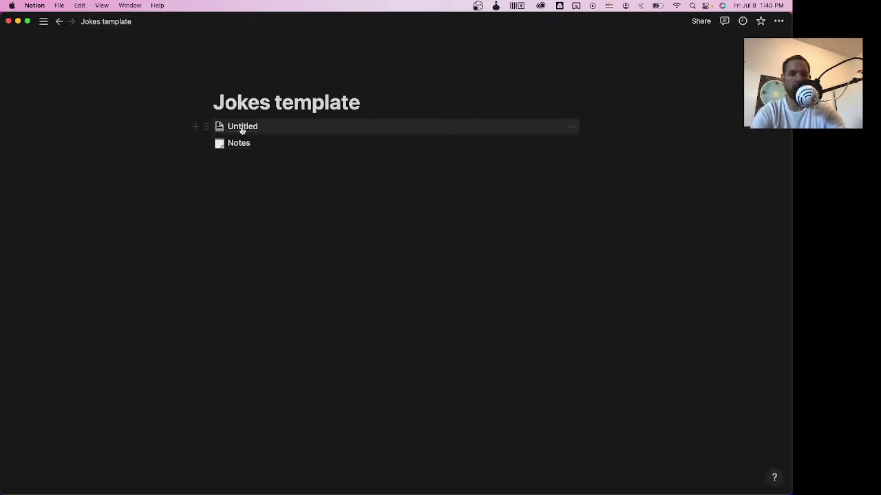
pyautogui.click(243, 128)
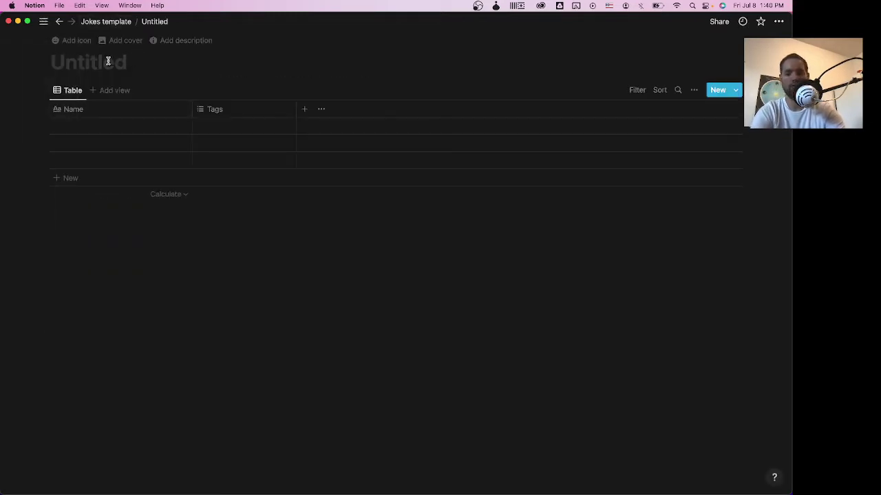
pyautogui.click(108, 61)
pyautogui.write('Jokes')
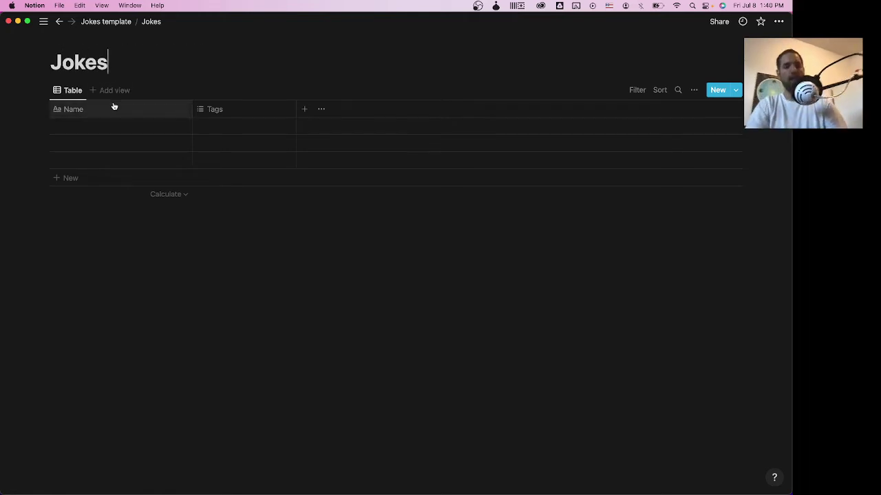
# - Rename the Name property of the Jokes database to "Joke"
pyautogui.click(114, 107)
pyautogui.click(115, 128)
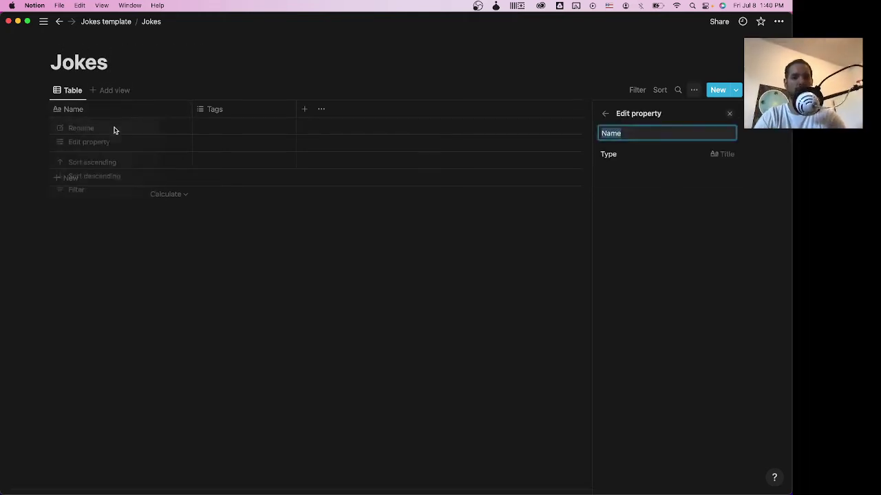
pyautogui.write('Joke')
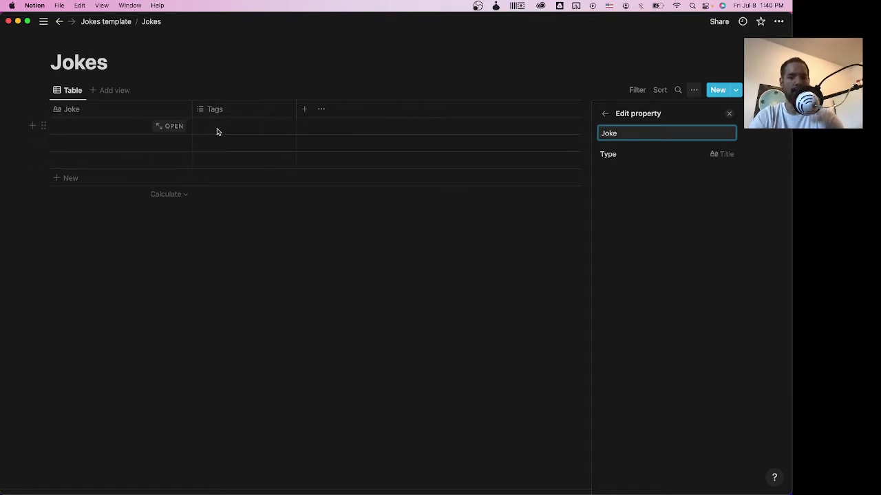
# - Add a new property after Tags in the Jokes database and set its type to Checkbox
pyautogui.click(304, 110)
pyautogui.click(337, 112)
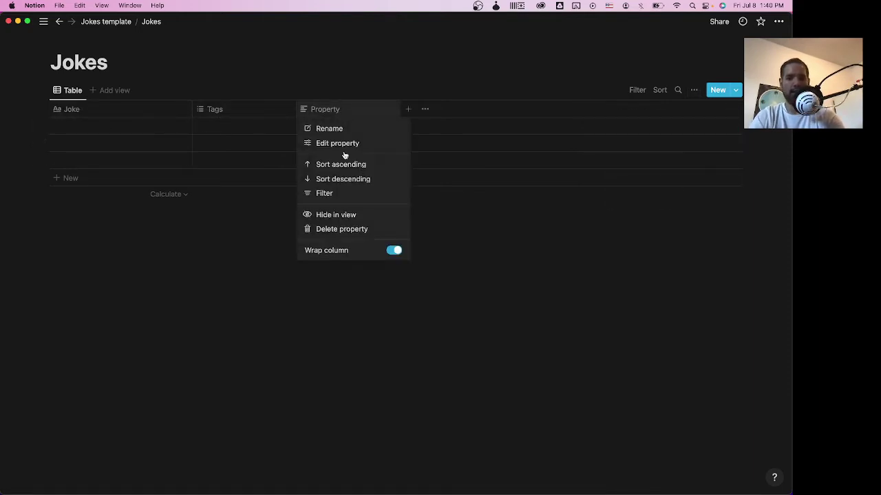
pyautogui.click(340, 198)
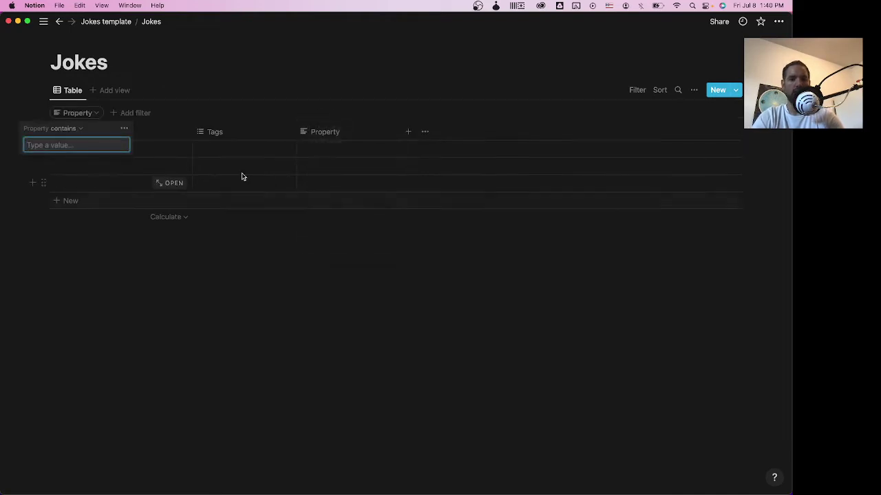
pyautogui.click(227, 295)
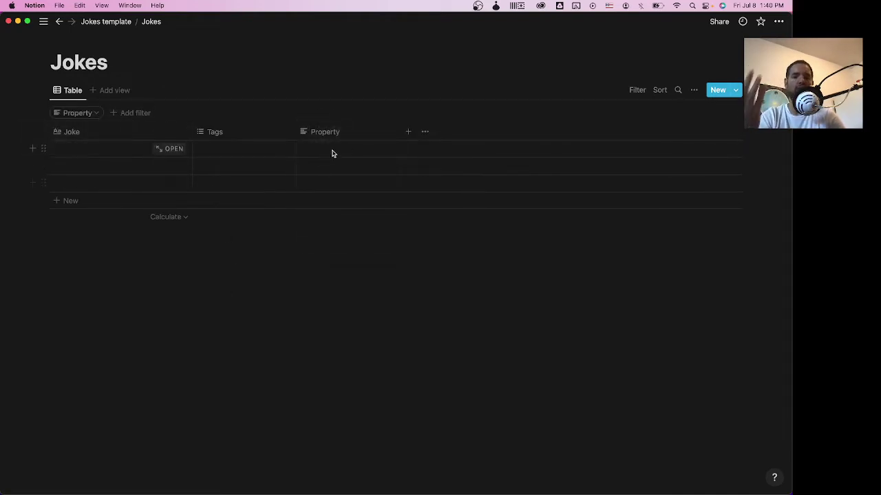
pyautogui.click(341, 135)
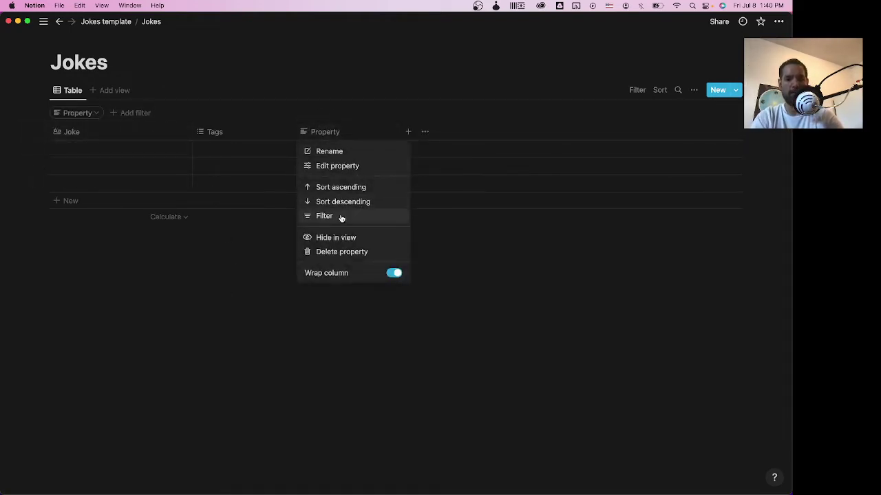
pyautogui.click(340, 165)
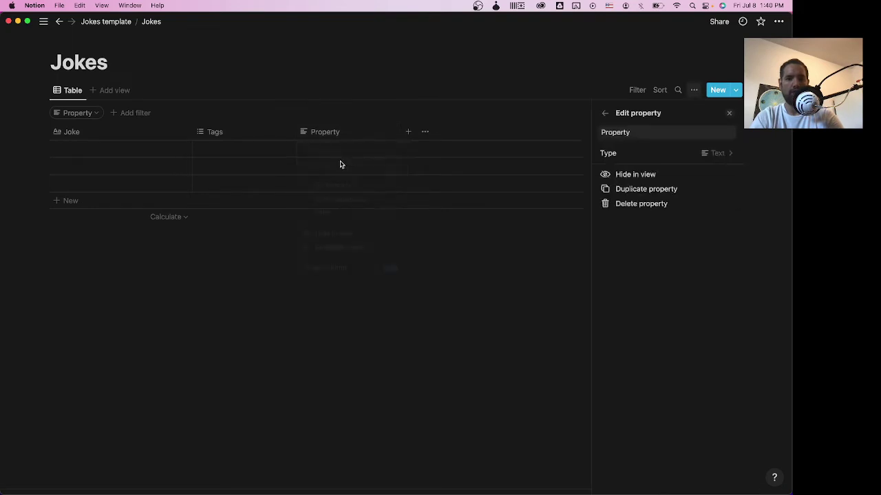
pyautogui.click(641, 157)
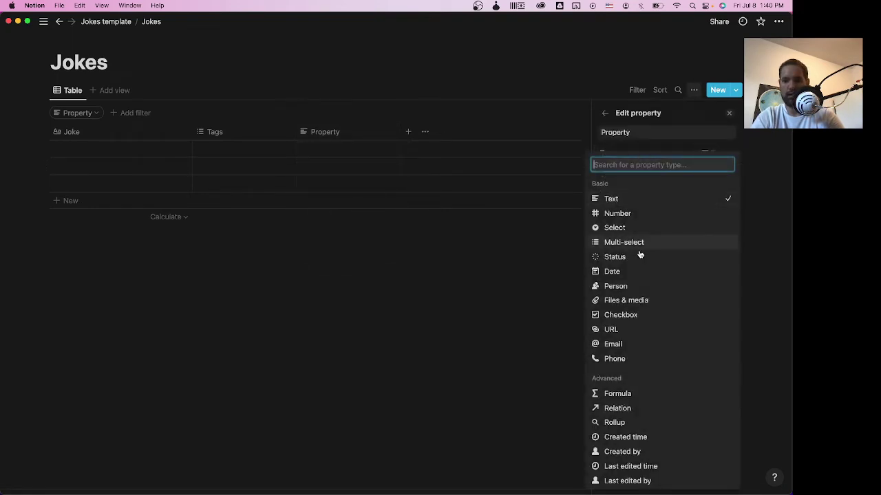
pyautogui.click(622, 314)
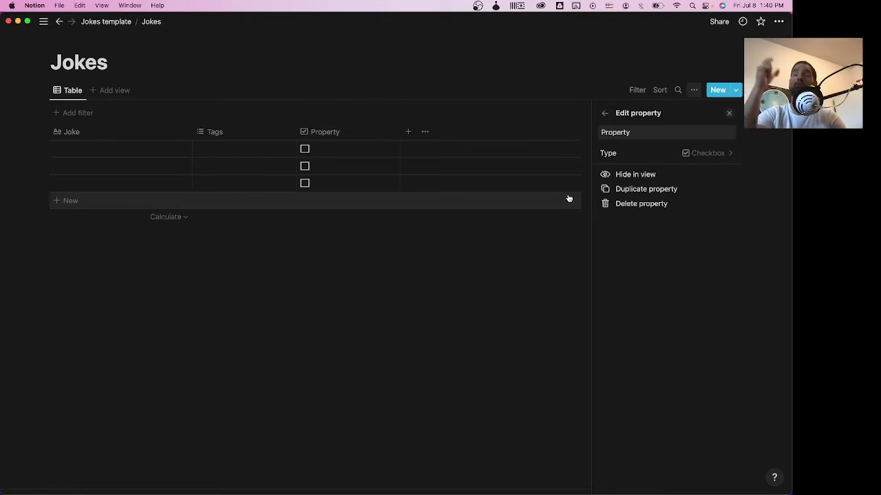
# - Name the checkbox property "Clean" and narrow its column
pyautogui.click(641, 132)
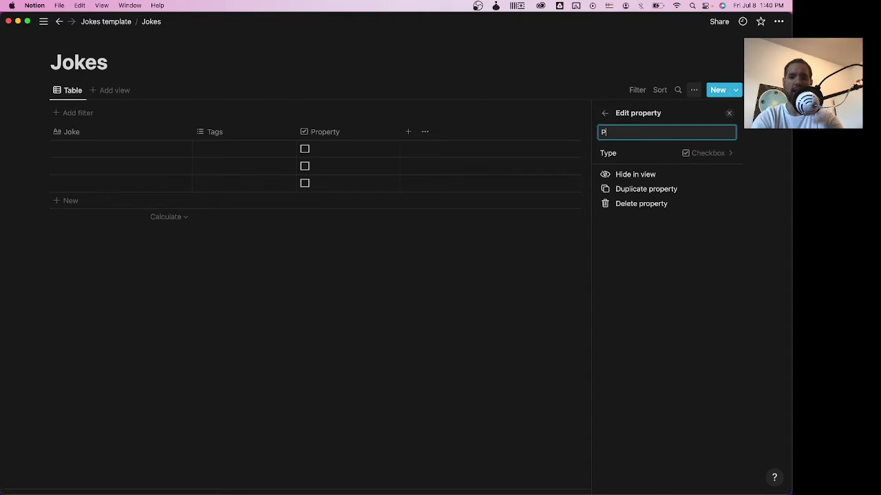
pyautogui.write('Clean')
pyautogui.click(417, 275)
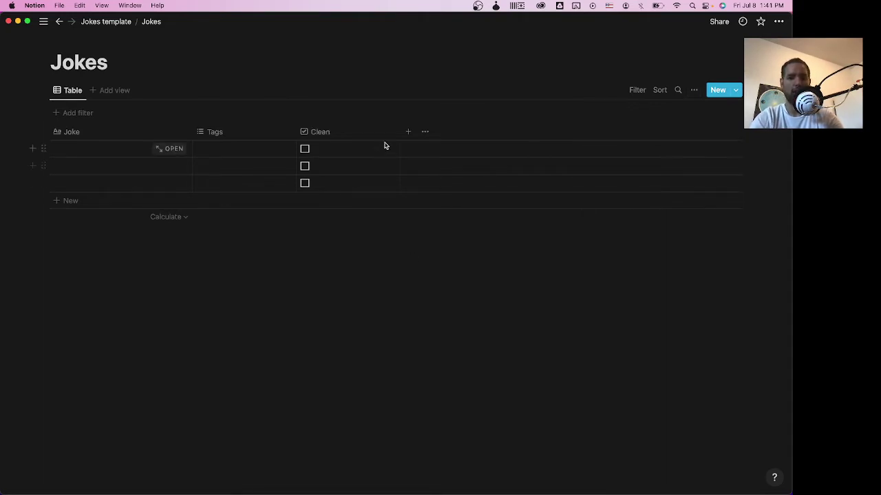
pyautogui.moveTo(398, 135); pyautogui.dragTo(368, 135)
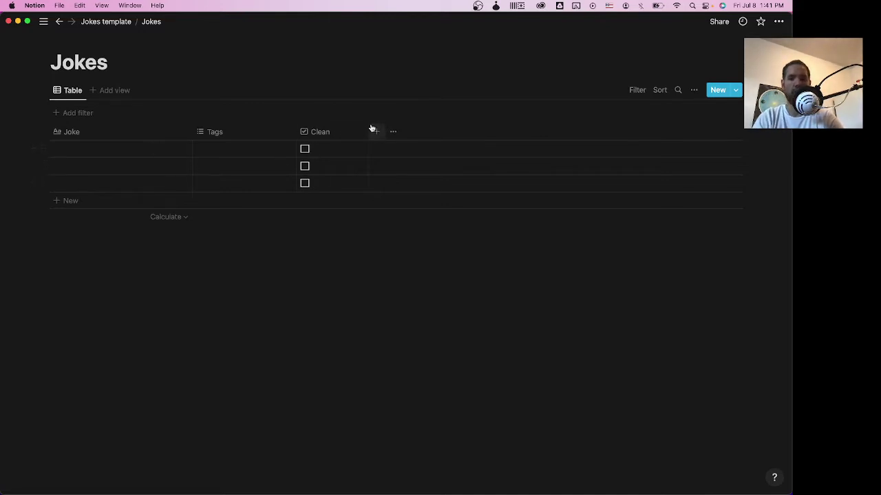
# - Add a Checkbox property named "Bombed" after Clean in the Jokes database and narrow its column
pyautogui.click(375, 131)
pyautogui.press('BackSpace')
pyautogui.write('Bombed')
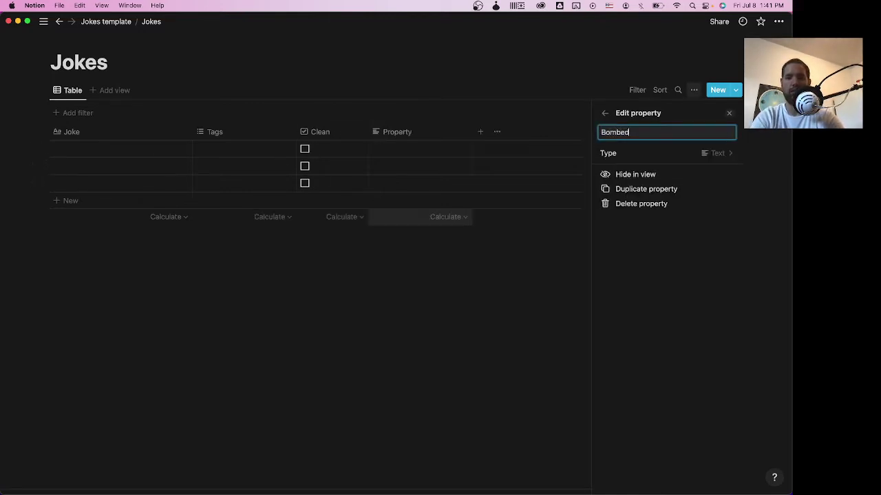
pyautogui.click(657, 153)
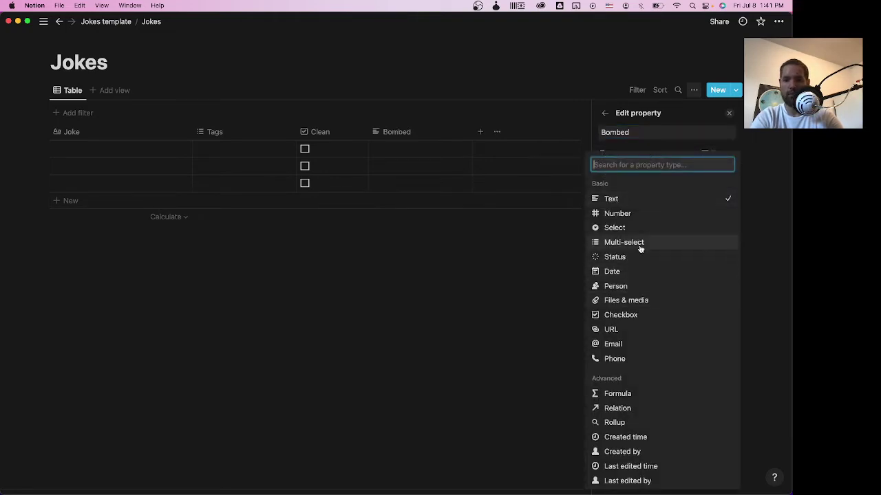
pyautogui.click(607, 320)
pyautogui.click(408, 329)
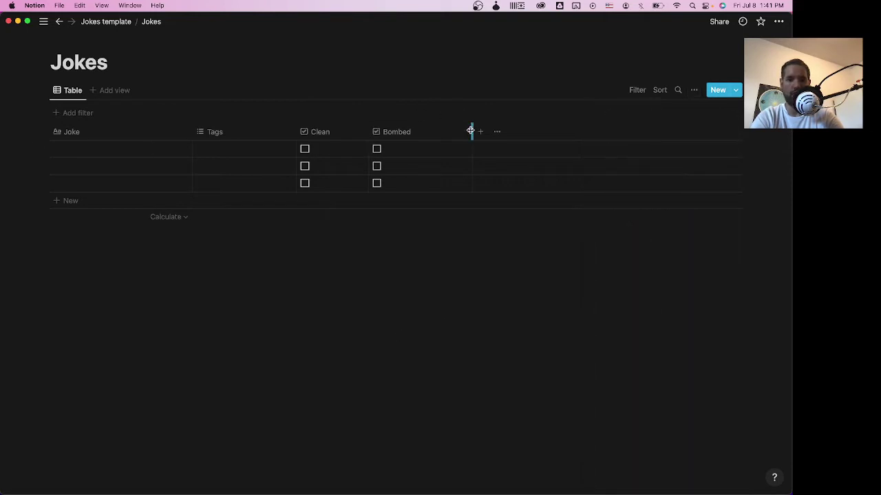
pyautogui.moveTo(470, 130); pyautogui.dragTo(430, 131)
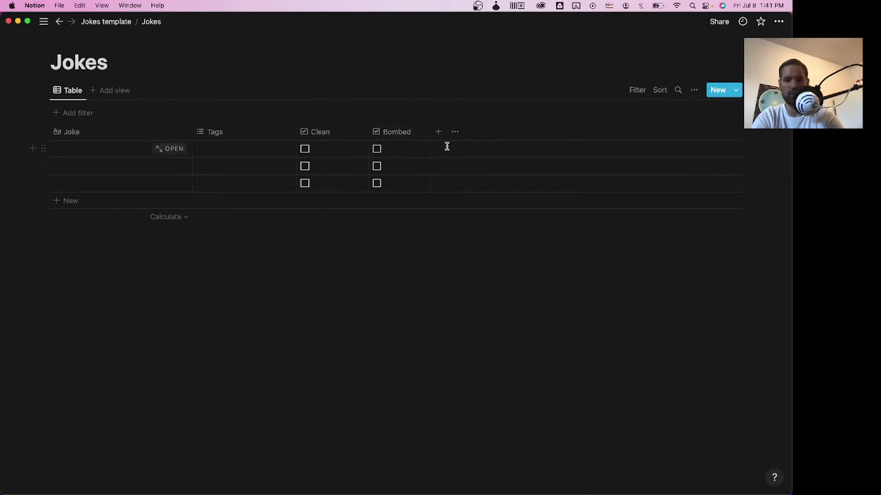
# - Add a new property after Bombed in the Jokes database and set its type to Files & media
pyautogui.click(439, 131)
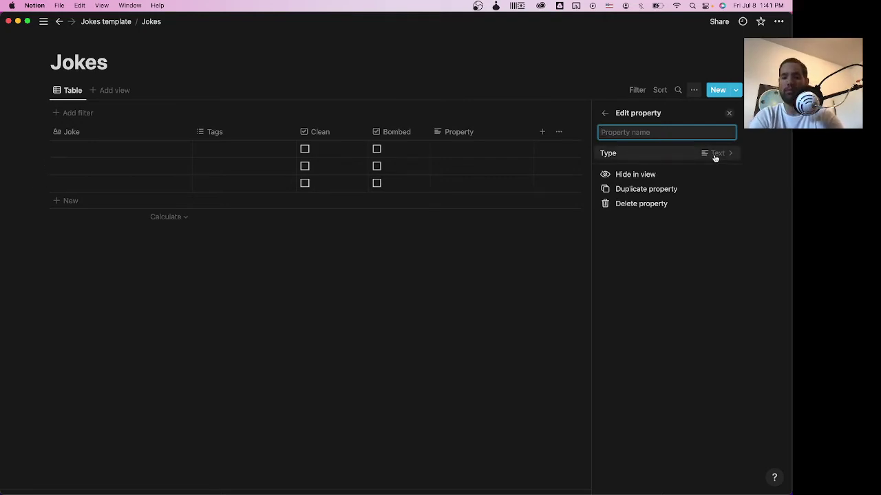
pyautogui.click(672, 153)
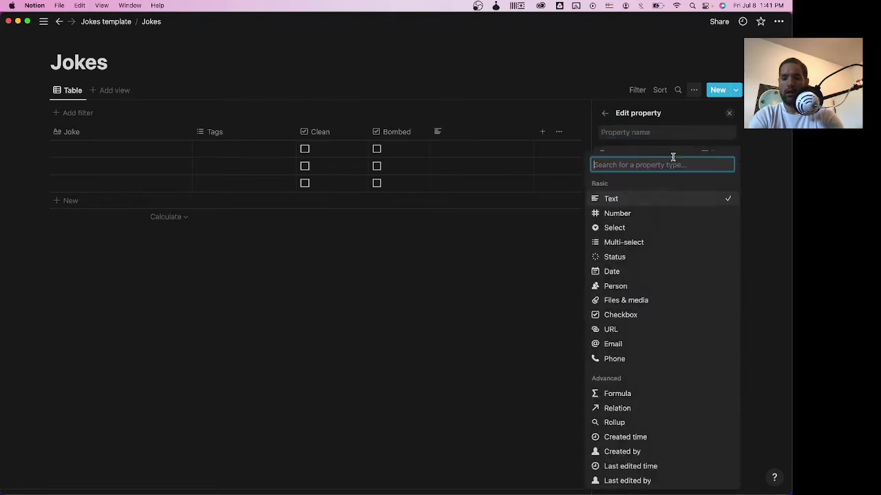
pyautogui.click(631, 303)
pyautogui.click(644, 131)
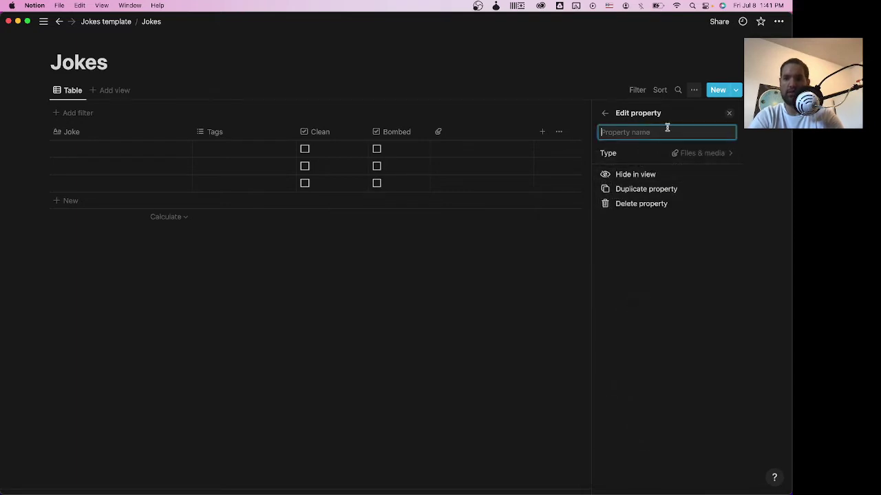
pyautogui.click(694, 153)
pyautogui.click(545, 263)
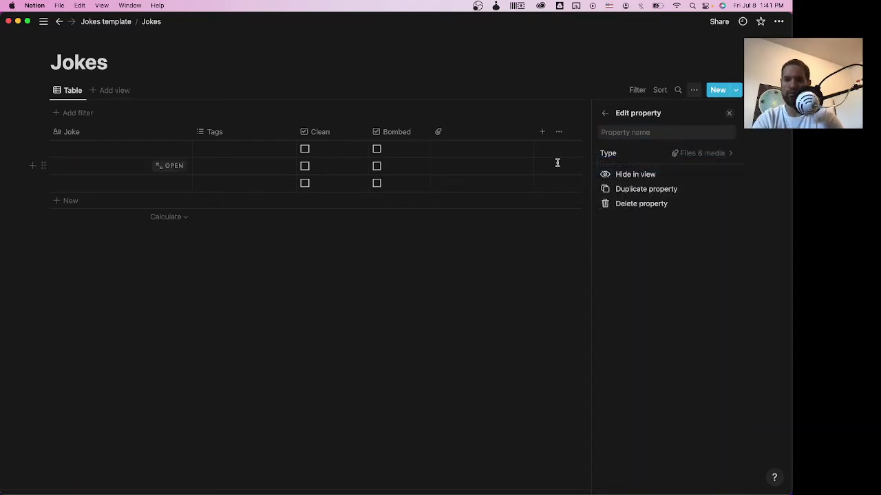
# - Check the options for attaching a file or image in the first row's Files & media cell
pyautogui.click(557, 163)
pyautogui.click(561, 146)
pyautogui.click(487, 148)
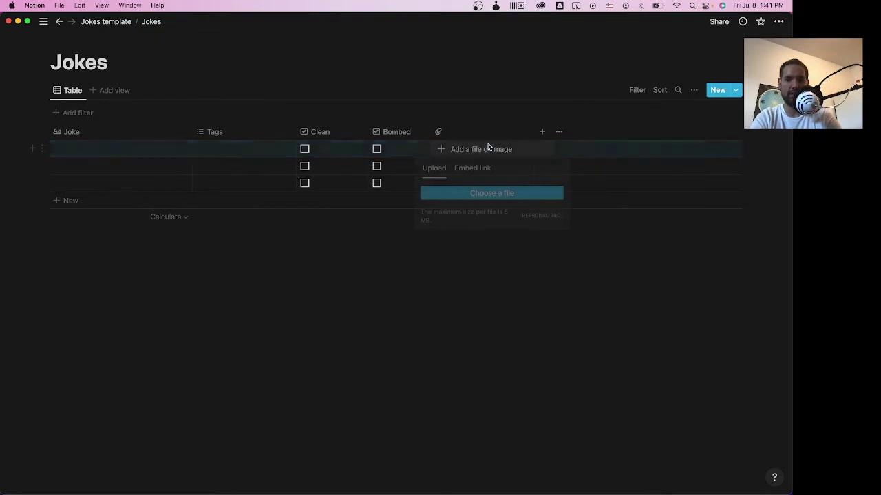
pyautogui.click(486, 149)
pyautogui.click(485, 149)
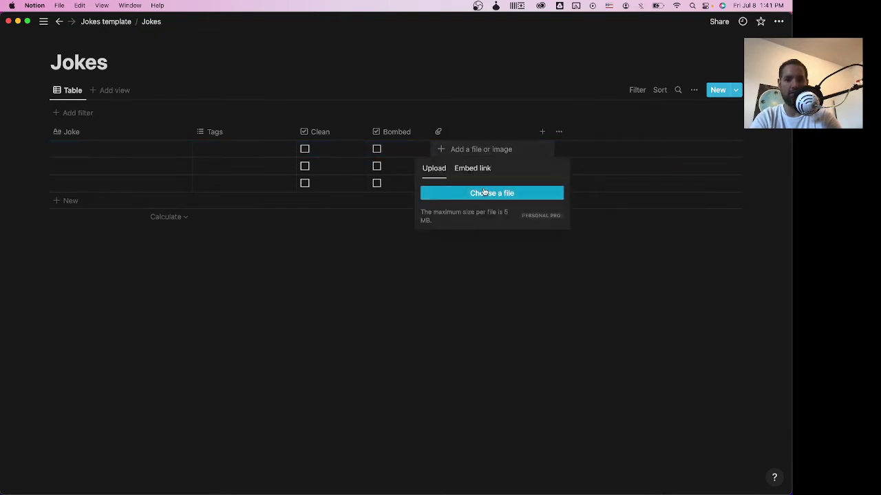
pyautogui.click(403, 349)
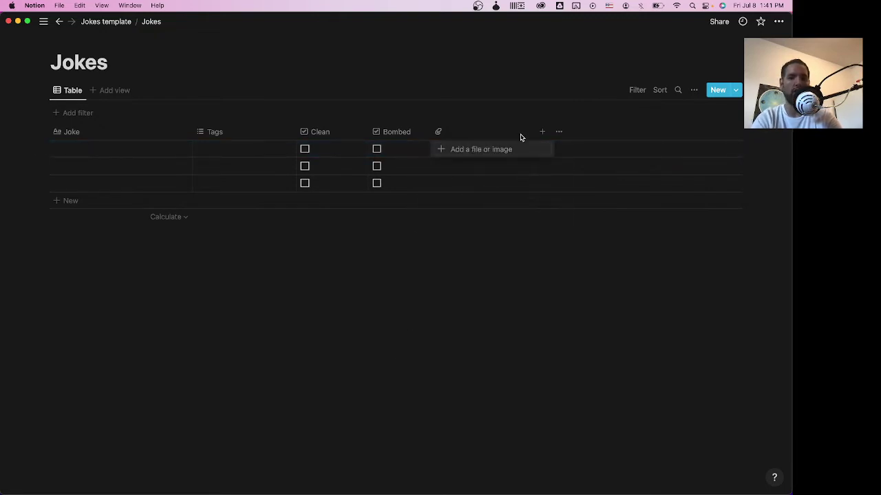
pyautogui.click(473, 168)
# - Delete the unnamed Files & media property from the Jokes database
pyautogui.click(461, 134)
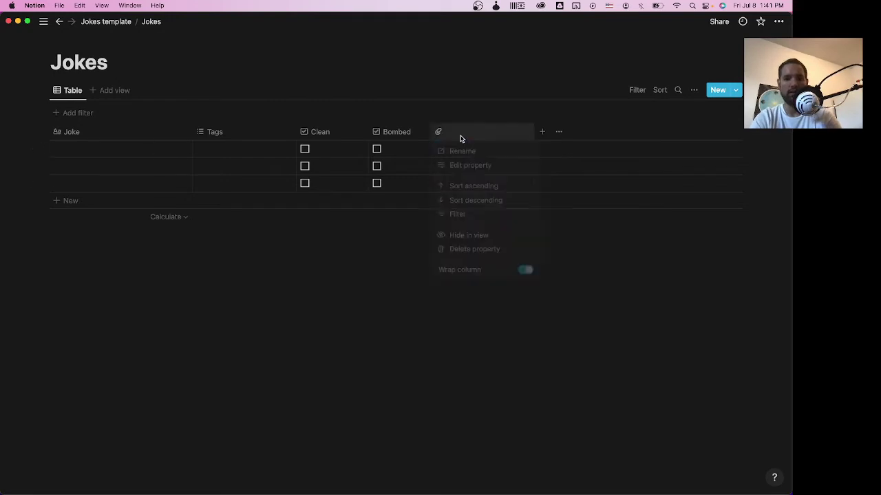
pyautogui.click(465, 254)
pyautogui.click(391, 263)
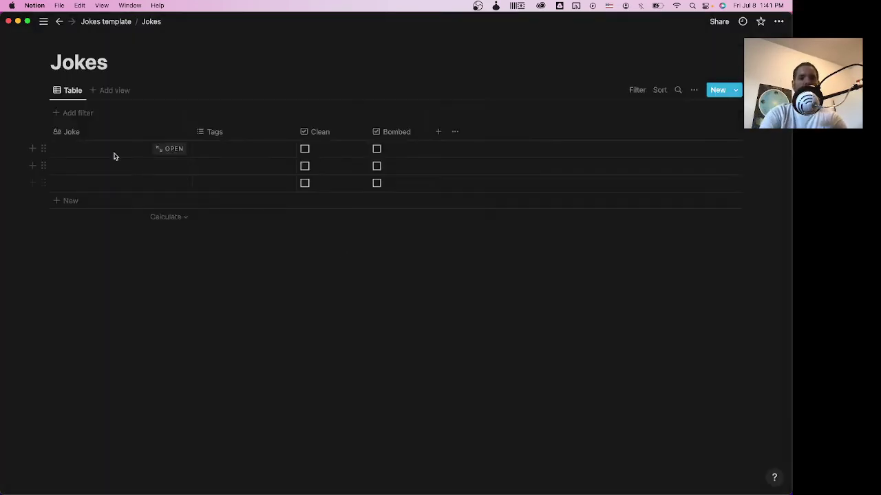
# - Rename the Jokes database's table view to "Main"
pyautogui.click(73, 92)
pyautogui.click(81, 125)
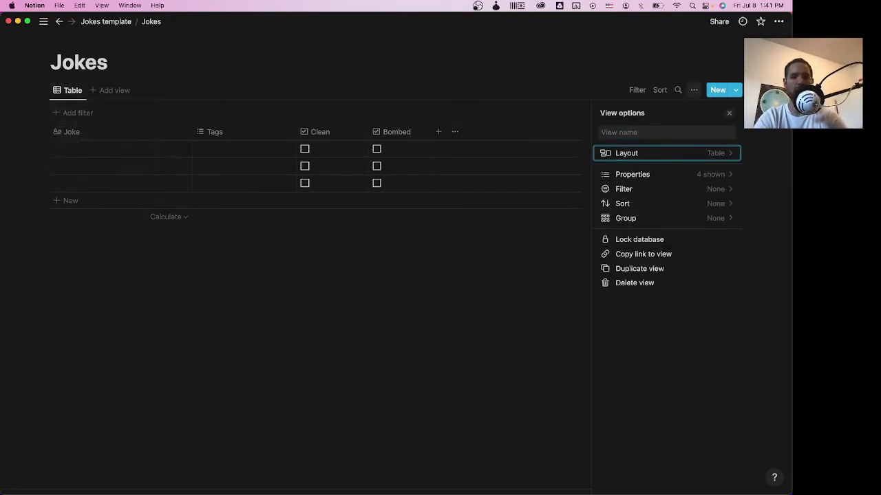
pyautogui.click(612, 132)
pyautogui.write('Main')
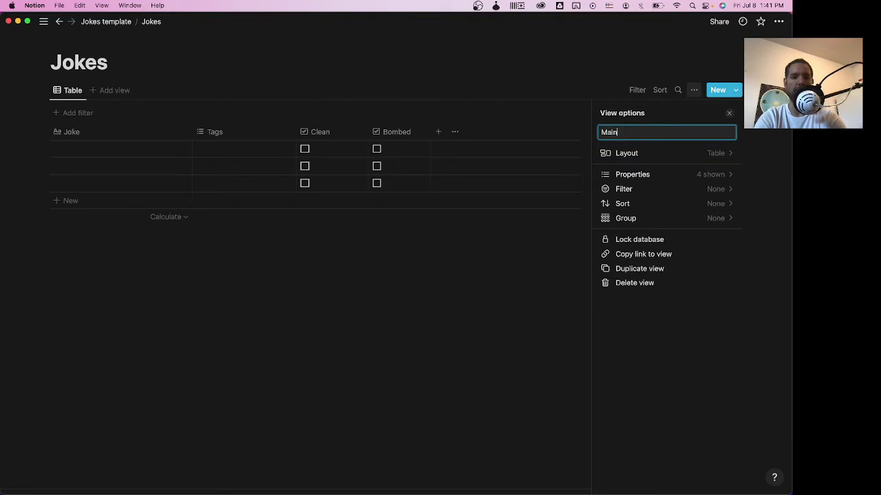
pyautogui.click(96, 143)
# - Enter the joke "Cats are ugly. Really." in the first row and tag it with cats and ugly
pyautogui.click(98, 148)
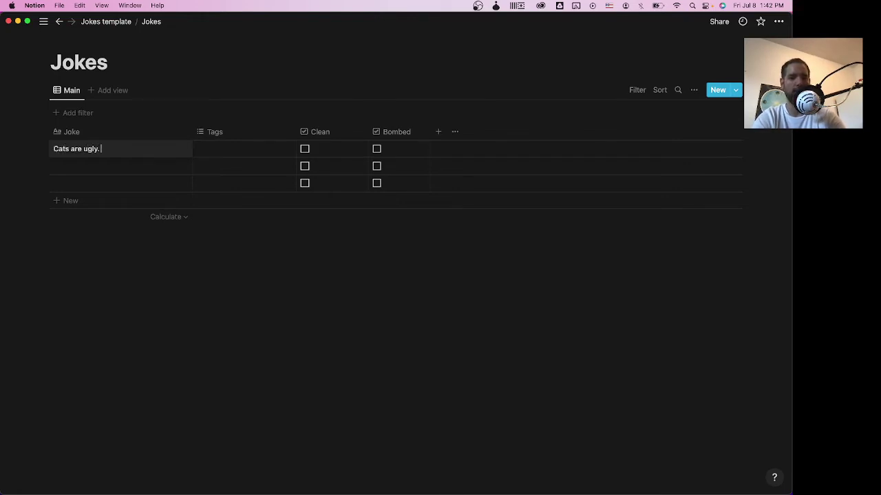
pyautogui.press('Return')
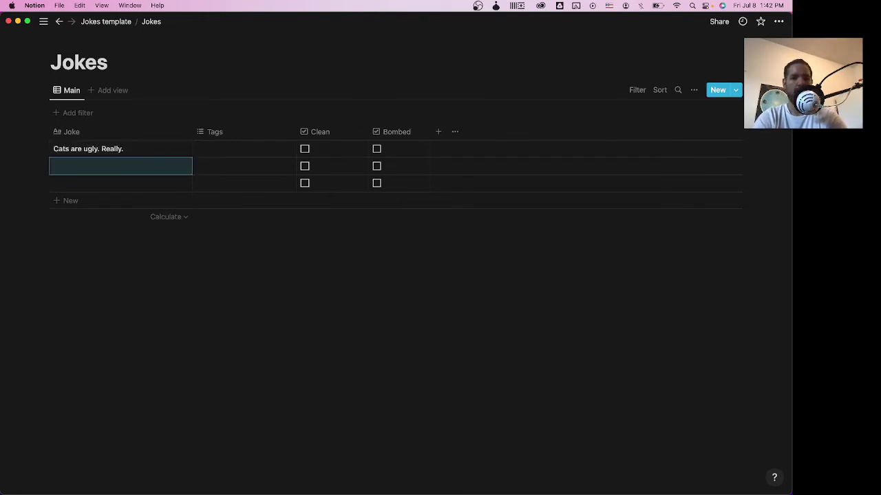
pyautogui.press('Right')
pyautogui.press('Up')
pyautogui.write('cats')
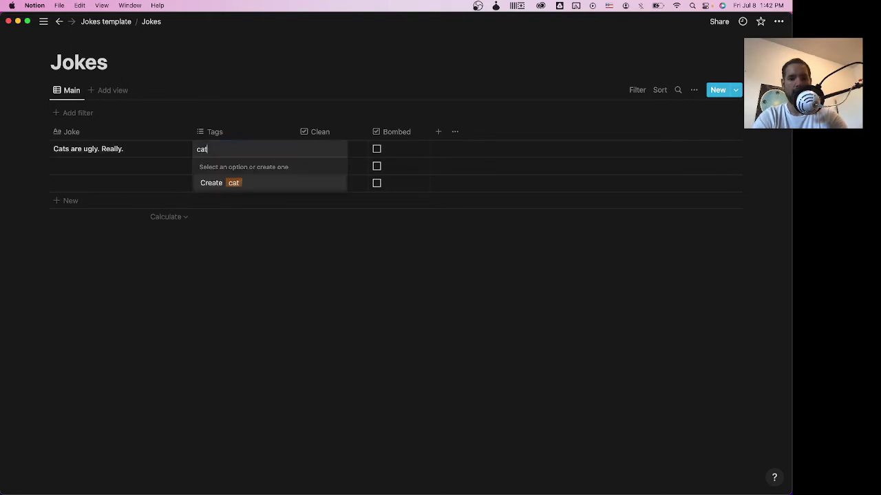
pyautogui.press('Return')
pyautogui.write('ugly')
pyautogui.press('Return')
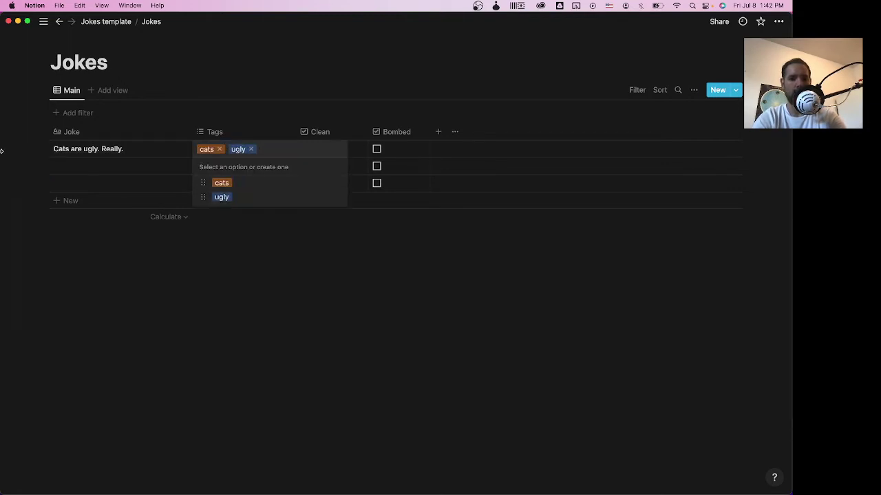
# - Enter the joke "It's raining cats and dogs. Wow!" in the second row
pyautogui.click(141, 165)
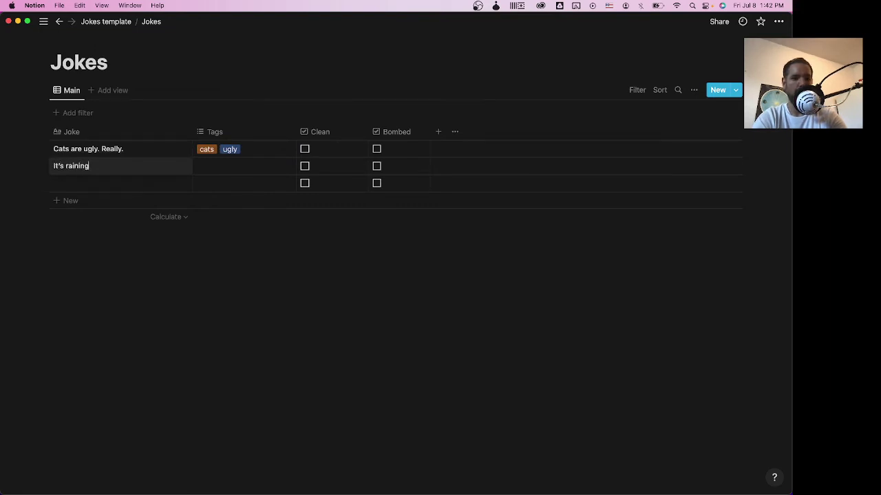
pyautogui.write('w')
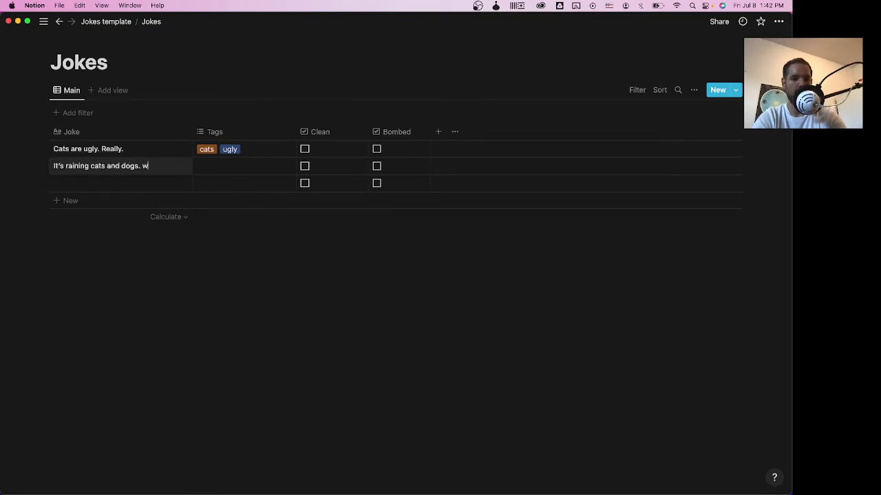
pyautogui.write('oW!')
pyautogui.press('Return')
# - Tag the second joke with cats, dogs and rain
pyautogui.press('Right')
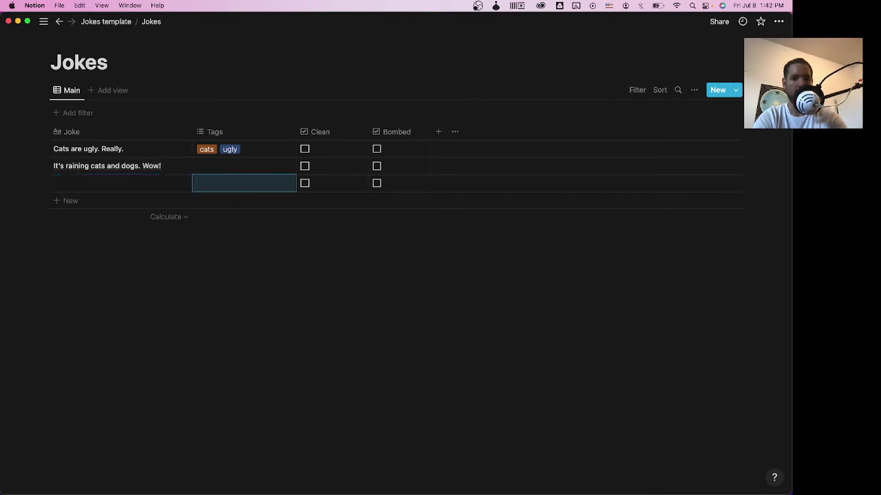
pyautogui.press('Up')
pyautogui.write('cats')
pyautogui.press('Return')
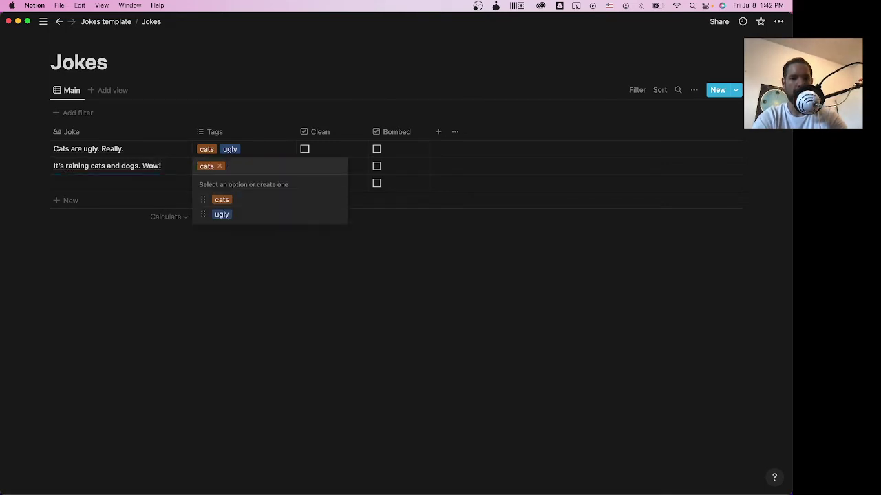
pyautogui.write('dogs')
pyautogui.press('Return')
pyautogui.write('rain')
pyautogui.press('Return')
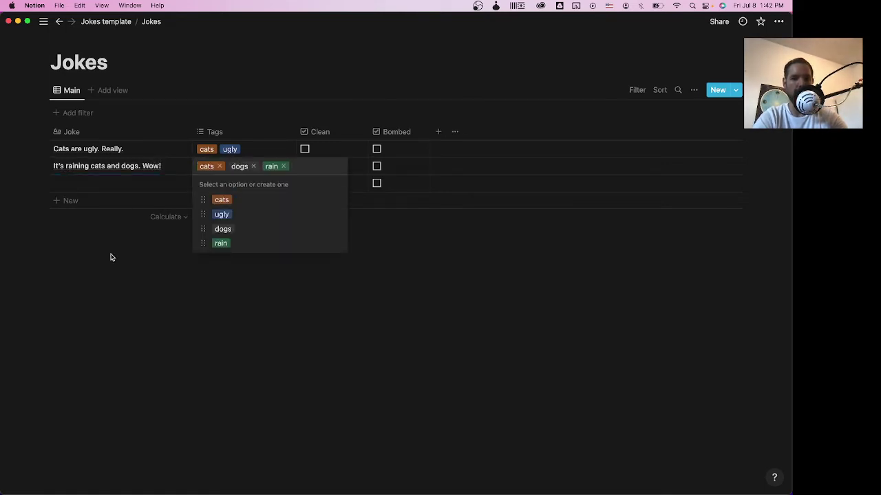
pyautogui.press('Escape')
# - Enter the joke "A cat is not a fucking dog. Good to know." in the third row
pyautogui.click(118, 179)
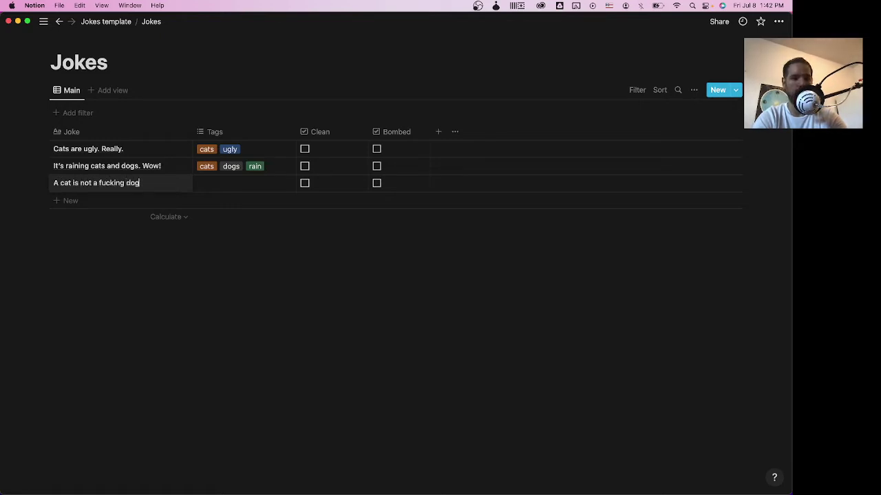
pyautogui.write('.')
pyautogui.press('Escape')
pyautogui.press('Return')
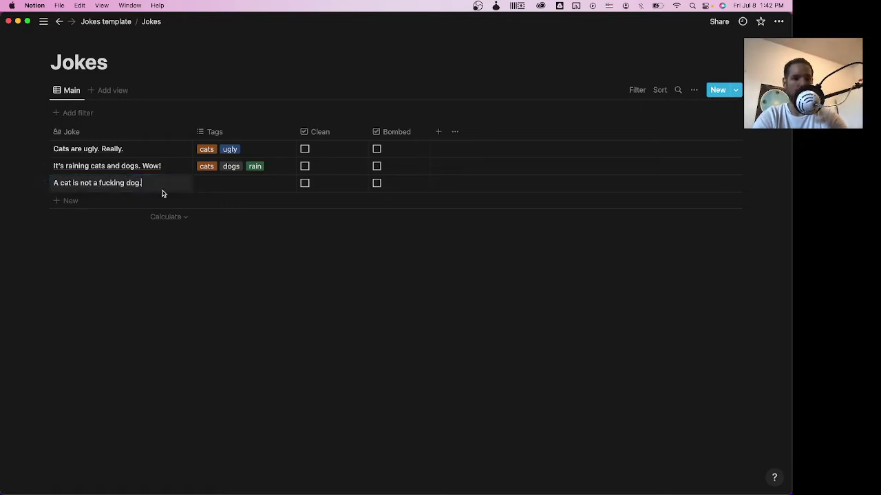
pyautogui.write('Good to know.')
# - Tag the third joke with cats, dogs and fucking
pyautogui.press('Tab')
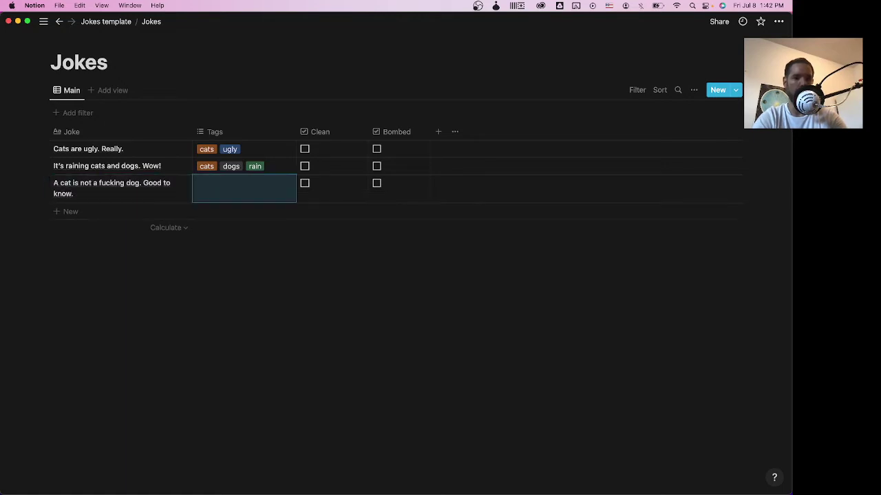
pyautogui.write('ca')
pyautogui.press('Return')
pyautogui.write('dog')
pyautogui.press('Return')
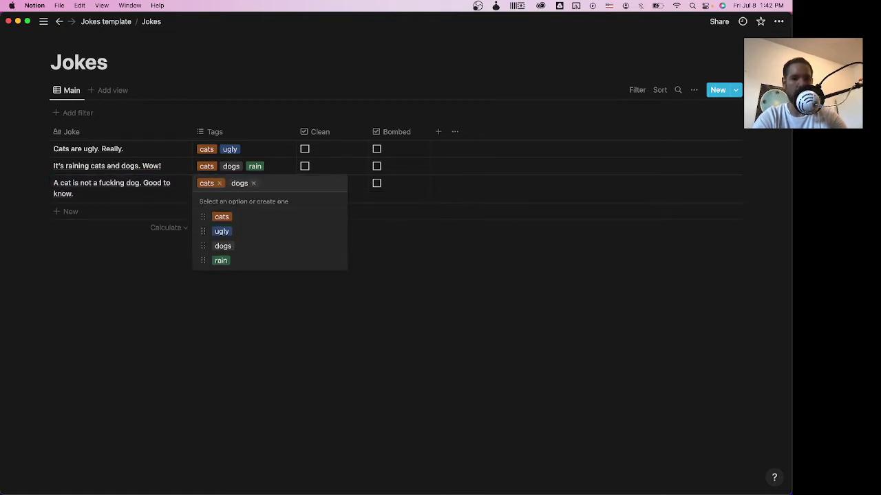
pyautogui.write('fucking')
pyautogui.press('Return')
pyautogui.press('Escape')
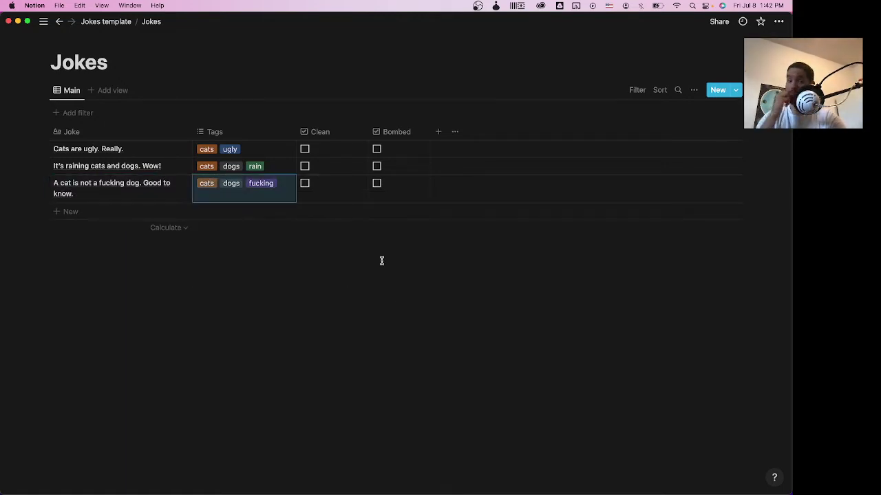
# - Mark the first two jokes as Clean and the third joke as Bombed
pyautogui.click(304, 166)
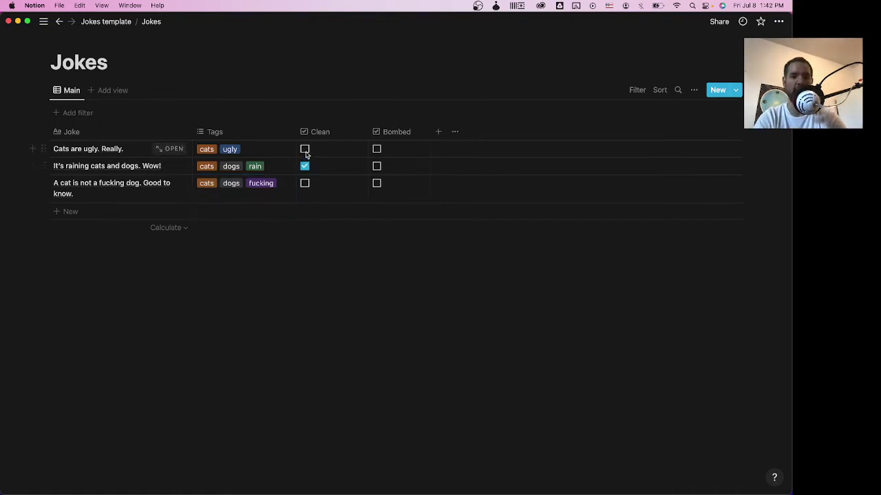
pyautogui.click(305, 148)
pyautogui.click(377, 184)
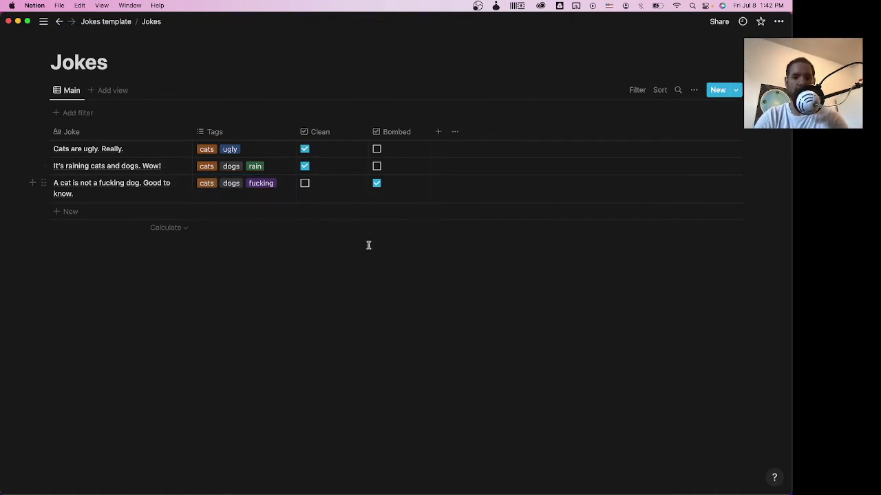
# - Add a text property named "Comments" after Bombed and enter "This joke might need to be rewriten" for the third joke
pyautogui.click(409, 133)
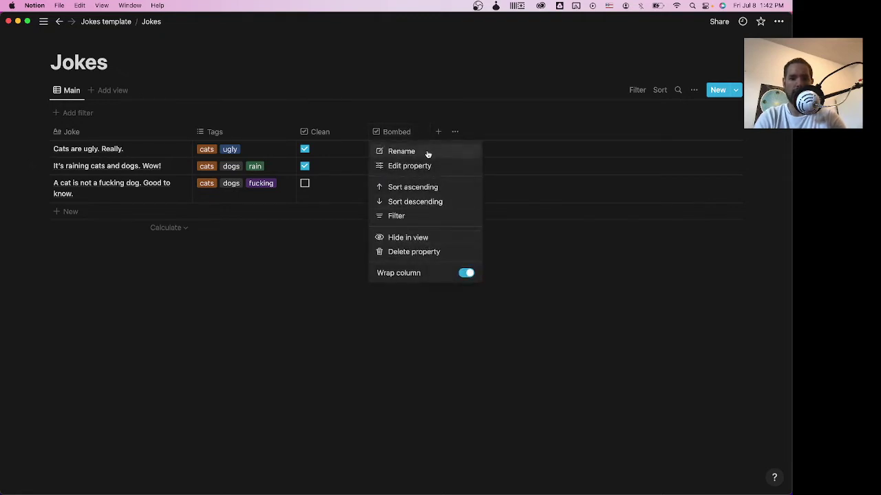
pyautogui.click(441, 132)
pyautogui.click(440, 132)
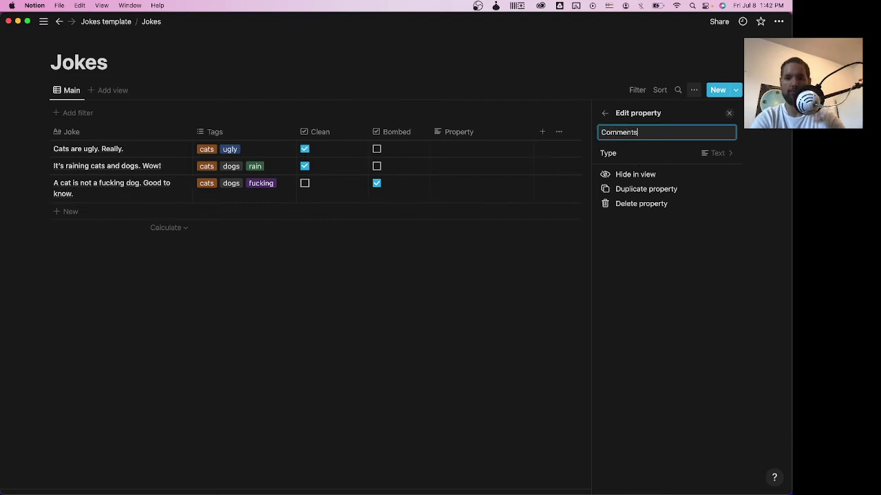
pyautogui.click(485, 196)
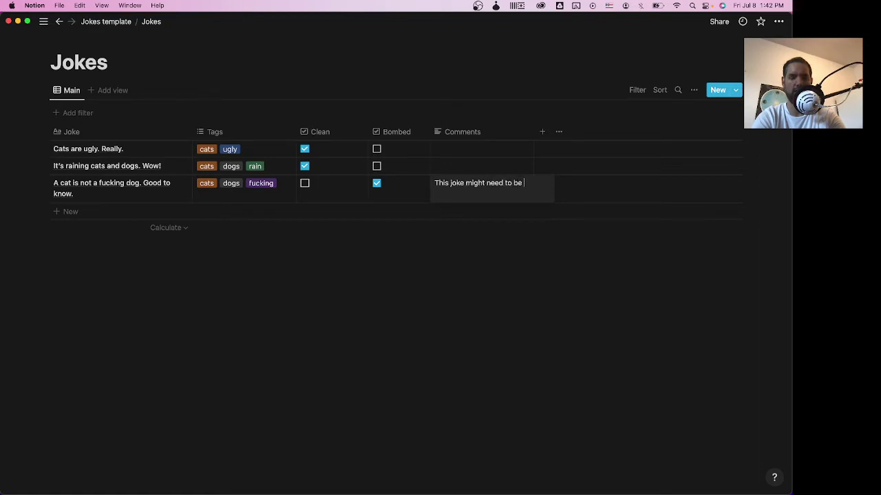
pyautogui.write('This joke might need to be rewriten')
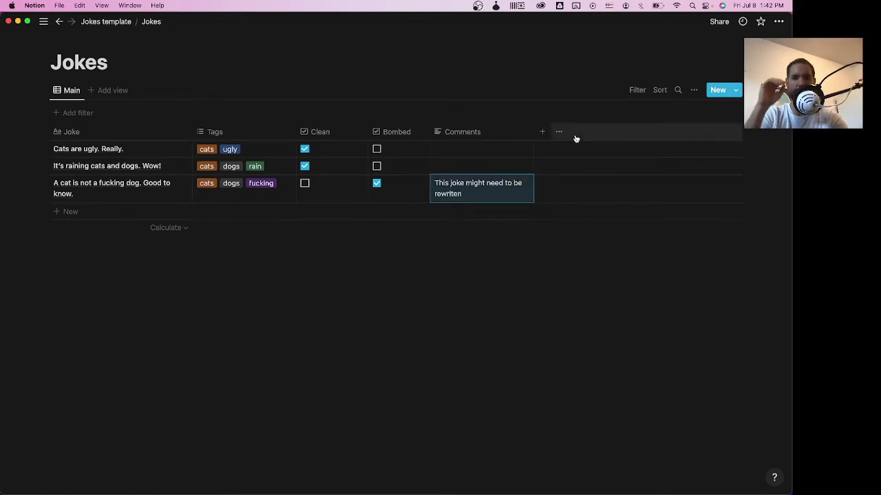
# - Add a Created time property to the Jokes table after Comments
pyautogui.click(542, 131)
pyautogui.click(624, 154)
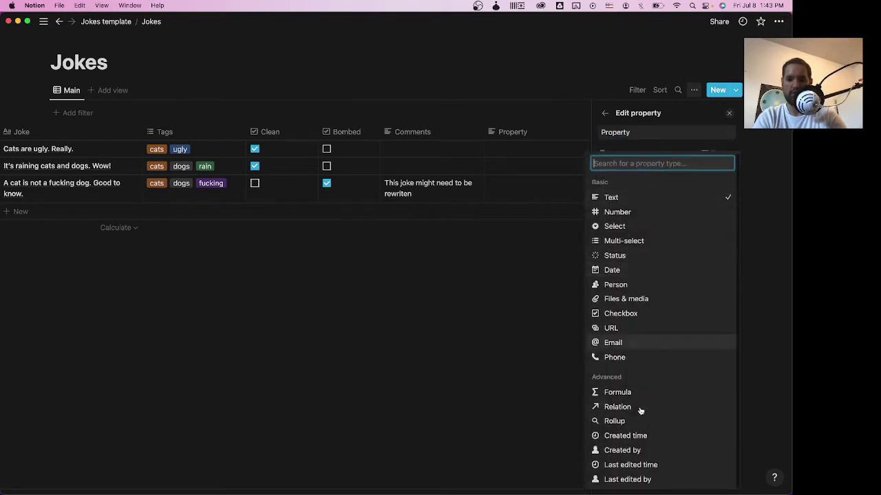
pyautogui.click(630, 437)
pyautogui.click(454, 394)
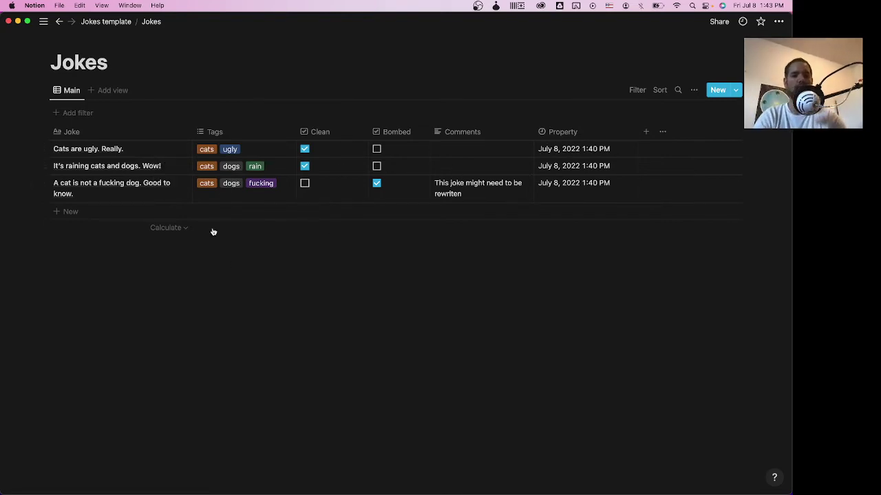
# - Try sorting the Main view by Tags in descending order and switch the sort to ascending
pyautogui.click(214, 132)
pyautogui.click(237, 201)
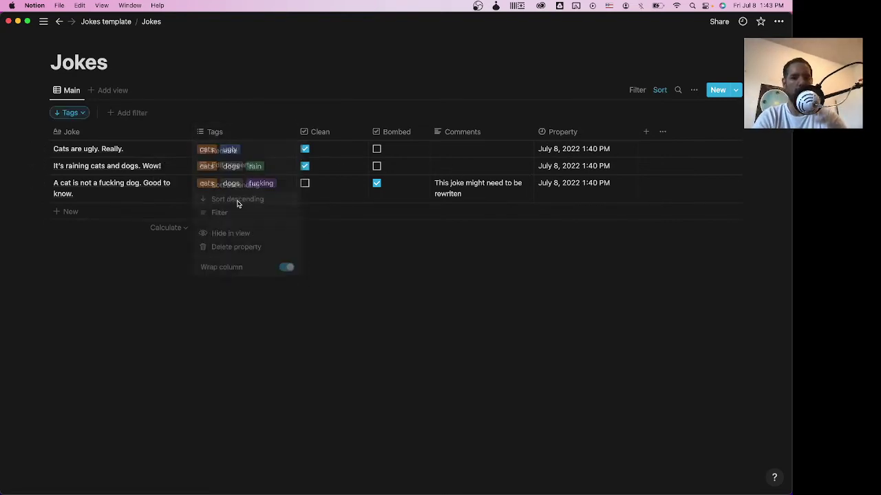
pyautogui.click(223, 131)
pyautogui.click(231, 184)
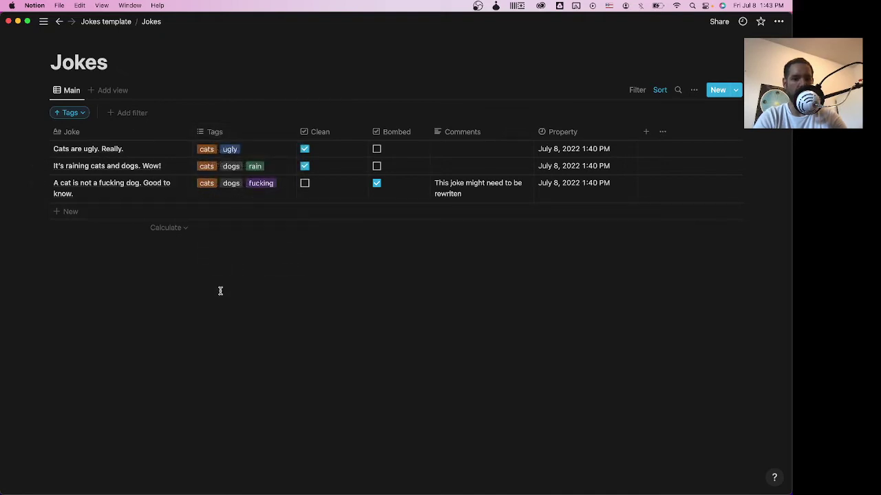
# - Add a new table view named "Clean jokes" to the Jokes database and open it
pyautogui.click(112, 91)
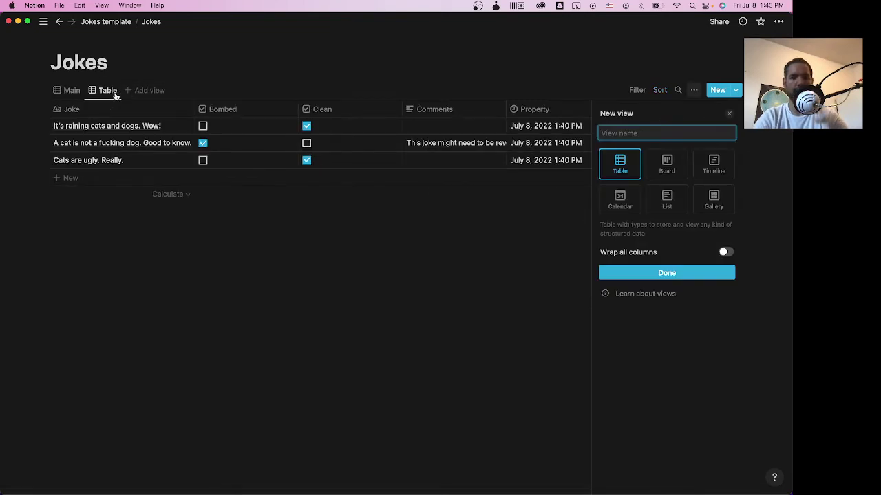
pyautogui.click(637, 140)
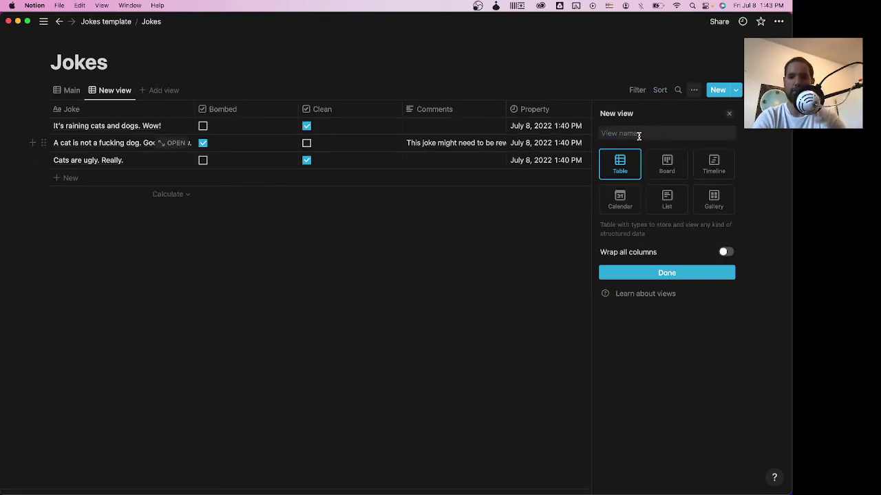
pyautogui.click(639, 135)
pyautogui.write('c')
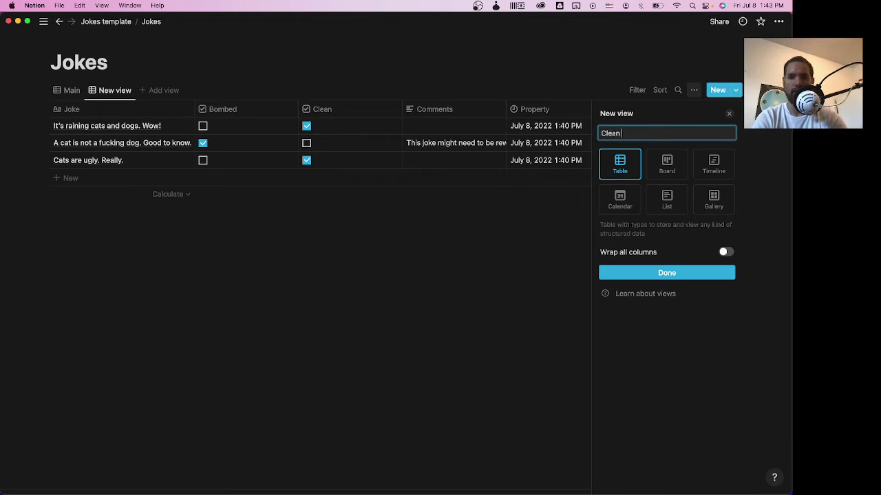
pyautogui.write('lean jokes')
pyautogui.press('Return')
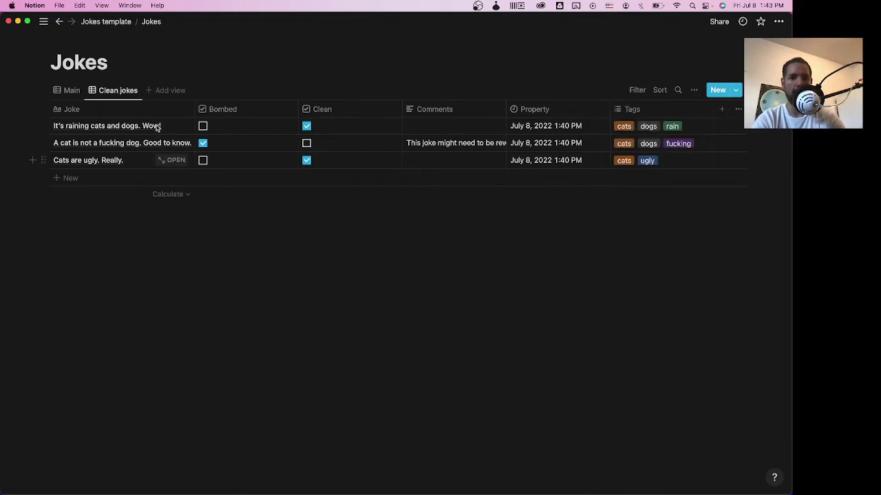
pyautogui.click(227, 238)
pyautogui.click(74, 90)
pyautogui.click(103, 91)
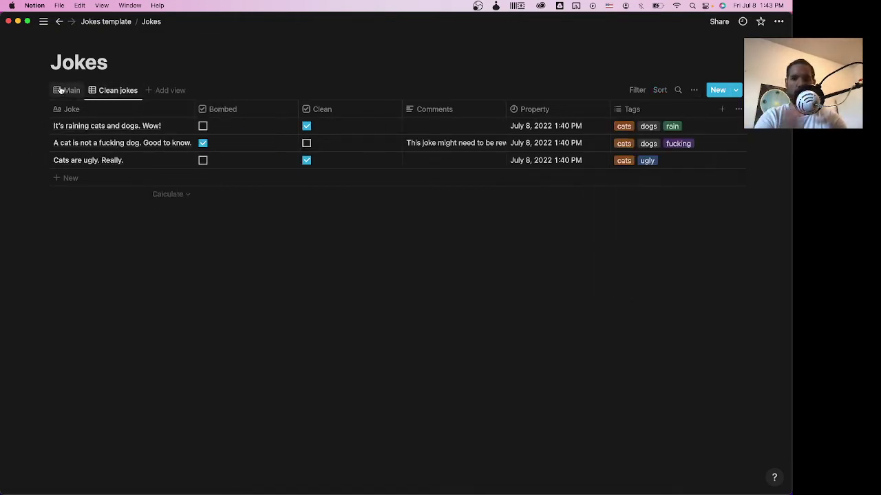
# - In the Clean jokes view, move the Tags column directly after Joke and filter to jokes with Clean checked
pyautogui.moveTo(632, 110); pyautogui.dragTo(177, 130)
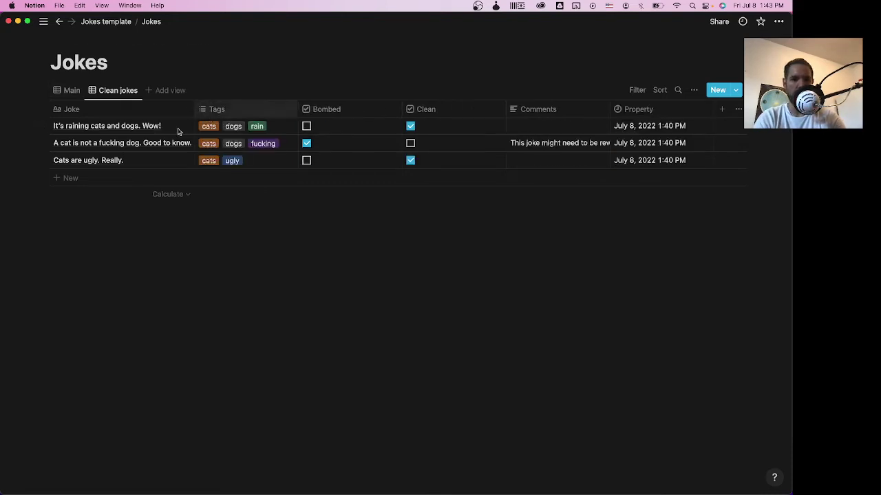
pyautogui.click(637, 93)
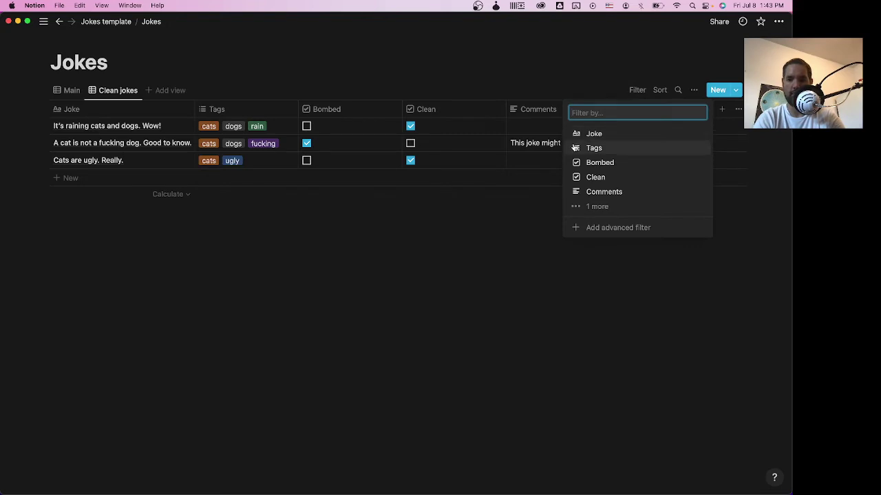
pyautogui.click(596, 178)
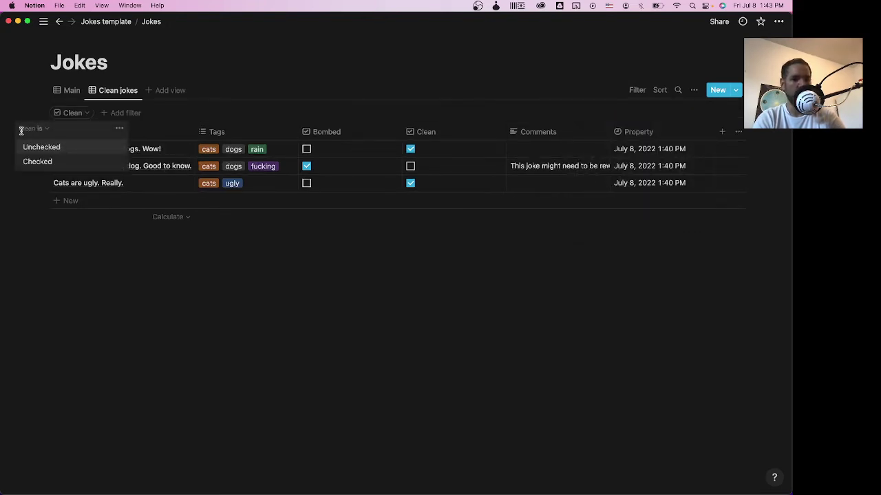
pyautogui.click(39, 161)
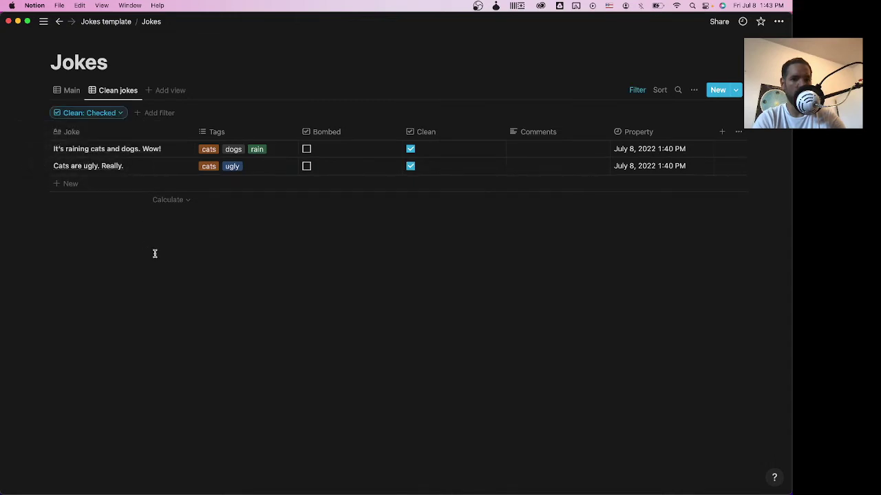
# - Compare the column order with the Main view and move Bombed after Clean in the Clean jokes view
pyautogui.click(68, 90)
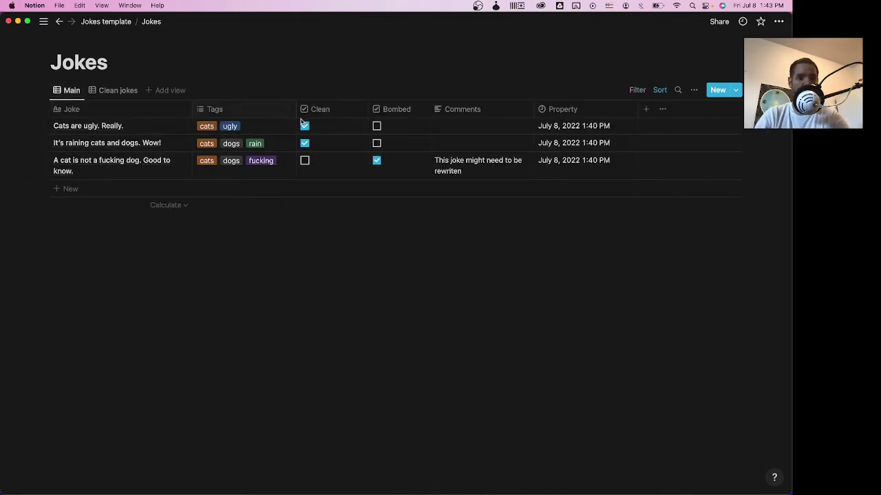
pyautogui.click(121, 90)
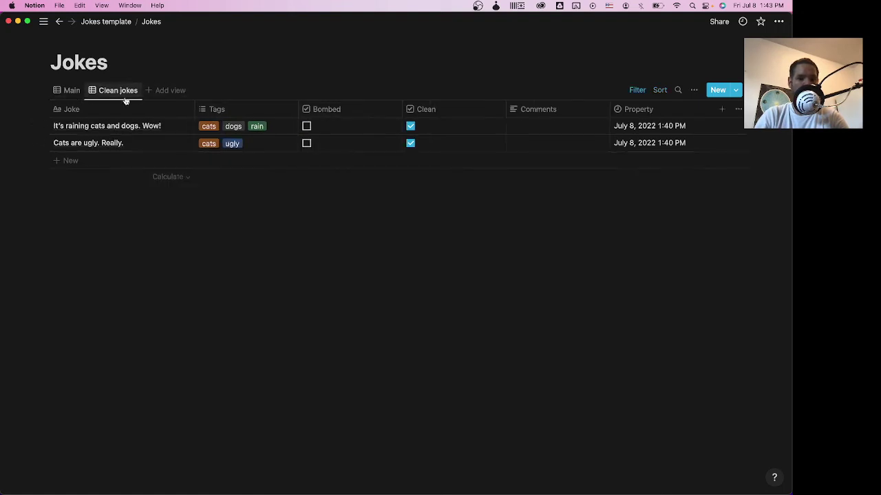
pyautogui.moveTo(334, 108); pyautogui.dragTo(482, 110)
# - Add another table view named "Bombs" to the Jokes database
pyautogui.click(172, 90)
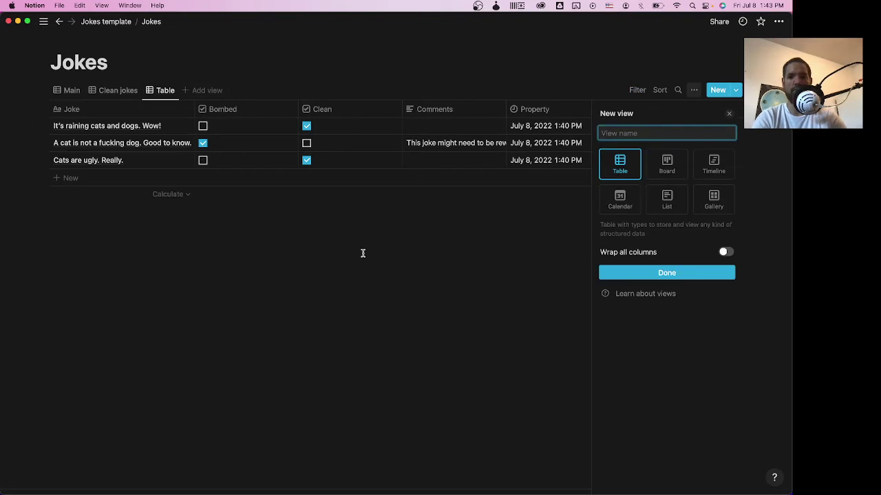
pyautogui.write('Bombs')
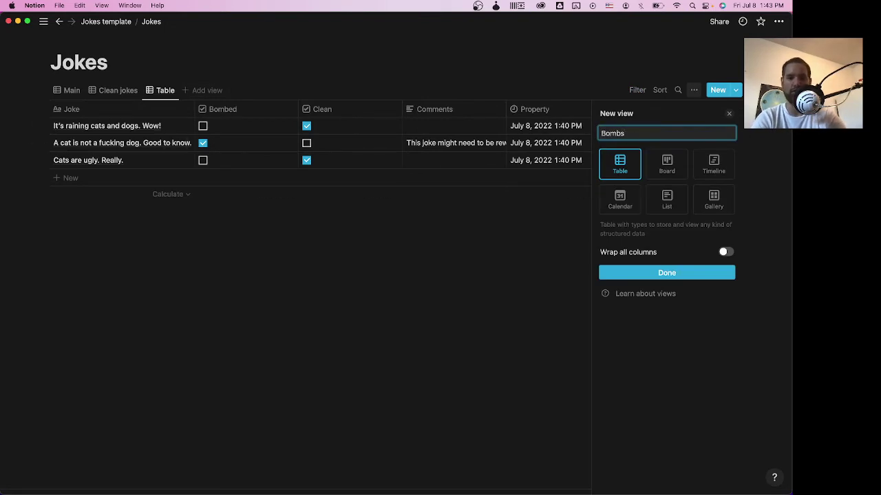
pyautogui.press('Return')
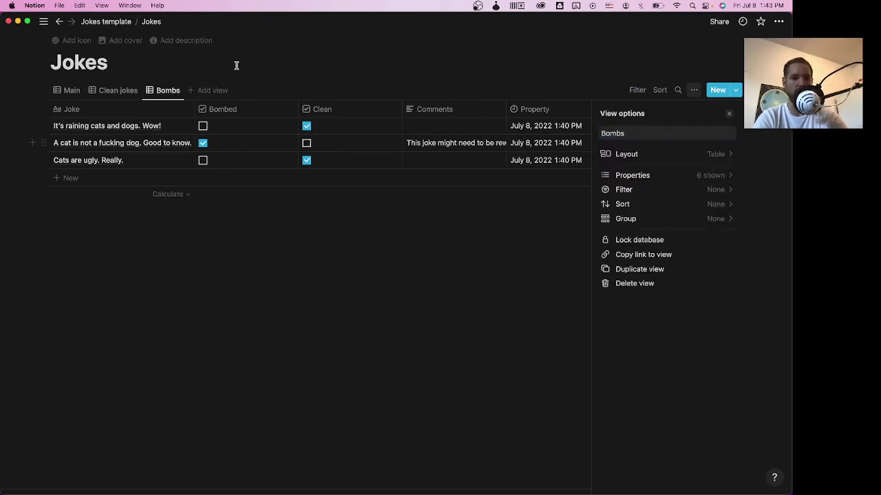
pyautogui.click(164, 90)
pyautogui.click(163, 94)
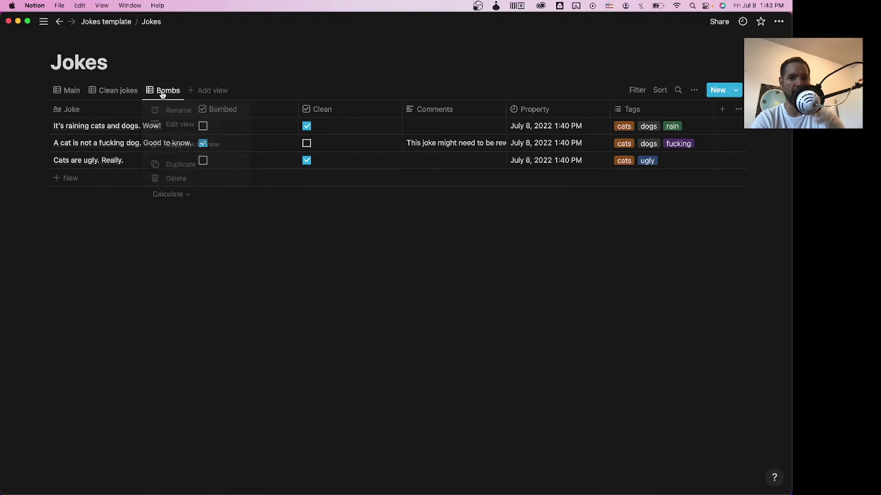
# - Filter the Bombs view to jokes with Bombed checked and widen its Joke column
pyautogui.click(636, 90)
pyautogui.click(623, 163)
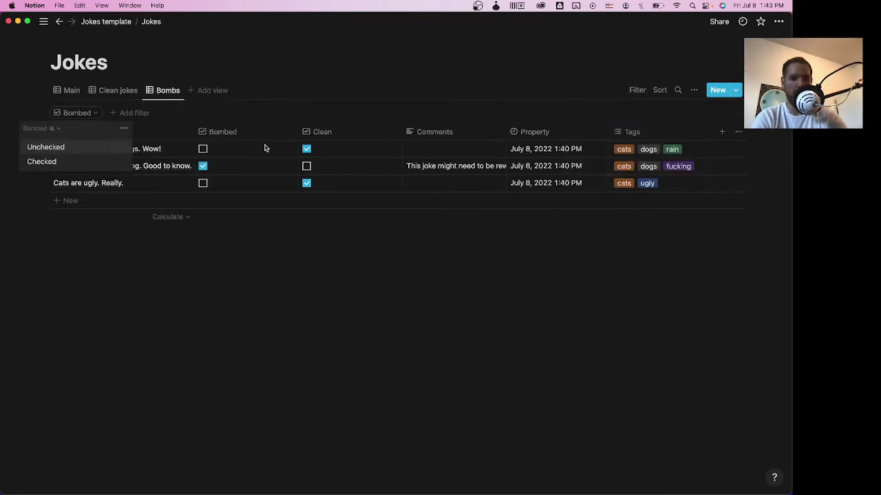
pyautogui.click(76, 164)
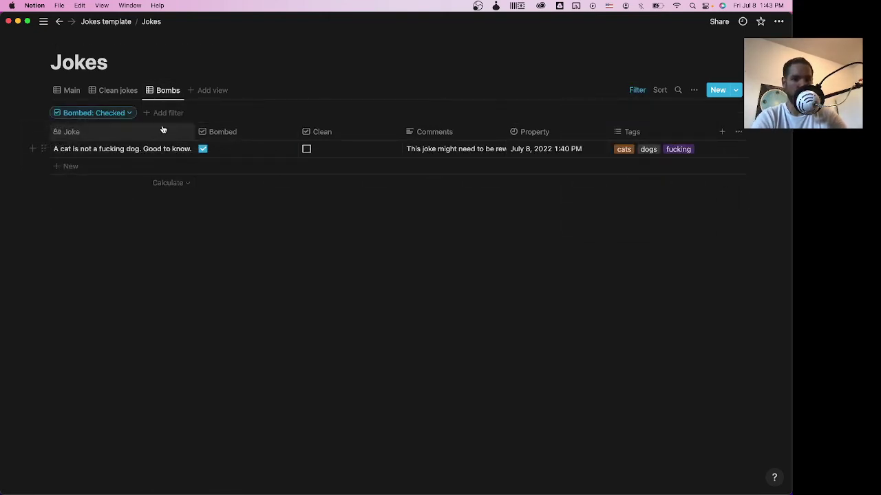
pyautogui.moveTo(195, 130); pyautogui.dragTo(278, 131)
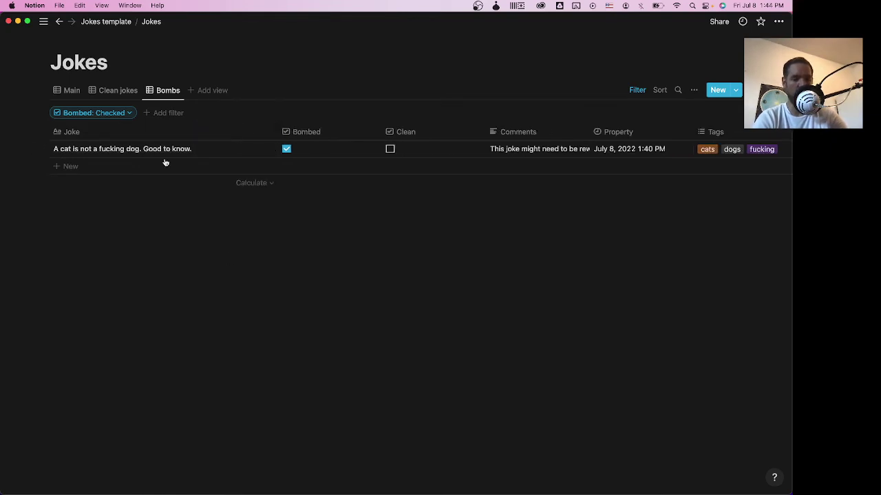
# - Add a fourth joke, "Water is good for your health.", in the Main view
pyautogui.click(71, 90)
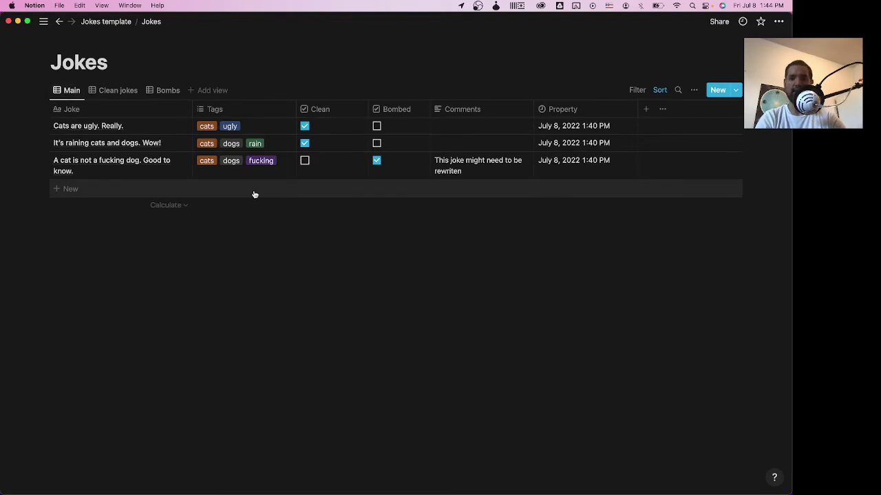
pyautogui.click(112, 190)
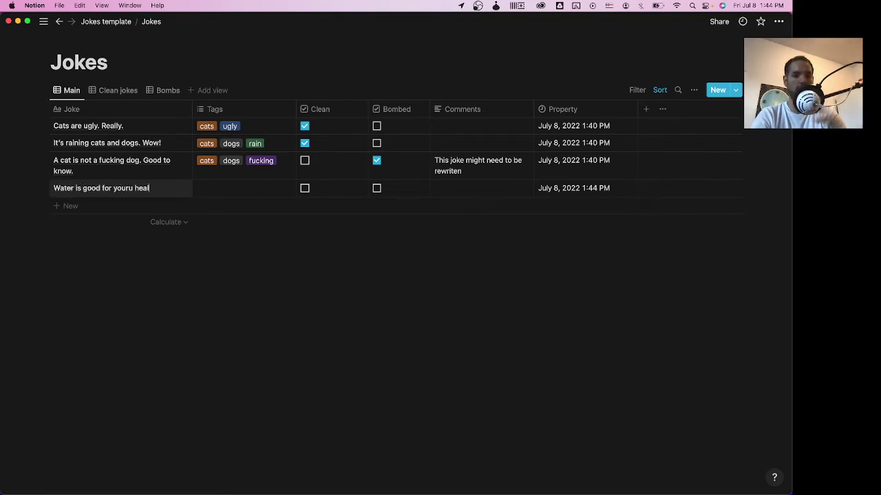
pyautogui.write('.')
pyautogui.press('Return')
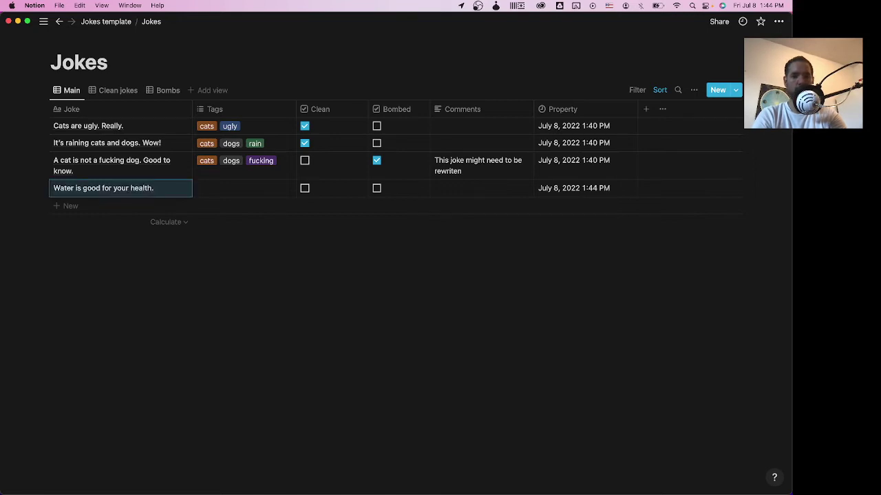
# - Tag the fourth joke with the new tags water and health
pyautogui.click(244, 188)
pyautogui.write('water')
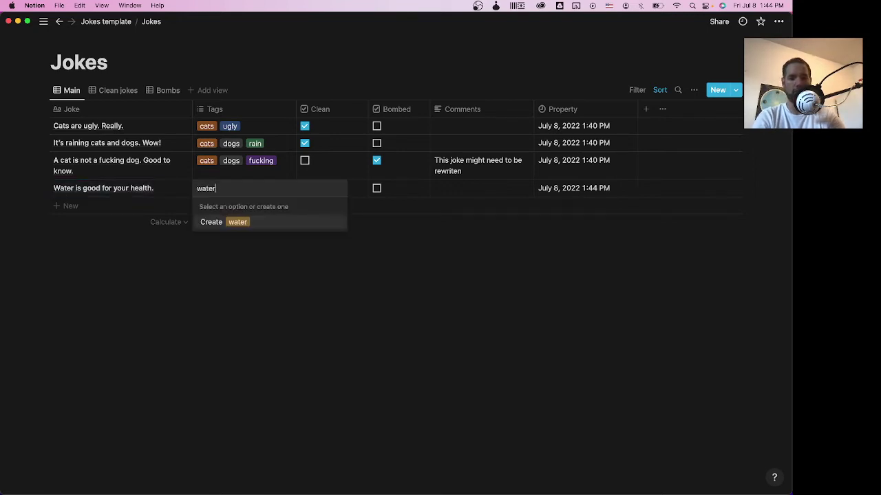
pyautogui.press('Return')
pyautogui.write('health')
pyautogui.press('Return')
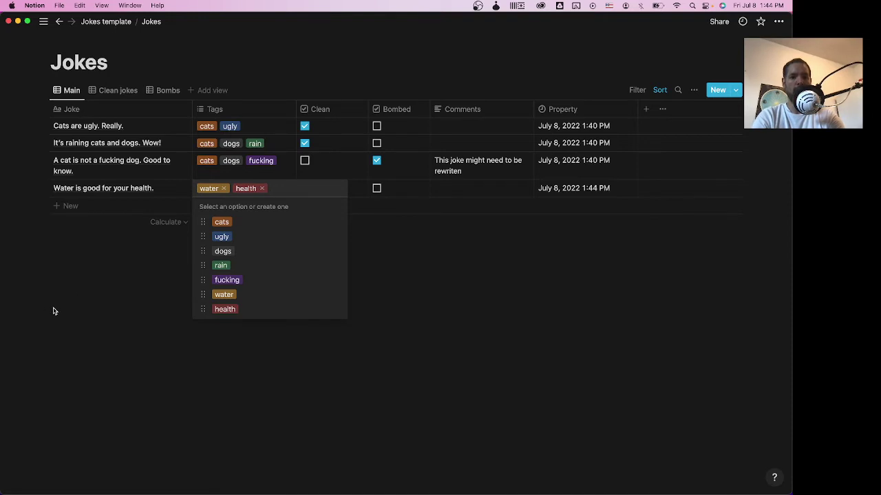
pyautogui.press('Escape')
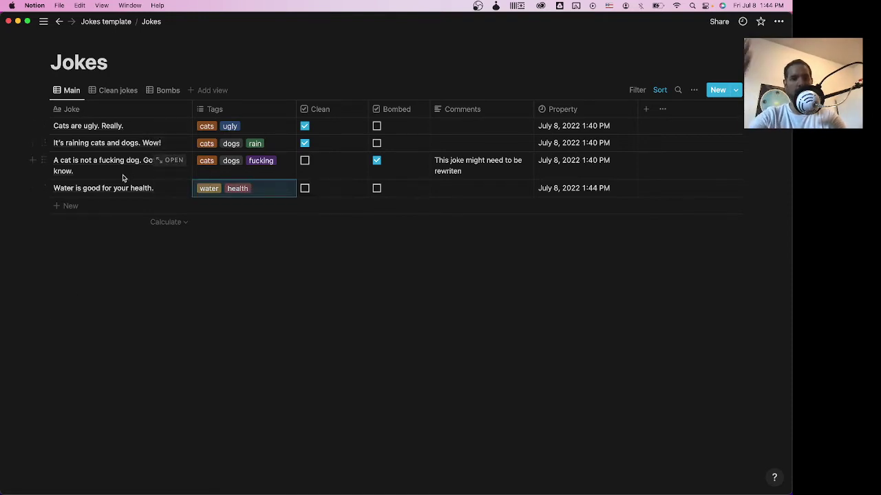
# - Set the Joke column calculation to Count not empty and sort the Main view by Tags ascending
pyautogui.click(175, 222)
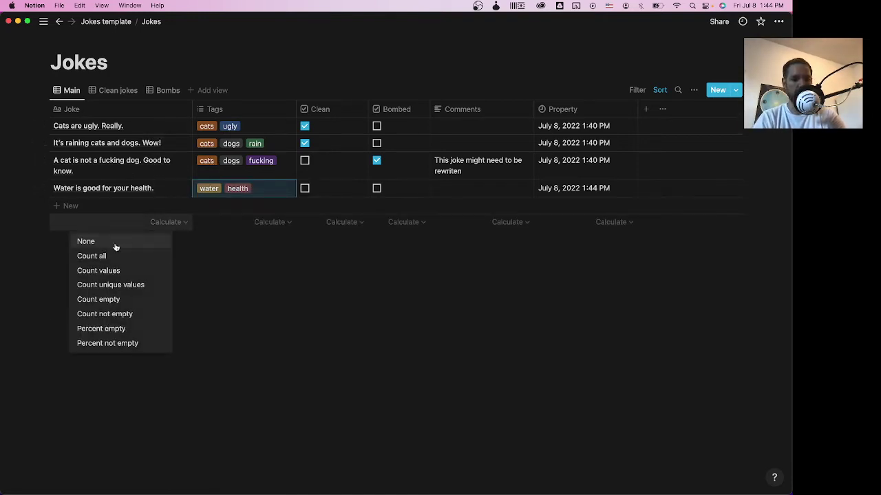
pyautogui.click(103, 314)
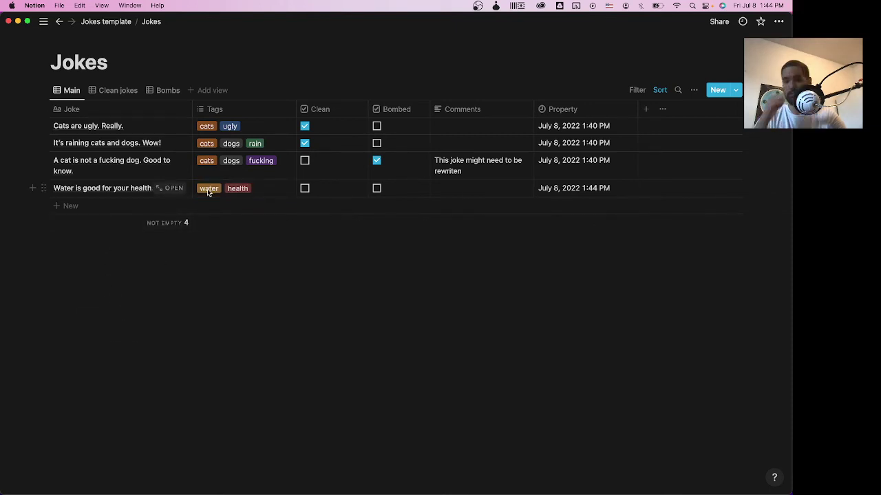
pyautogui.click(230, 108)
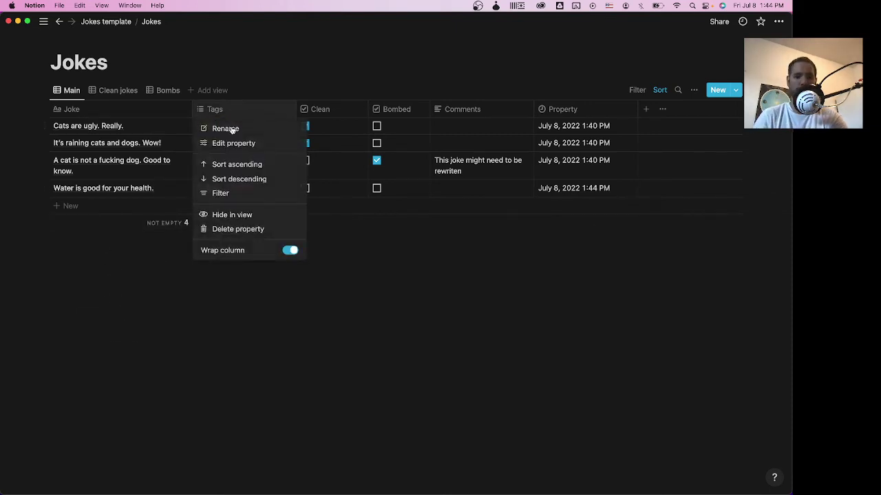
pyautogui.click(250, 165)
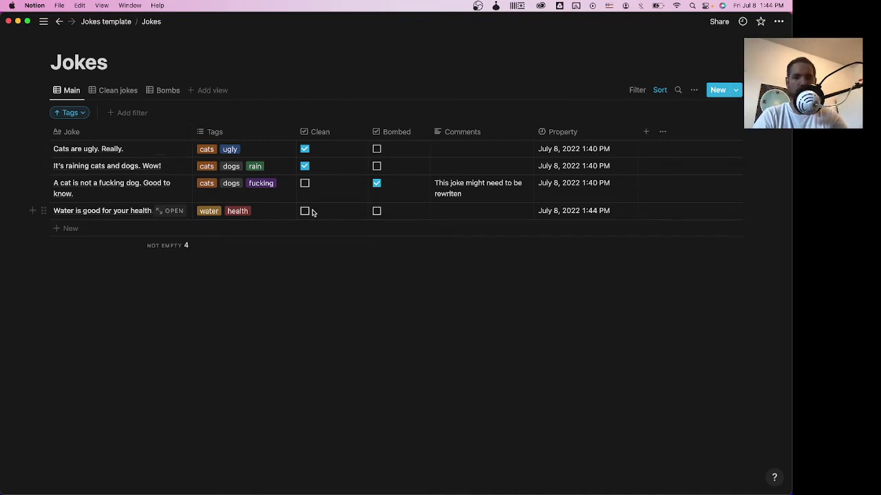
# - Mark the water joke as Clean and Bombed and check the Bombs and Clean jokes views for it
pyautogui.click(376, 213)
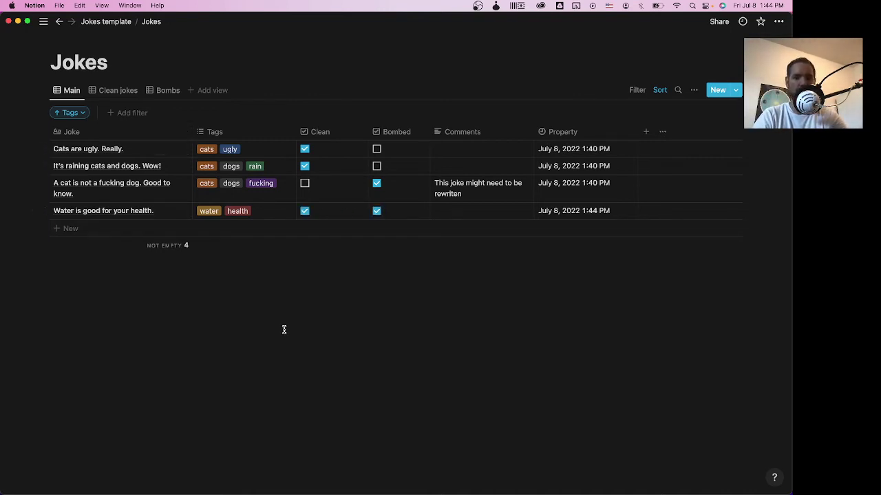
pyautogui.click(157, 90)
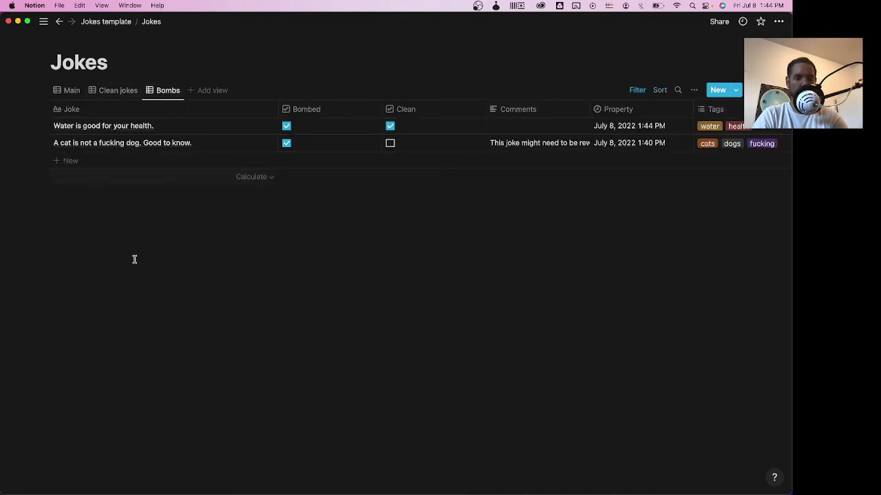
pyautogui.click(117, 93)
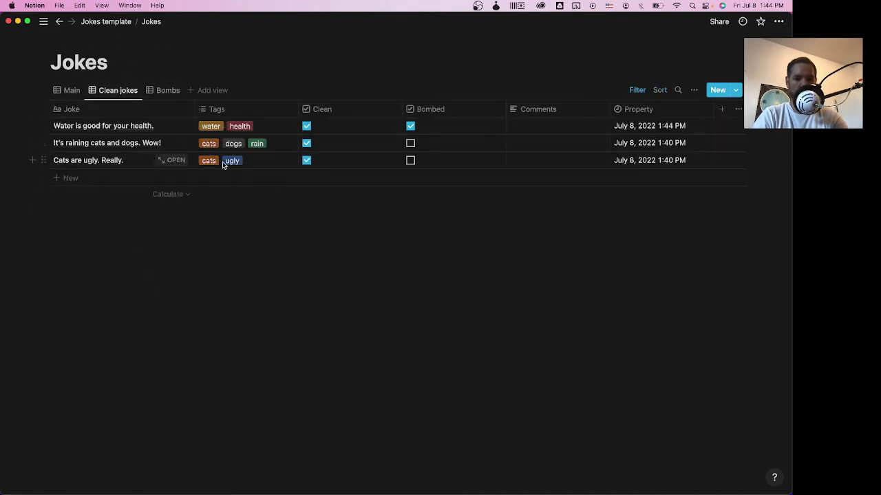
# - Check the jokes in the Bombs view, reload the database page, and return to the Main view
pyautogui.click(164, 90)
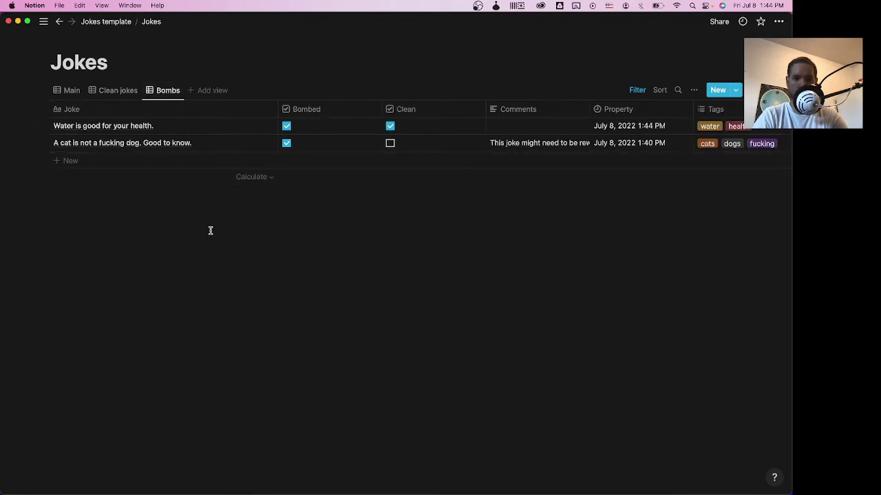
pyautogui.press('super+r')
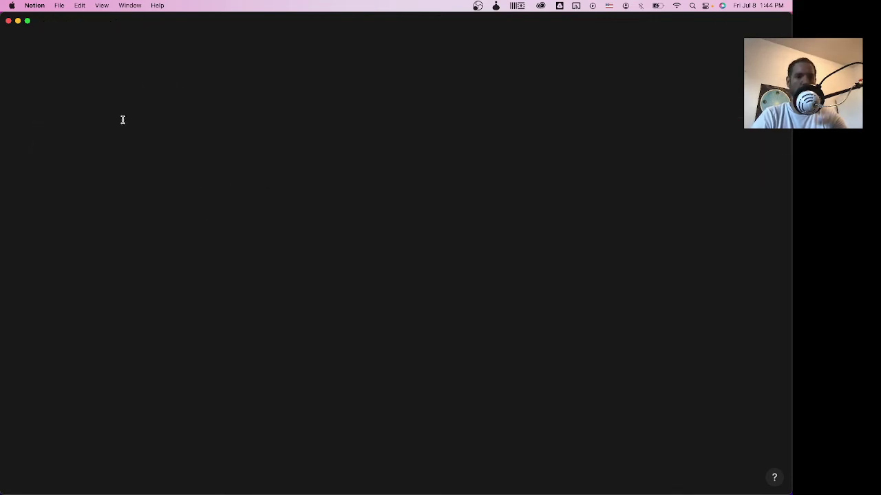
pyautogui.click(102, 89)
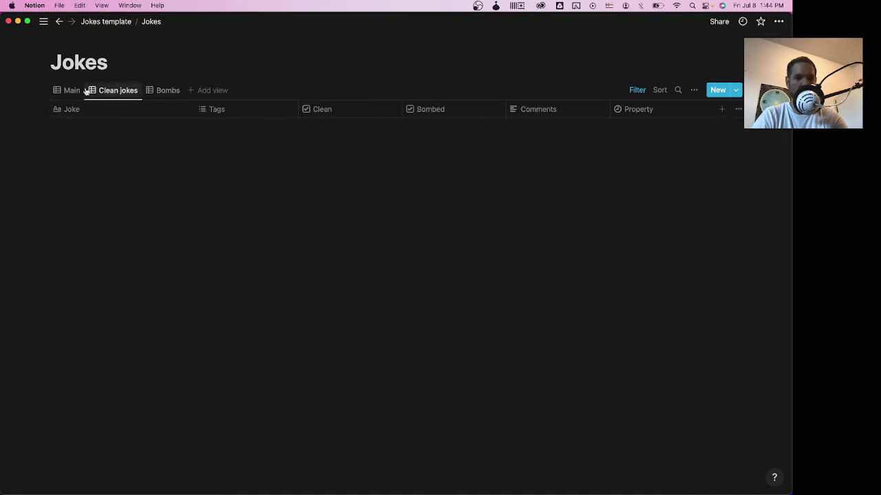
pyautogui.click(67, 90)
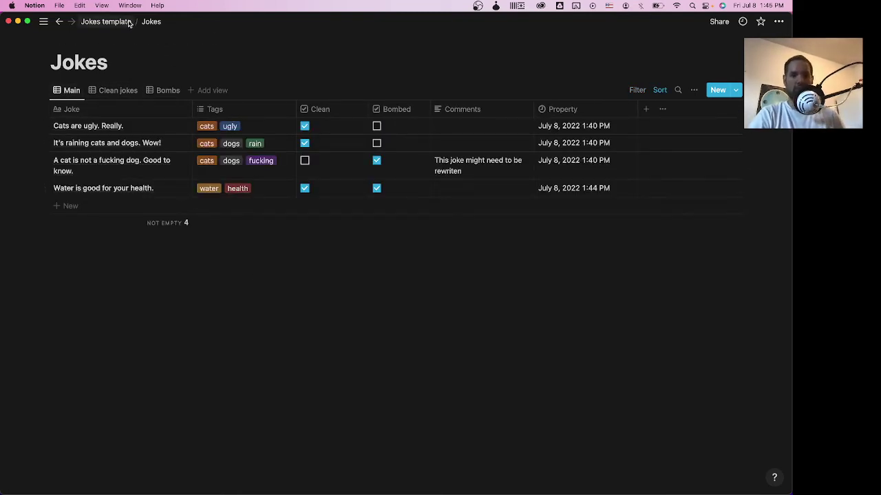
# - Give the Jokes database a bomb emoji icon on the Jokes template page, and reopen the database
pyautogui.click(105, 21)
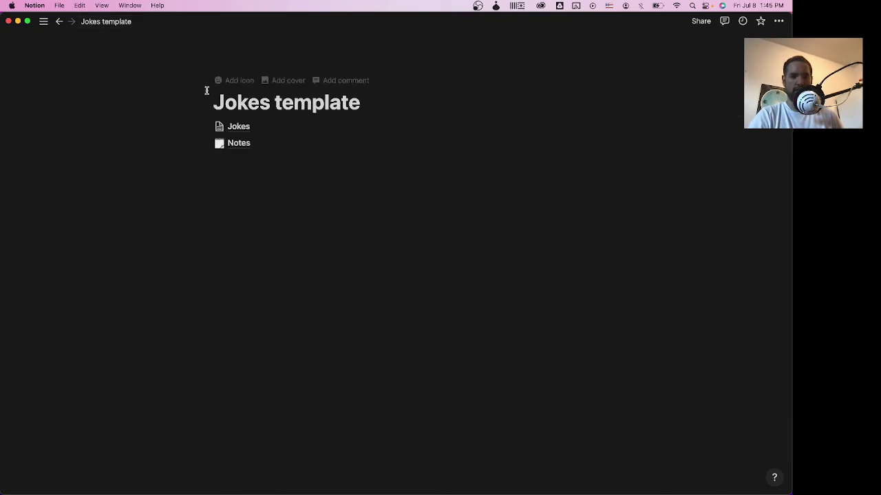
pyautogui.click(220, 127)
pyautogui.write('bomb')
pyautogui.click(125, 191)
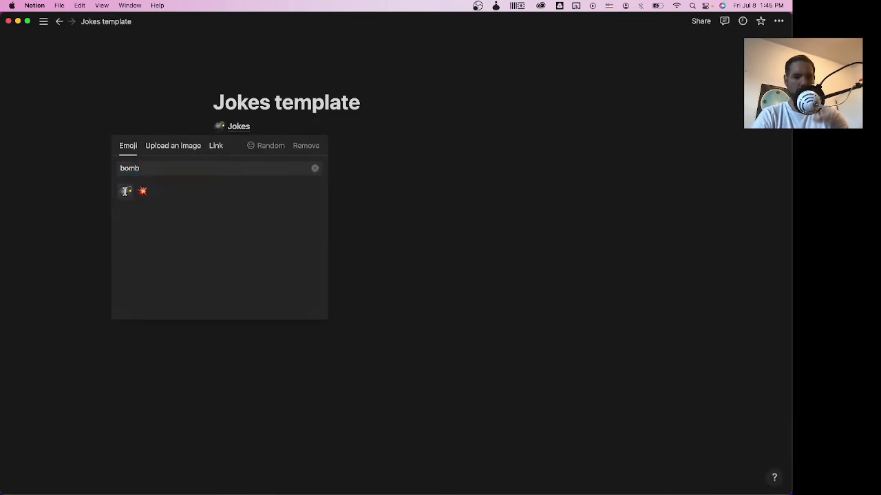
pyautogui.click(307, 226)
pyautogui.click(387, 100)
pyautogui.press('Return')
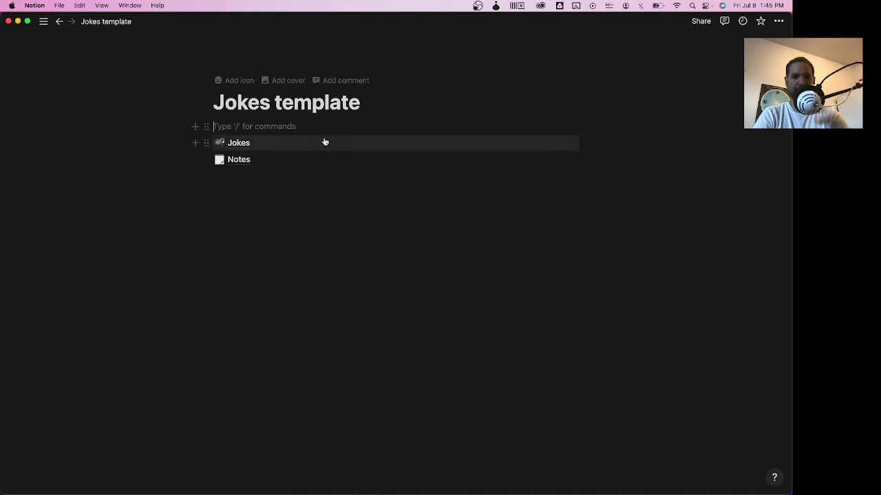
pyautogui.click(237, 142)
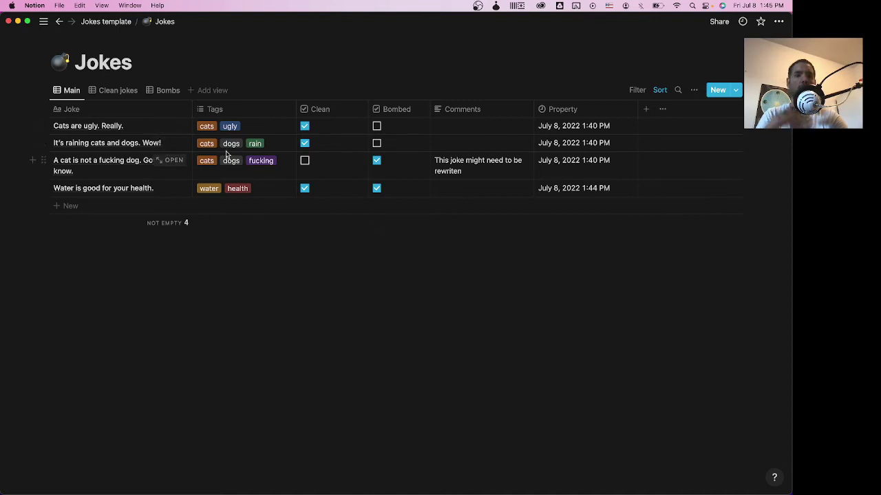
# - Switch the Bombs view to the Board layout and look through its tag columns
pyautogui.click(163, 91)
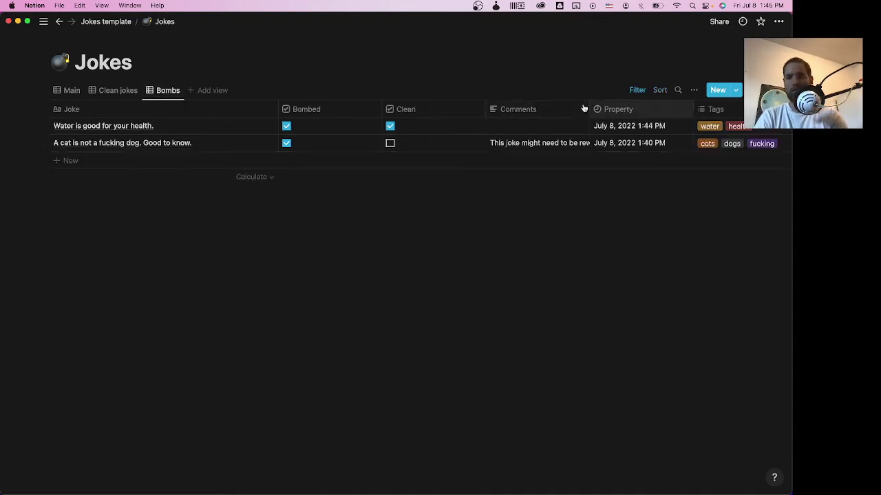
pyautogui.click(691, 91)
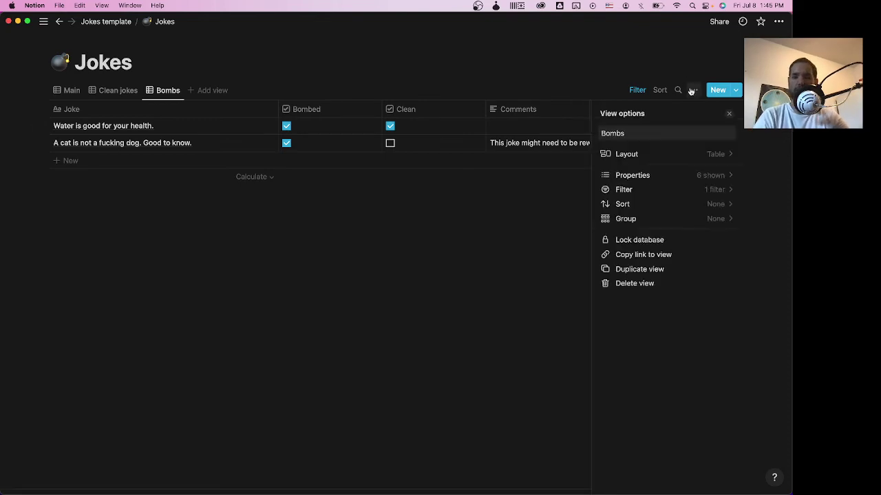
pyautogui.click(647, 154)
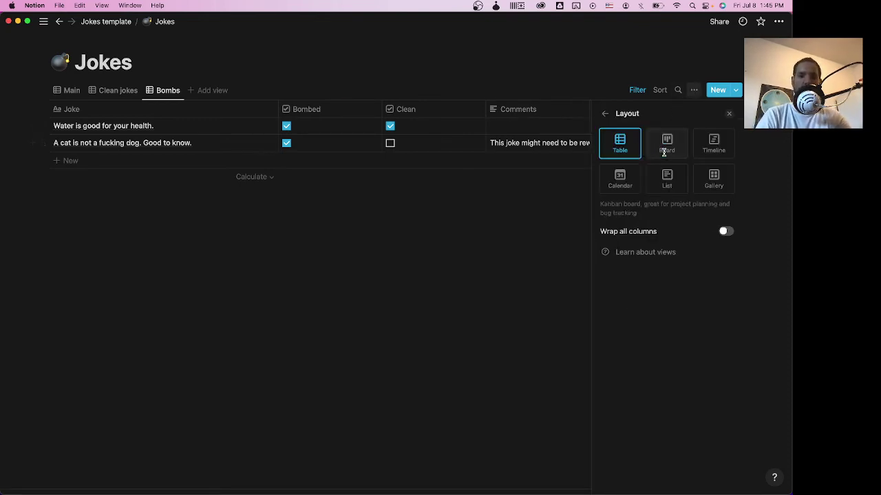
pyautogui.click(665, 148)
pyautogui.click(432, 233)
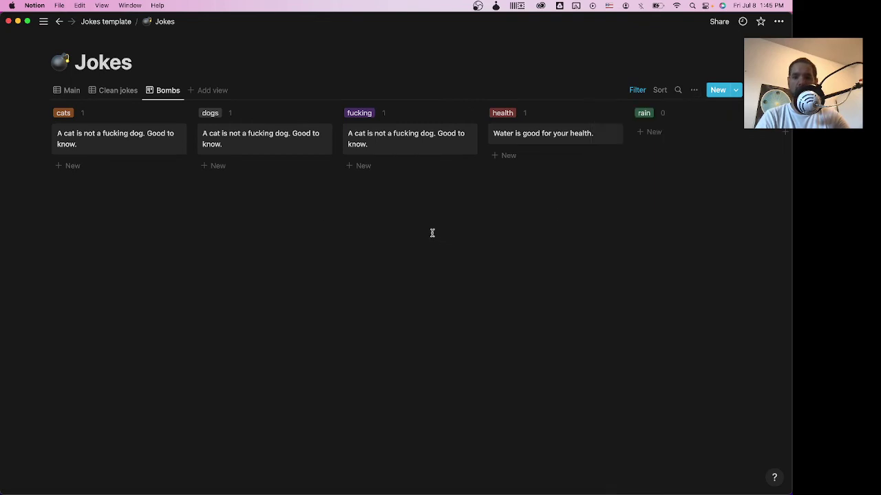
pyautogui.hscroll(10, 320, 214)
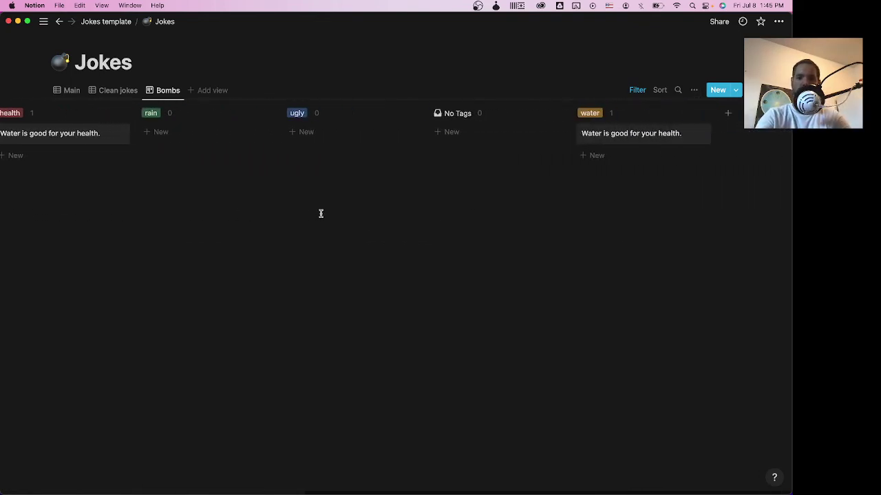
pyautogui.hscroll(-10, 389, 205)
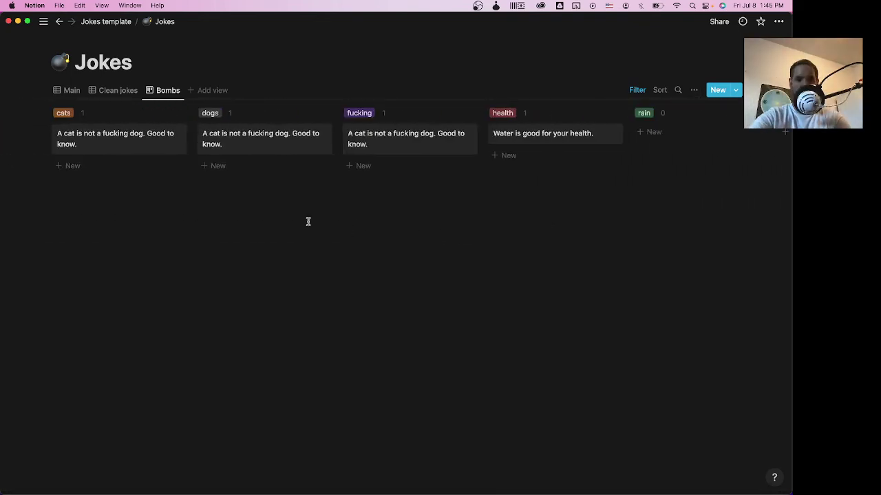
pyautogui.hscroll(8, 248, 232)
pyautogui.hscroll(-8, 247, 231)
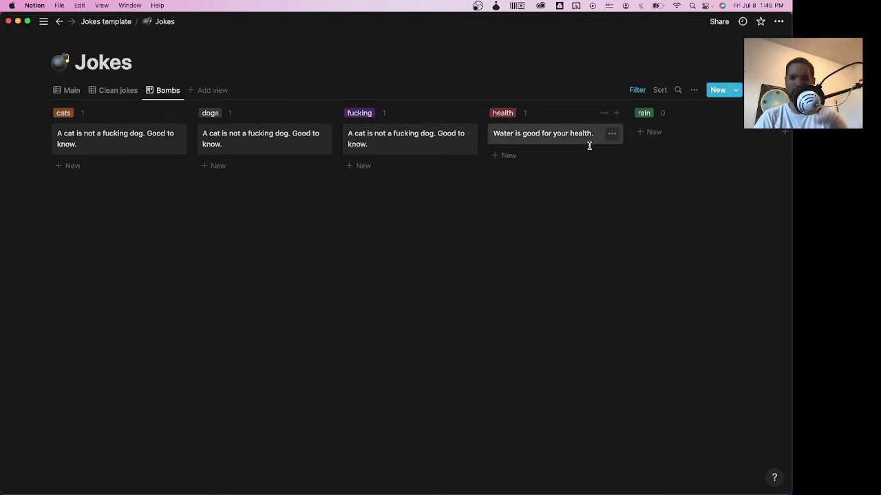
# - Set the Bombs view's layout back to Table
pyautogui.click(693, 90)
pyautogui.click(686, 155)
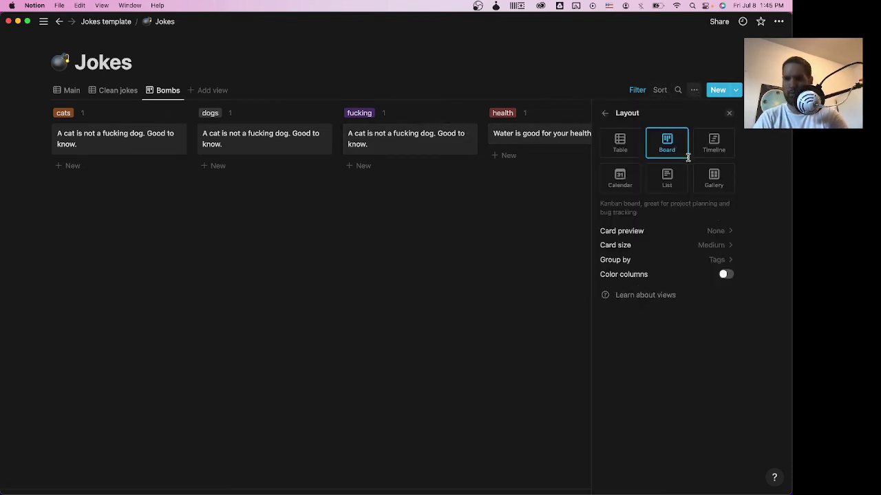
pyautogui.click(619, 143)
# - Switch the Main view to the Board layout and look through the jokes grouped by tag
pyautogui.click(67, 90)
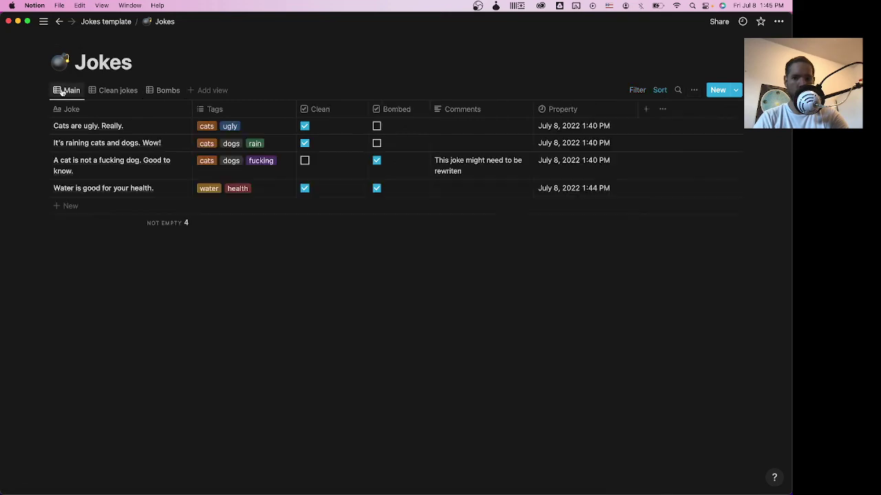
pyautogui.click(693, 90)
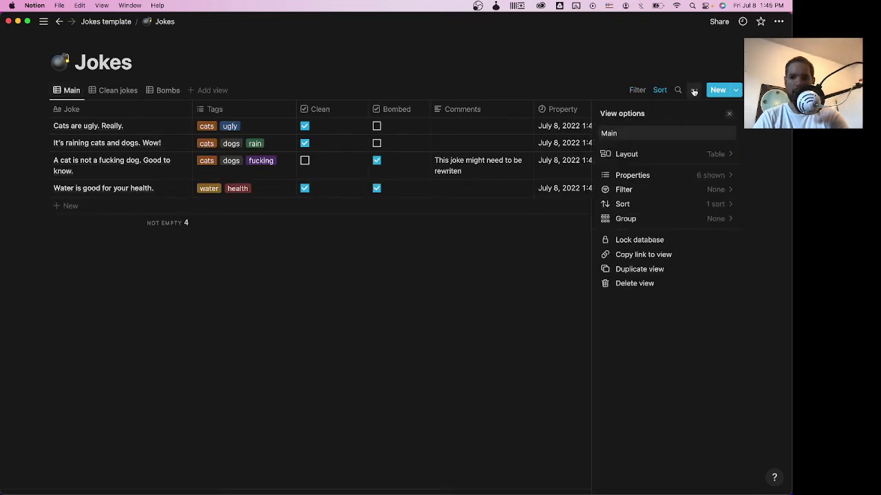
pyautogui.click(671, 153)
pyautogui.click(664, 153)
pyautogui.click(336, 268)
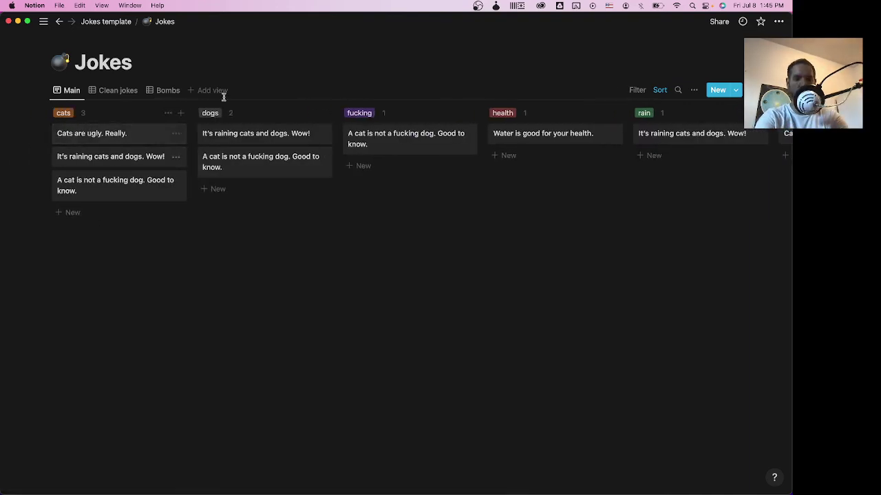
pyautogui.hscroll(5, 404, 163)
pyautogui.hscroll(-5, 404, 163)
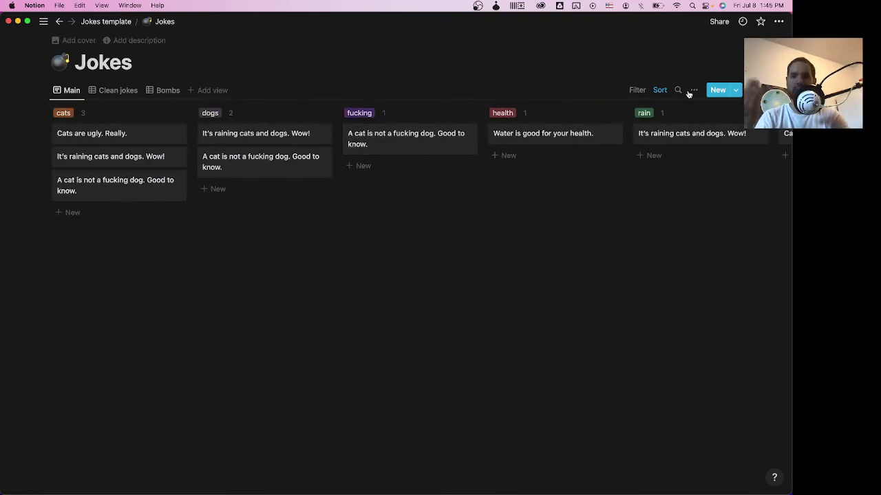
# - Change the Main view to the Timeline layout and look along its dates
pyautogui.click(694, 90)
pyautogui.click(662, 151)
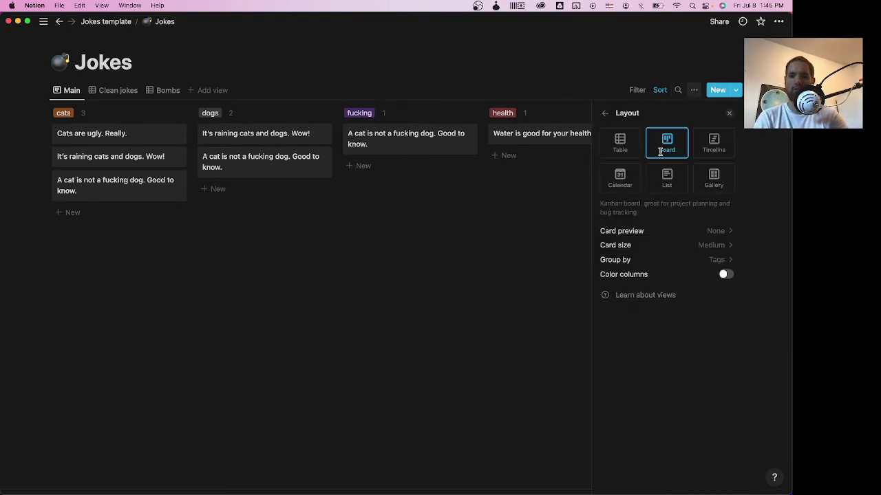
pyautogui.click(705, 145)
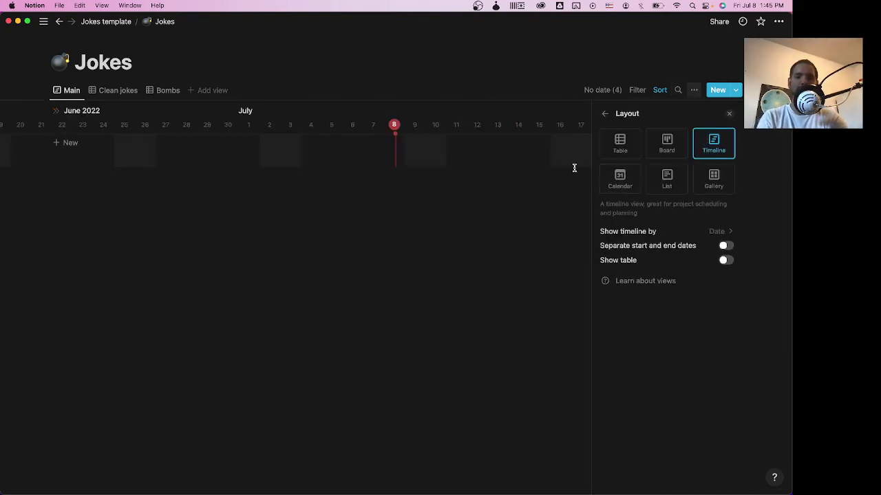
pyautogui.click(483, 216)
pyautogui.hscroll(2, 482, 216)
pyautogui.hscroll(-4, 482, 216)
pyautogui.hscroll(2, 482, 216)
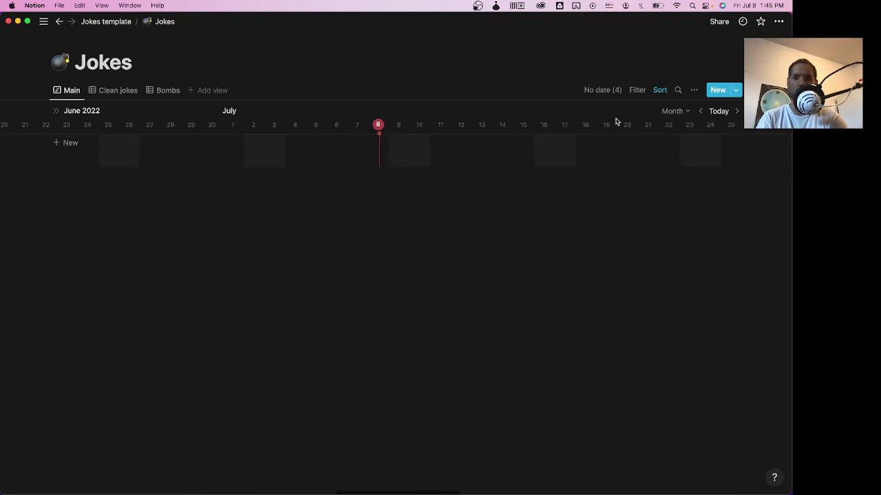
# - Change the Main view to the List layout
pyautogui.click(693, 90)
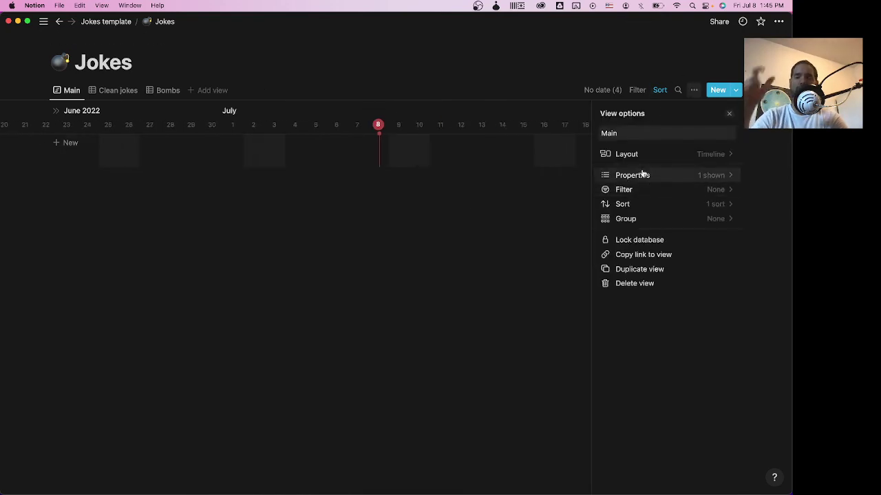
pyautogui.click(644, 156)
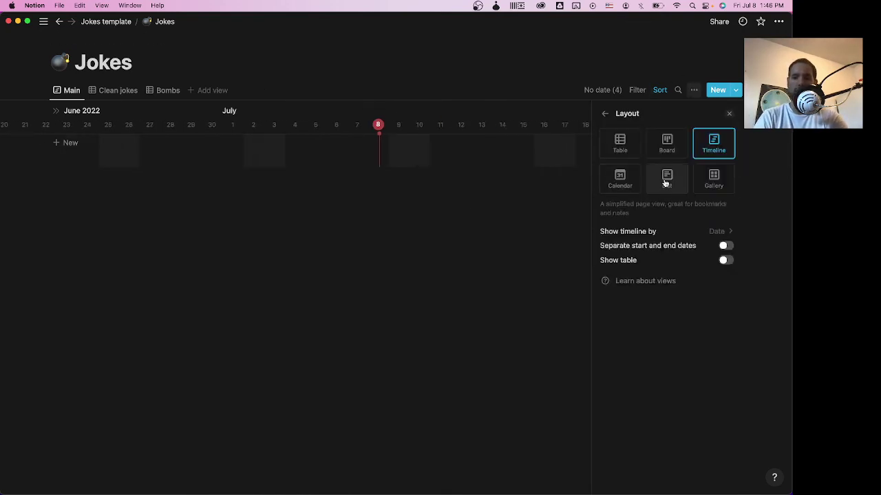
pyautogui.click(666, 179)
pyautogui.click(336, 241)
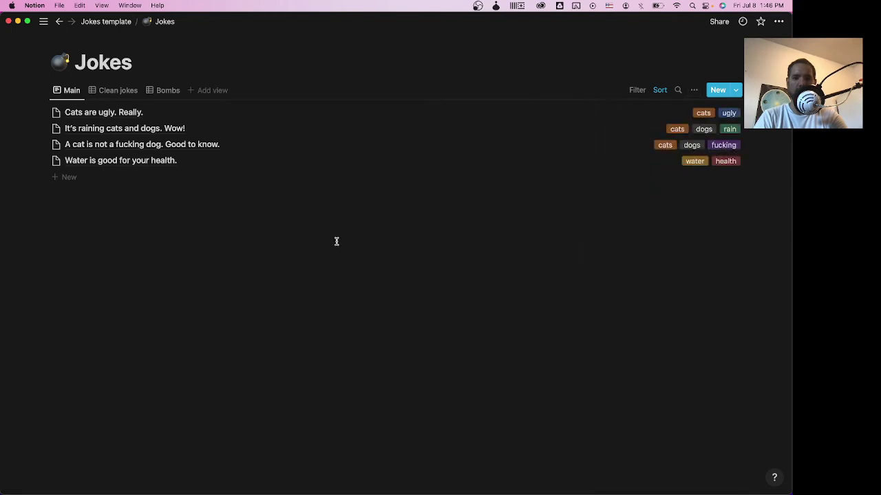
# - Change the Main view to the Gallery layout and look at the first joke's card
pyautogui.click(688, 91)
pyautogui.click(678, 153)
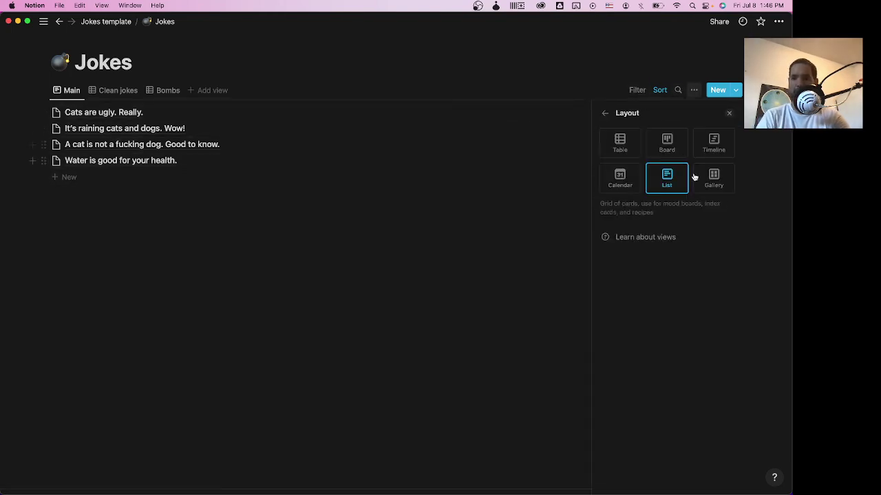
pyautogui.click(692, 180)
pyautogui.click(312, 357)
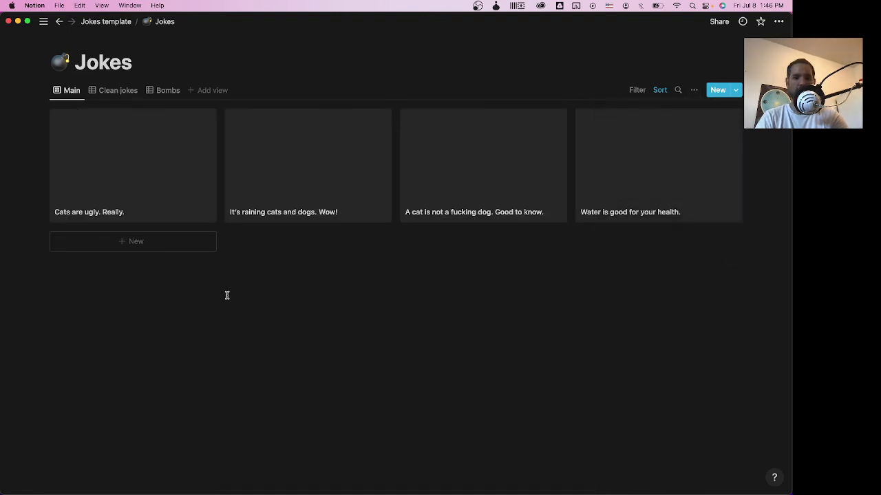
pyautogui.click(95, 184)
pyautogui.click(79, 350)
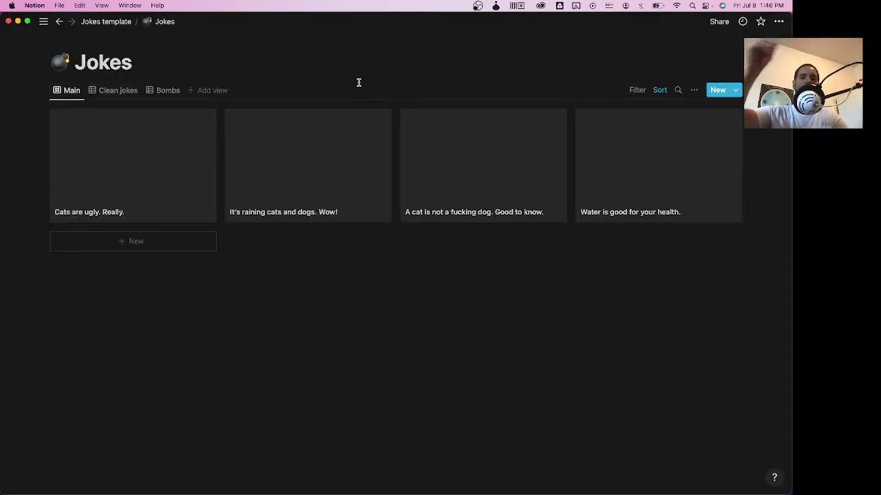
# - Set the Main view's layout back to Table
pyautogui.click(693, 90)
pyautogui.click(664, 152)
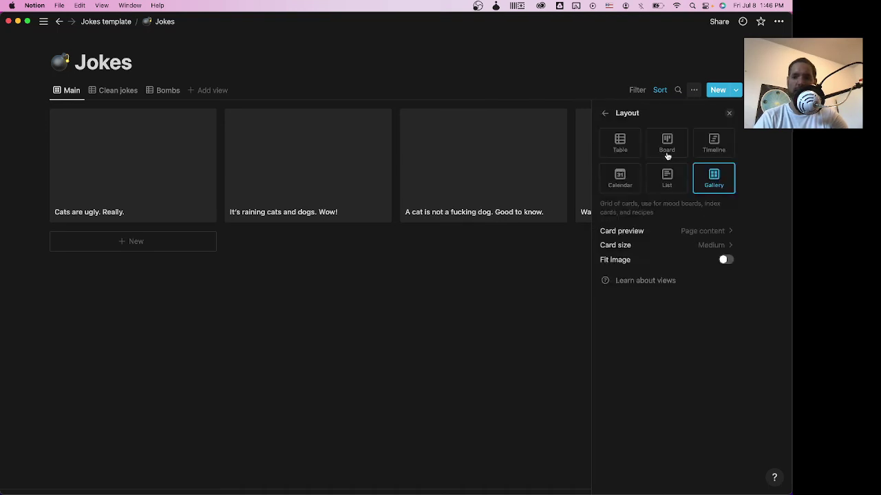
pyautogui.click(619, 145)
pyautogui.click(307, 319)
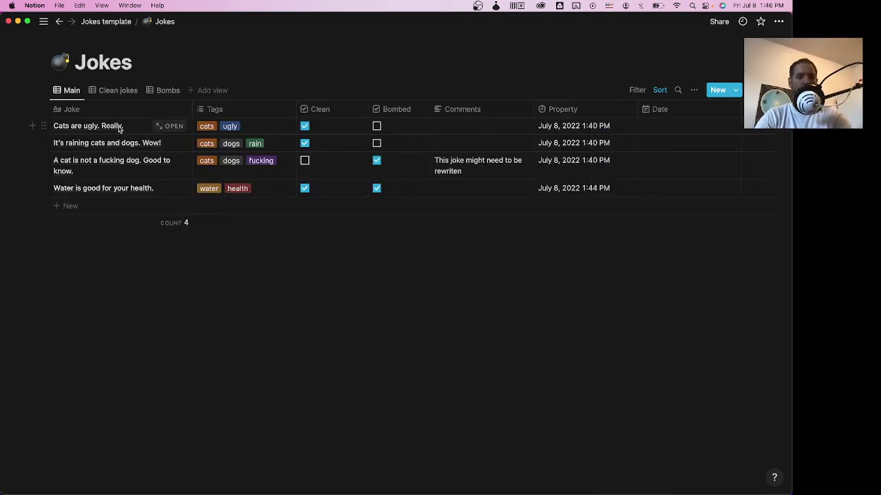
# - Open the "Cats are ugly. Really." joke as a page and write "And that's why I'm a cat." in its body
pyautogui.click(165, 126)
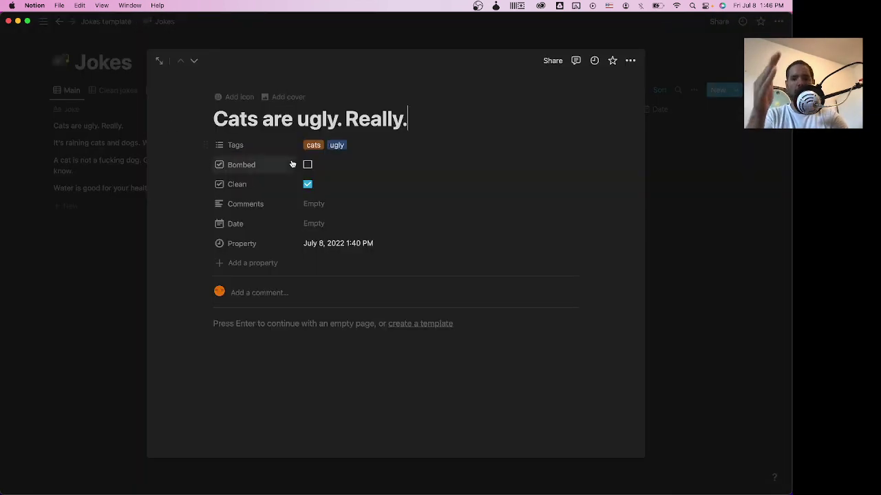
pyautogui.click(312, 385)
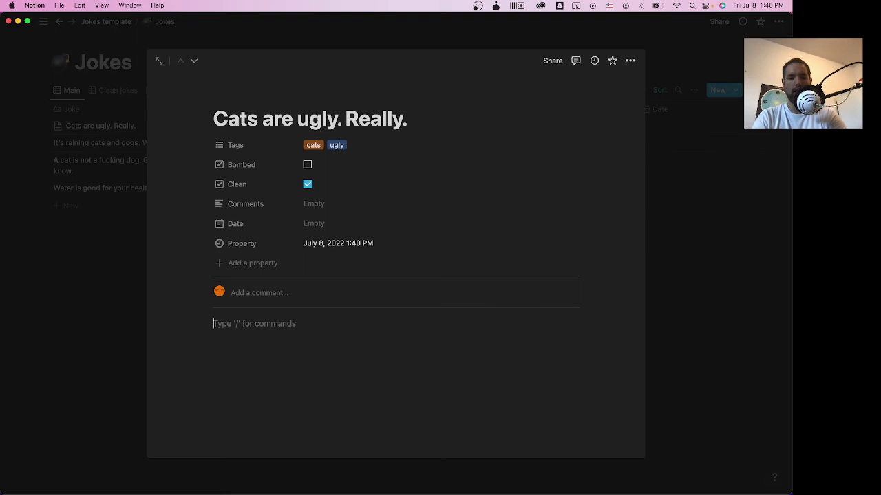
pyautogui.write('T')
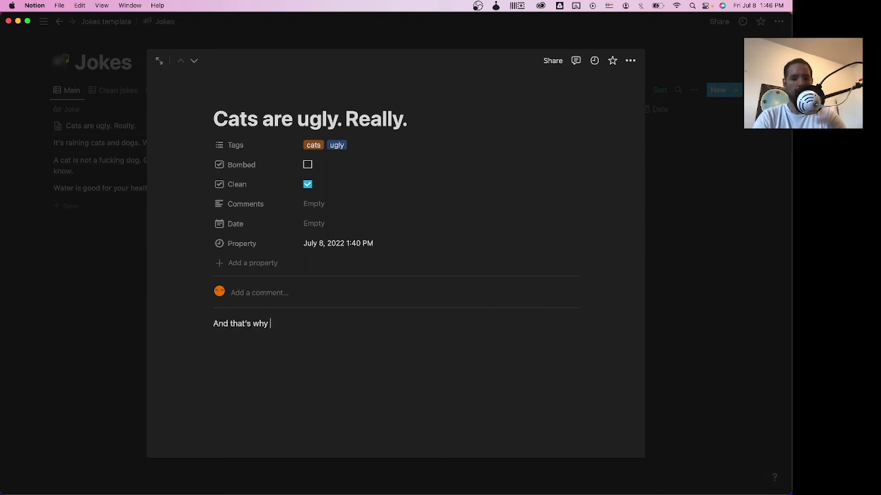
pyautogui.press('Return')
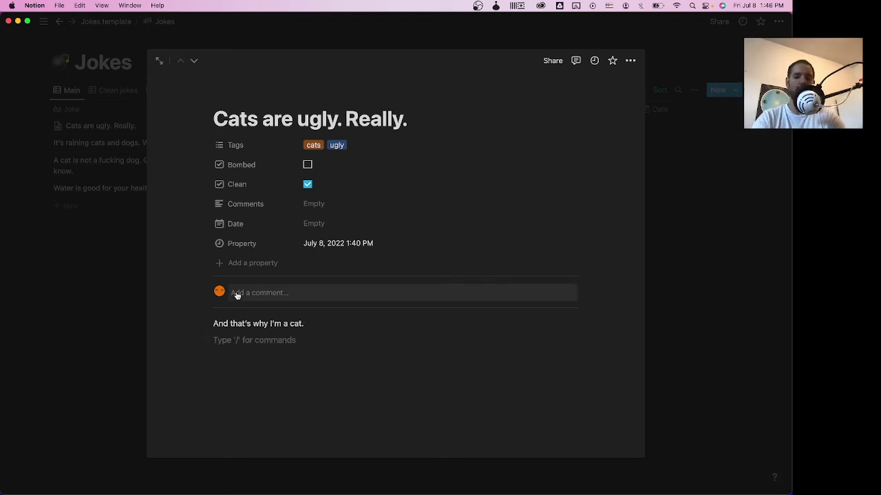
# - Give the "Cats are ugly. Really." joke page a cat emoji icon and return to the Jokes table
pyautogui.click(77, 294)
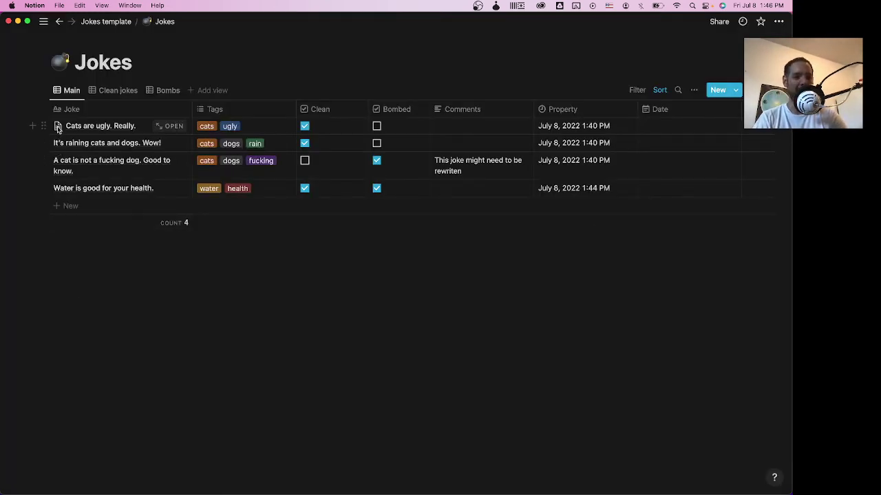
pyautogui.click(166, 125)
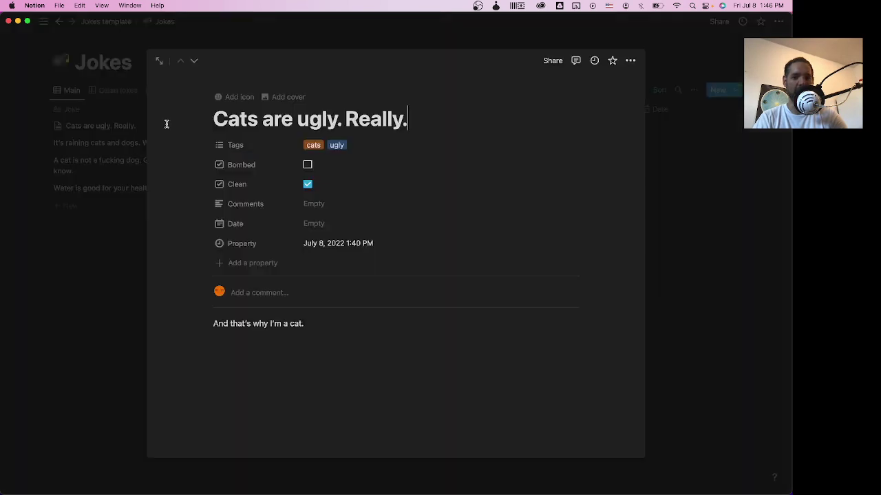
pyautogui.click(230, 96)
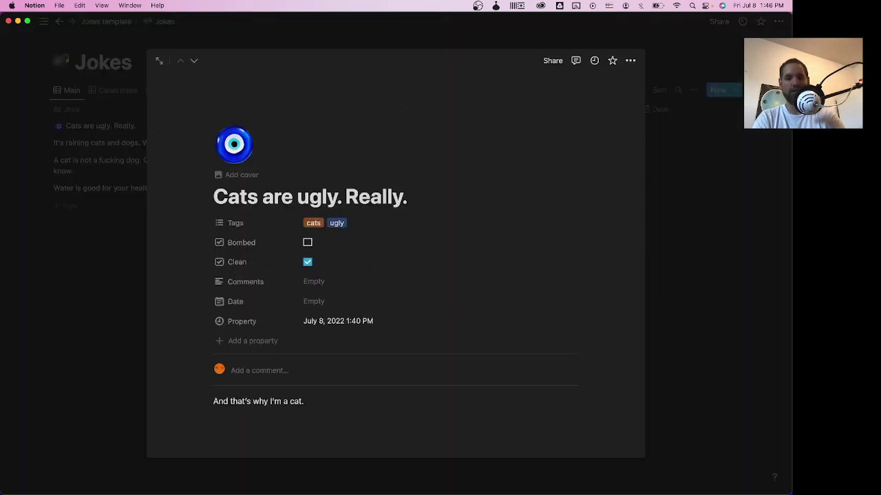
pyautogui.click(234, 144)
pyautogui.write('cat')
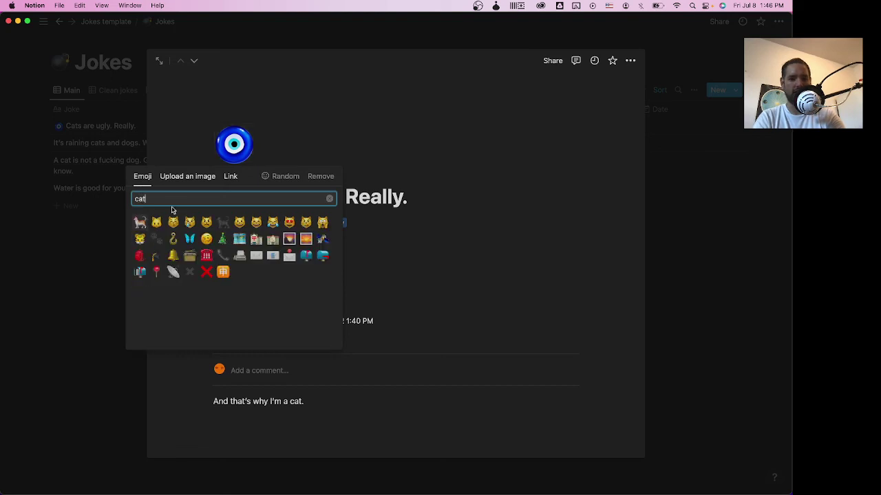
pyautogui.click(139, 222)
pyautogui.click(126, 282)
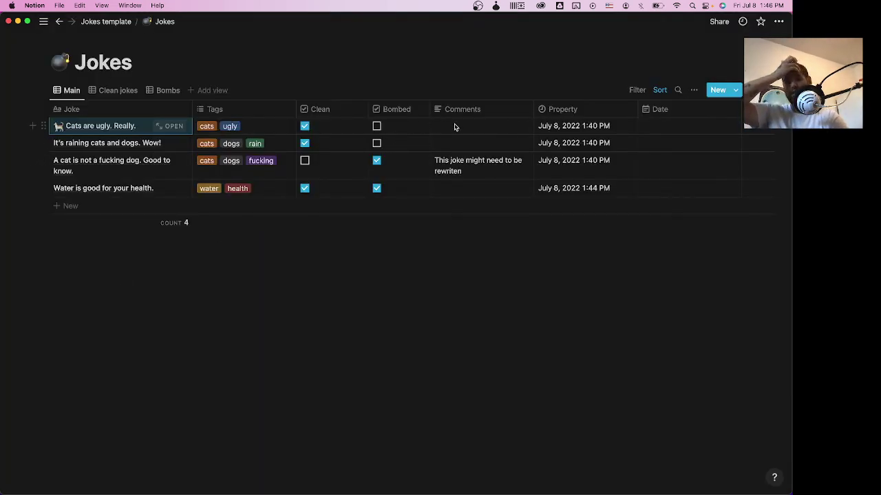
# - Delete the Date property from the Jokes database
pyautogui.hscroll(2, 481, 123)
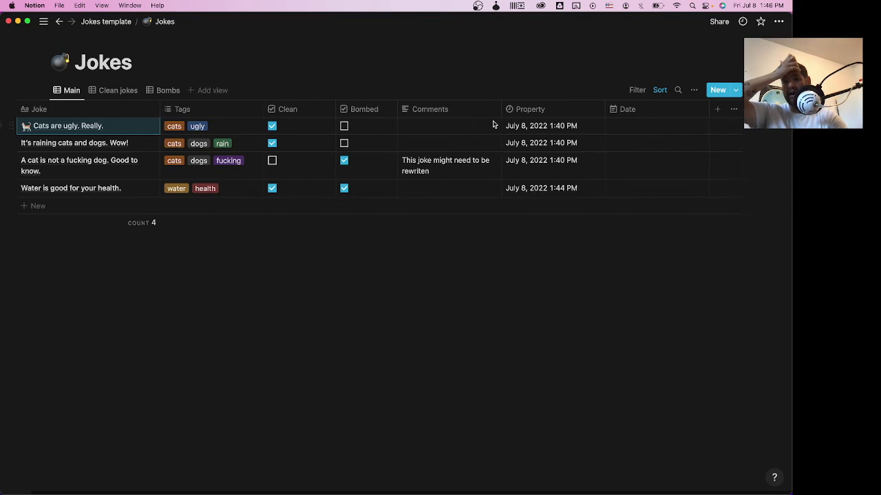
pyautogui.click(626, 110)
pyautogui.click(642, 230)
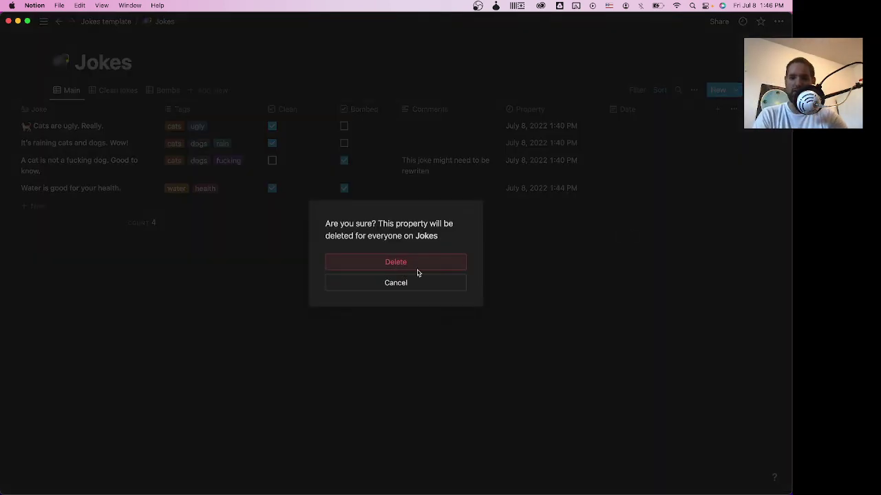
pyautogui.click(413, 266)
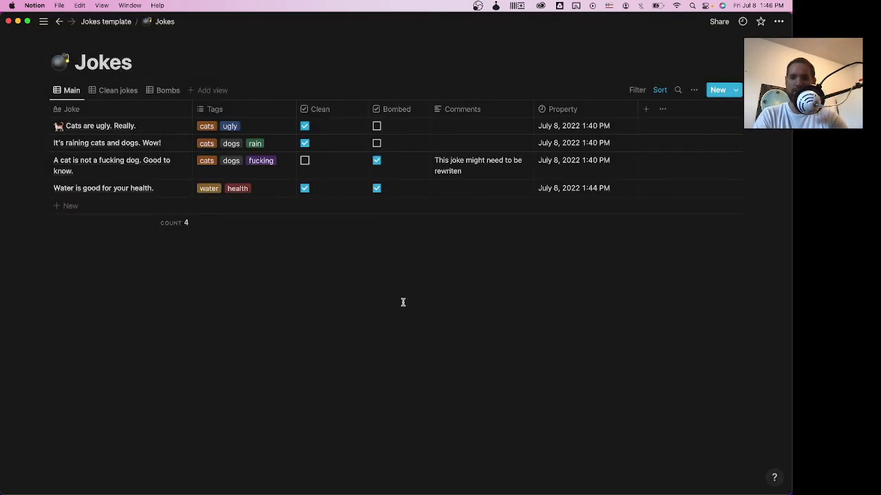
# - Reopen the Jokes database from the Jokes template page and look through the Bombs view's sort, search and grouping options
pyautogui.click(114, 24)
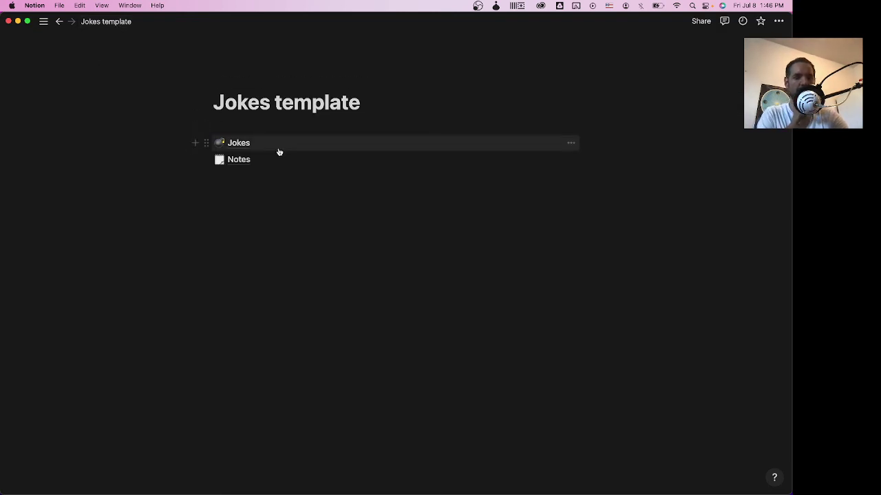
pyautogui.click(238, 142)
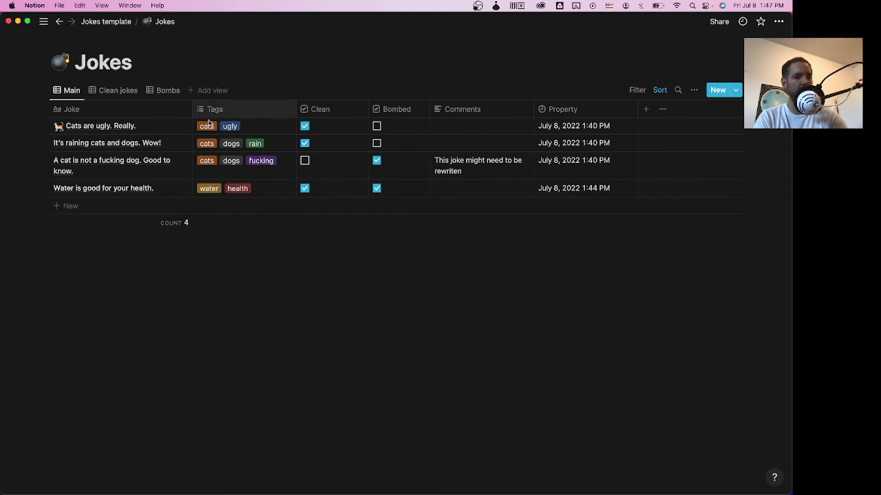
pyautogui.click(168, 91)
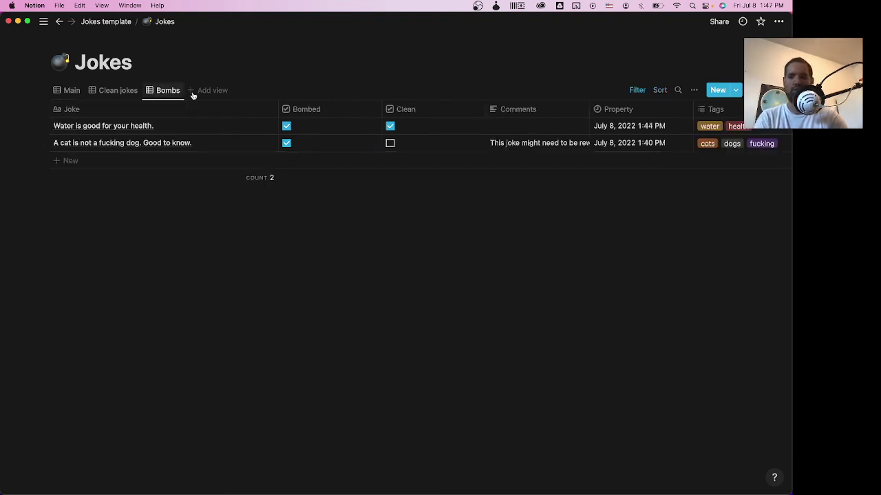
pyautogui.click(659, 90)
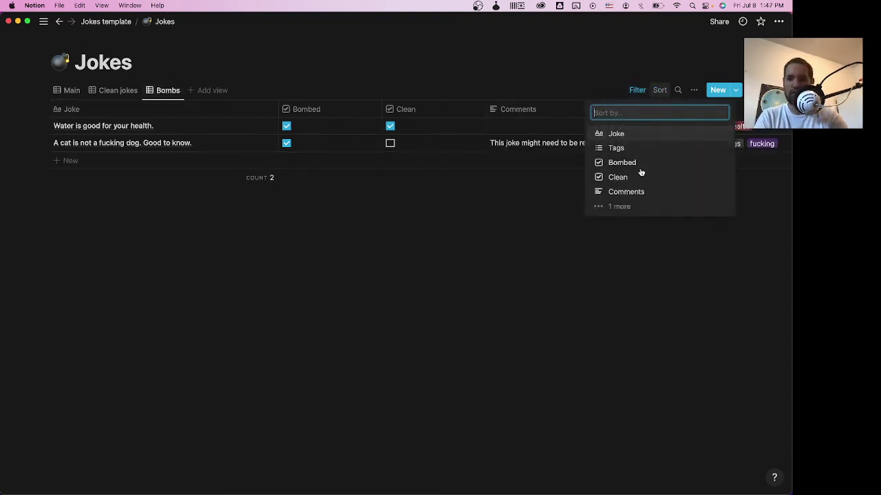
pyautogui.click(542, 261)
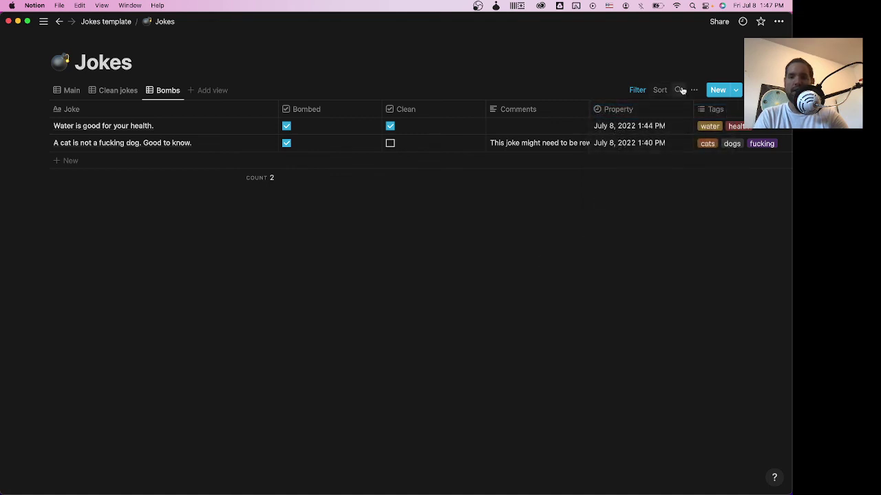
pyautogui.click(677, 90)
pyautogui.click(693, 91)
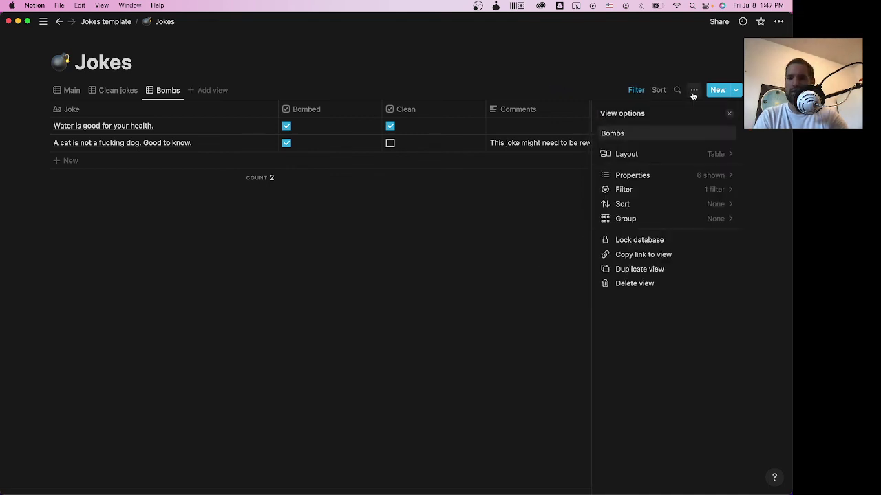
pyautogui.click(625, 218)
pyautogui.click(385, 259)
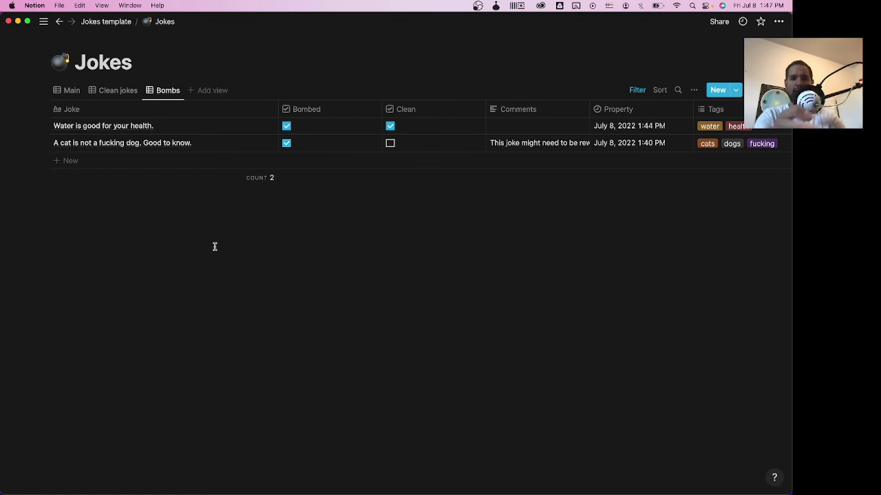
# - Switch to Chrome and check the Jokes database and the Notes page of the Jokes template there
pyautogui.hotkey('ctrl', 'Right')
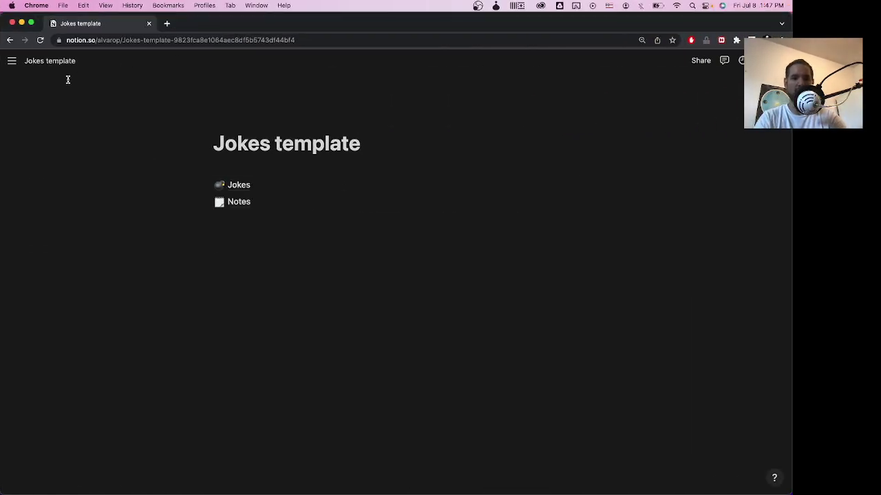
pyautogui.click(242, 185)
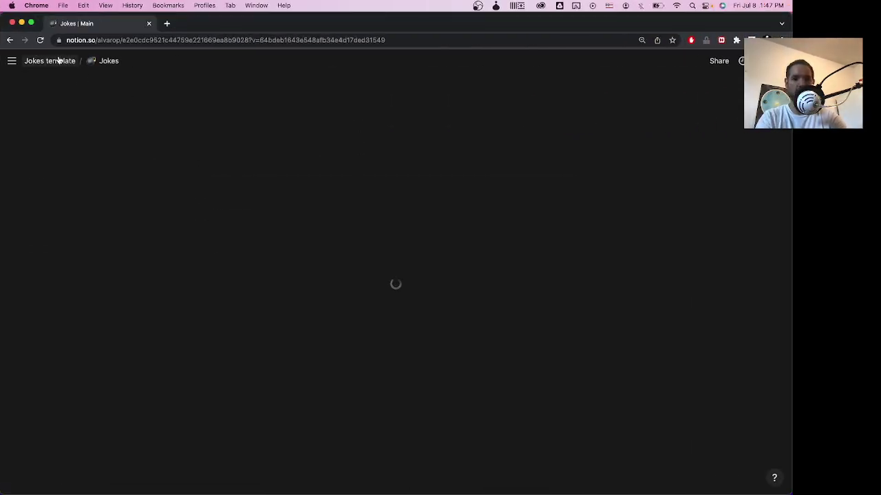
pyautogui.click(59, 64)
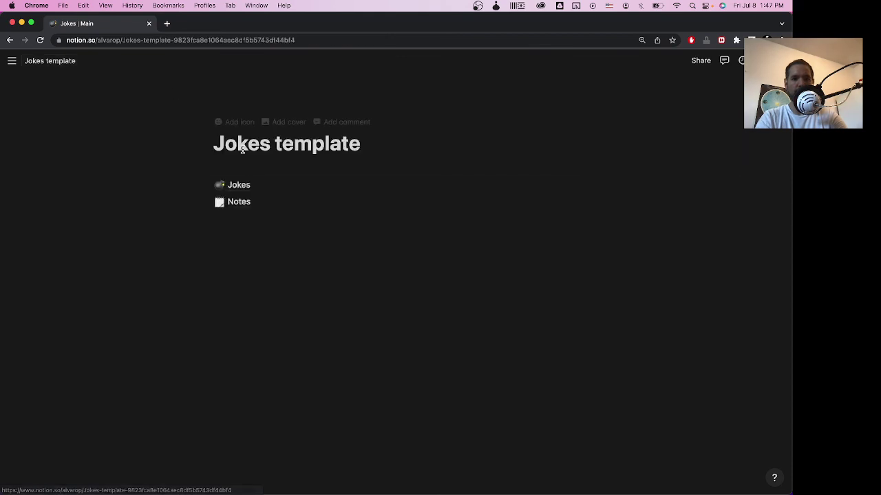
pyautogui.click(228, 205)
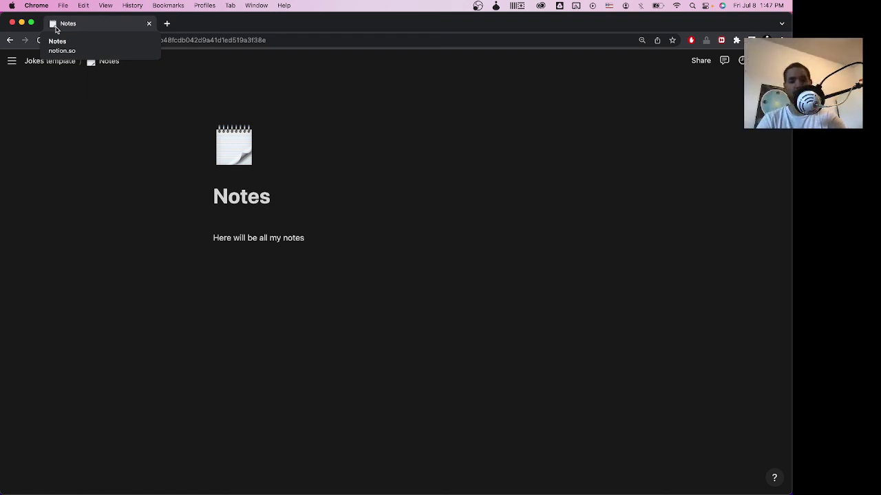
# - Switch back to the Notion app and show the Jokes database's Main view, reached from the Jokes template page
pyautogui.press('super+Tab')
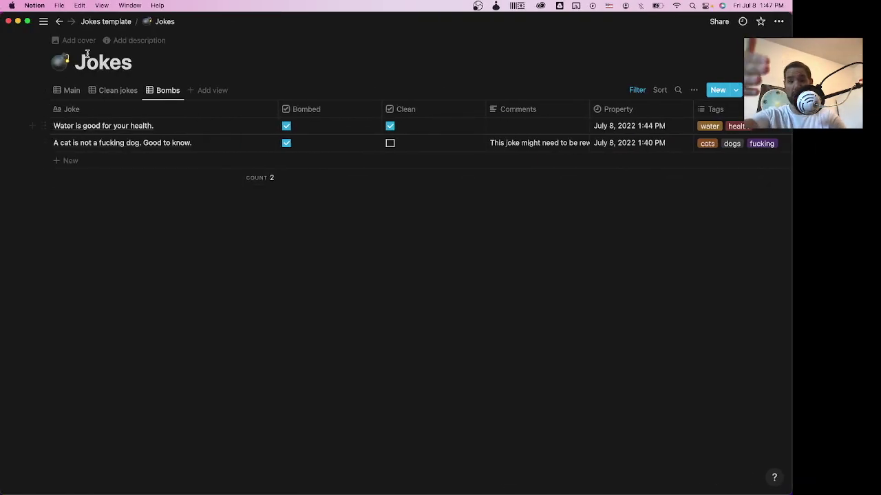
pyautogui.click(106, 22)
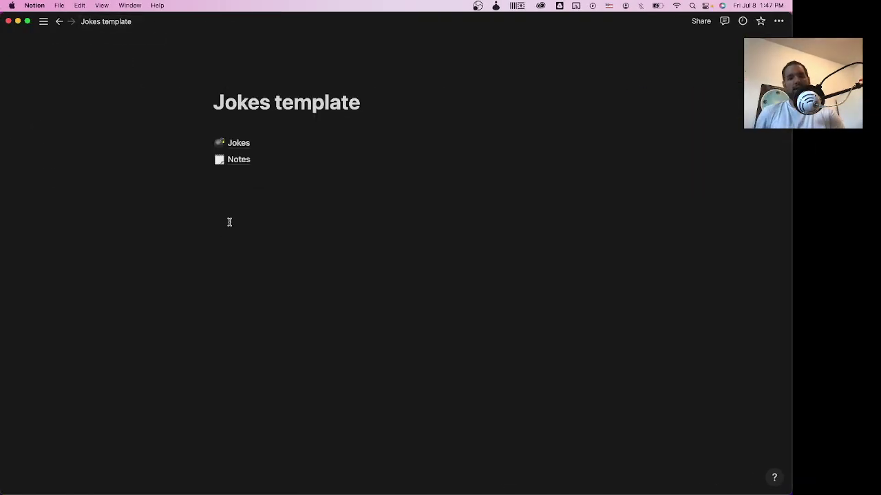
pyautogui.click(239, 143)
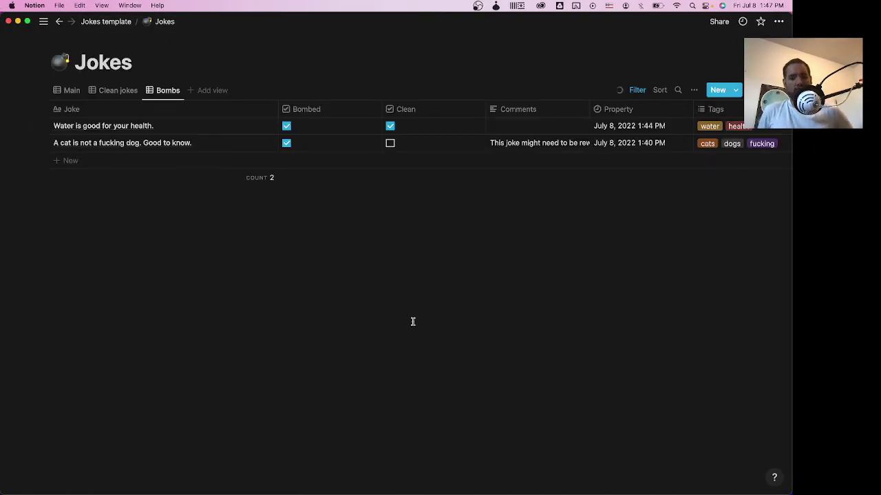
pyautogui.click(72, 92)
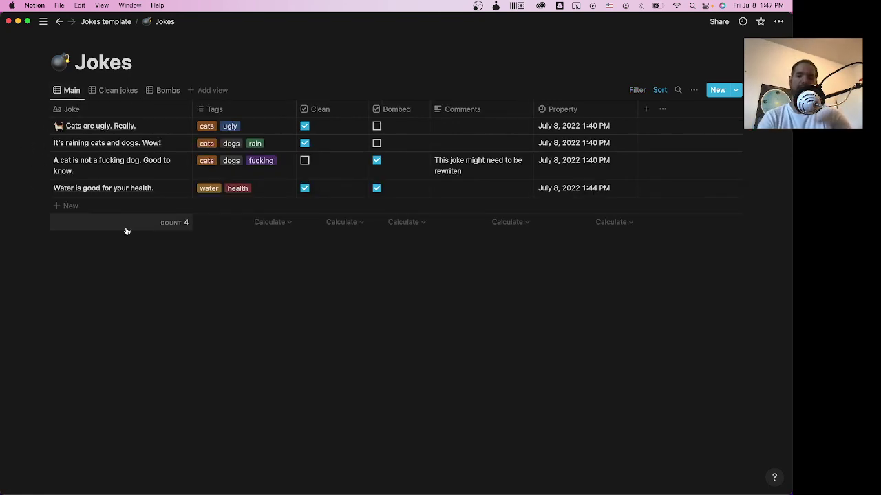